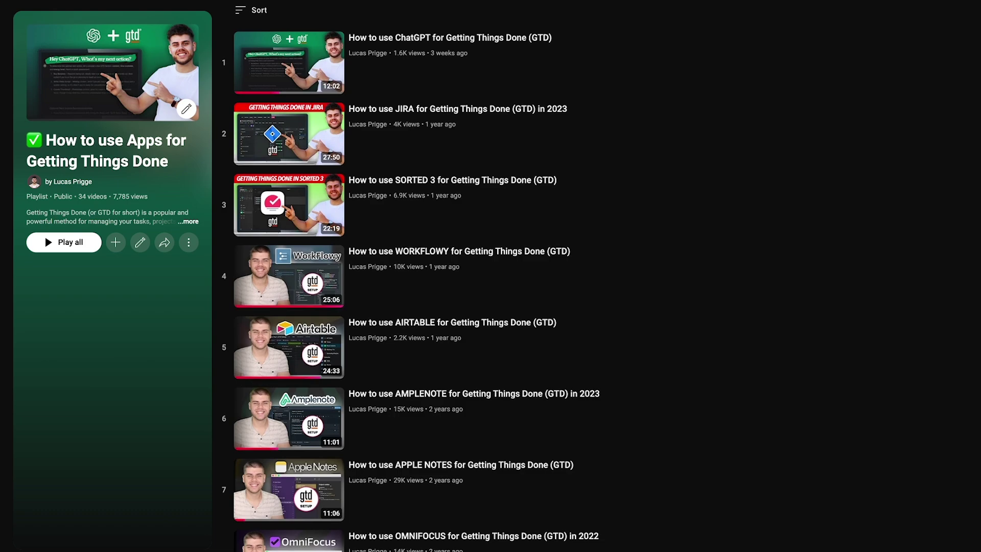
Scroll through the GTD apps YouTube playlist past its first two dozen videos.
scroll(416, 286, down, 4)
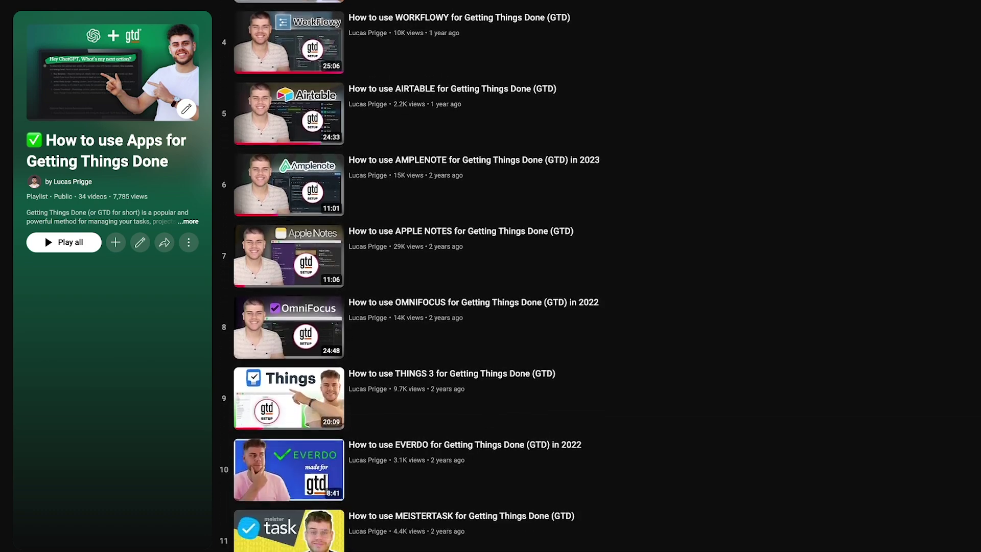
scroll(416, 286, down, 5)
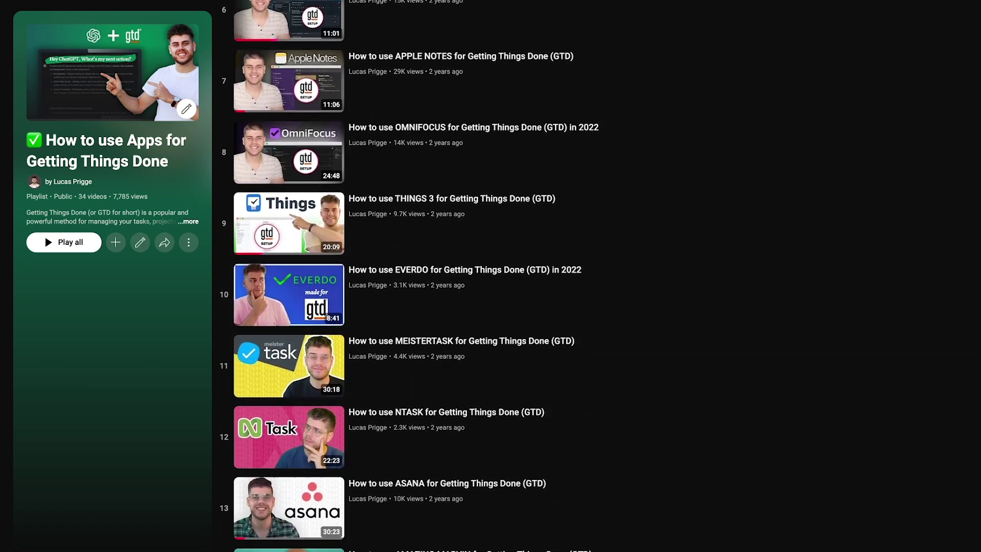
scroll(416, 286, down, 9)
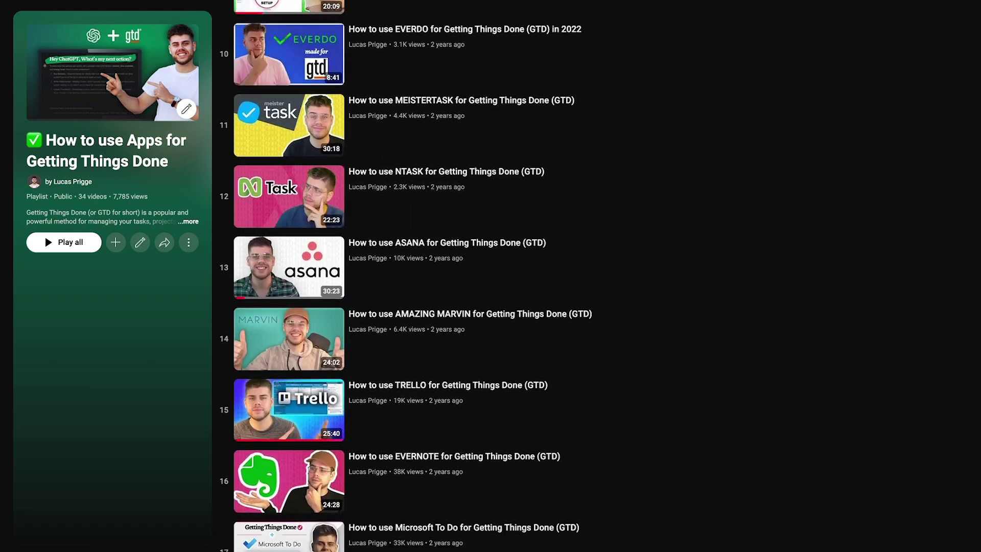
scroll(417, 286, down, 11)
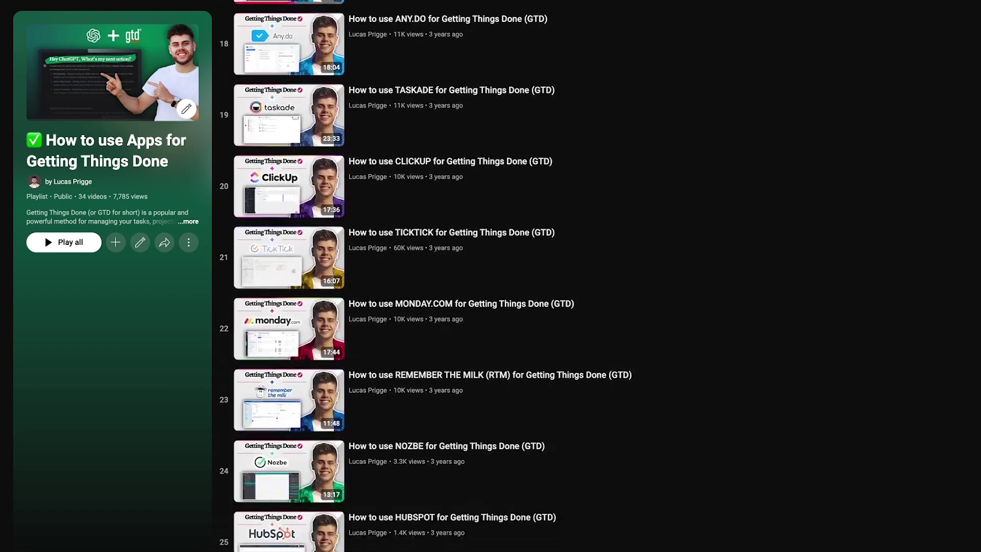
scroll(417, 286, down, 4)
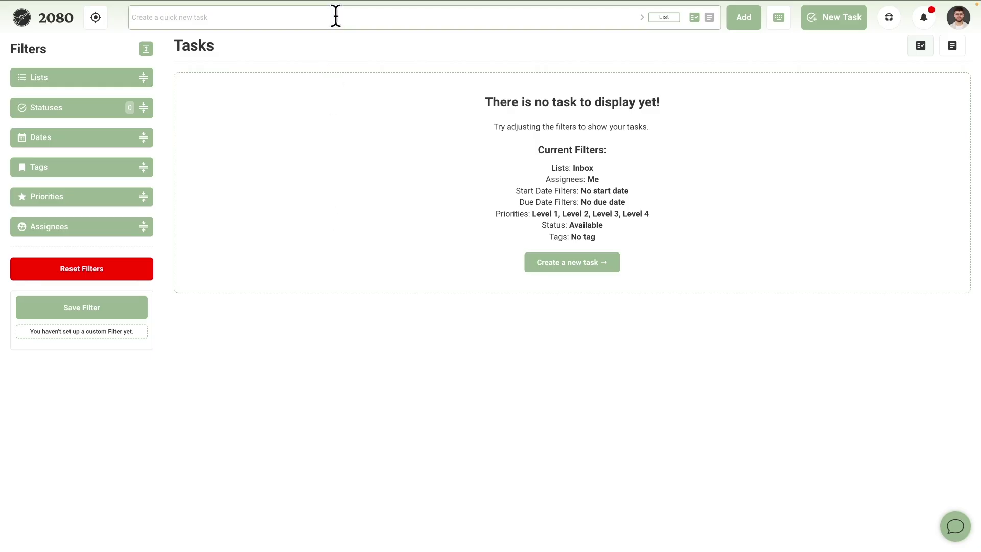
Quick-add Pick up new rake, Get seeds, Pruning saw delivery, the garden renovation task and a YouTube subscription reminder.
text(Pick up new rake)
key(Return)
text(Get seeds)
key(Return)
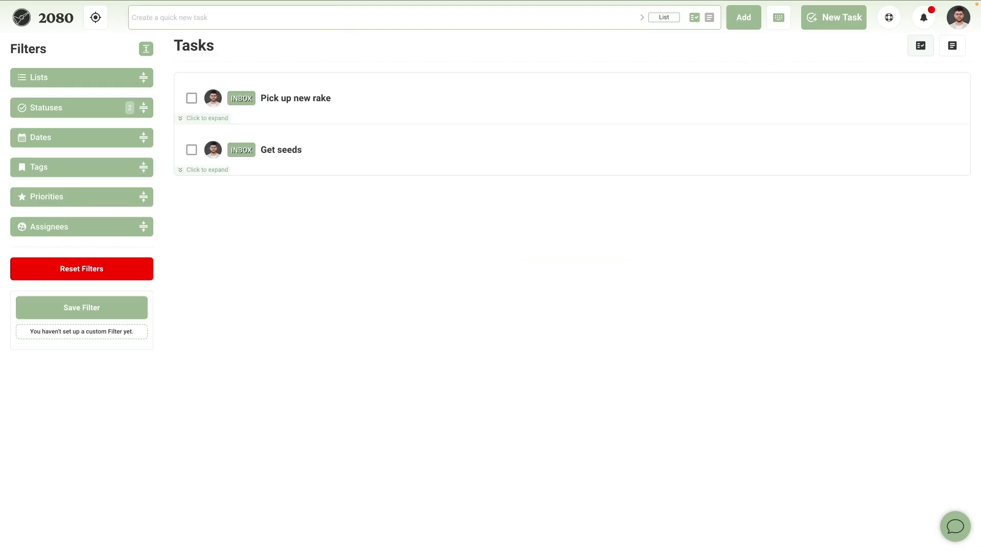
text(Pruning saw delivery)
key(Return)
text(Prepare for garden renovation for client)
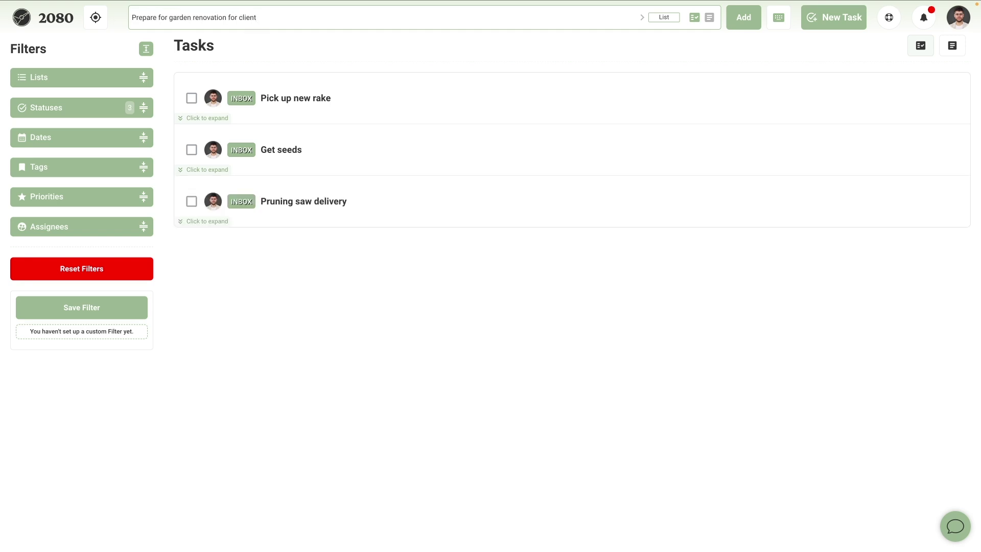
key(Return)
text(Subscribe to Lucas Prigge on YouTube)
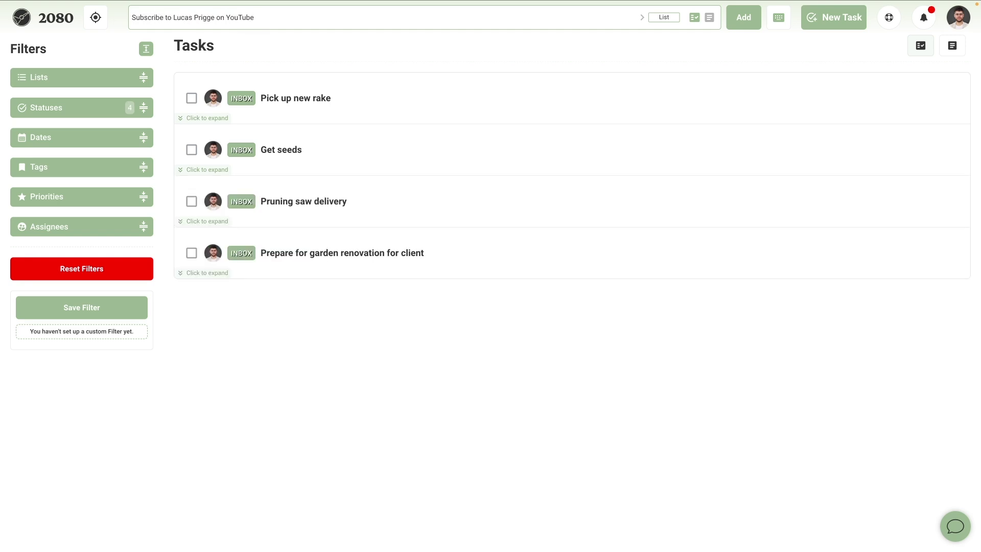
key(Return)
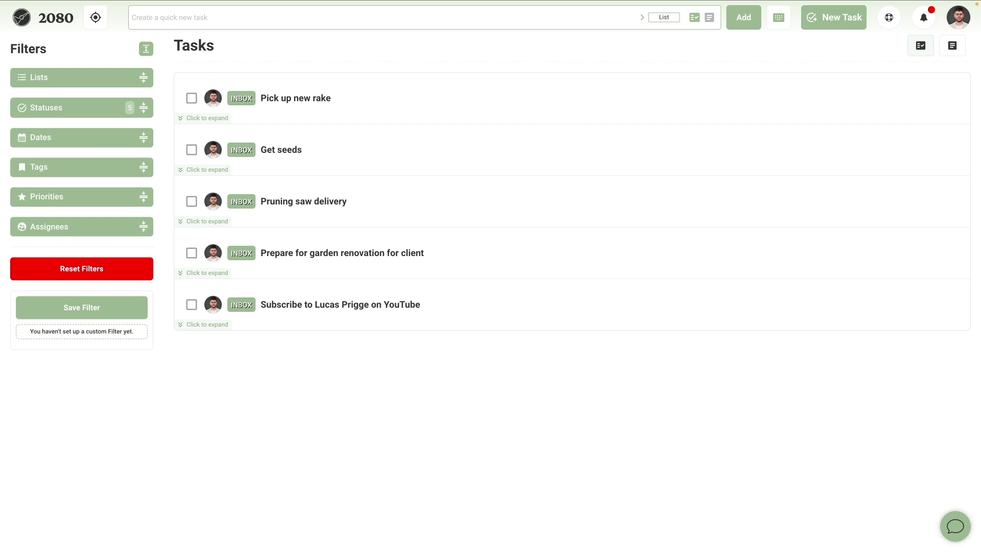
Expand the sidebar's Lists filter to reveal the Inbox list.
click(144, 78)
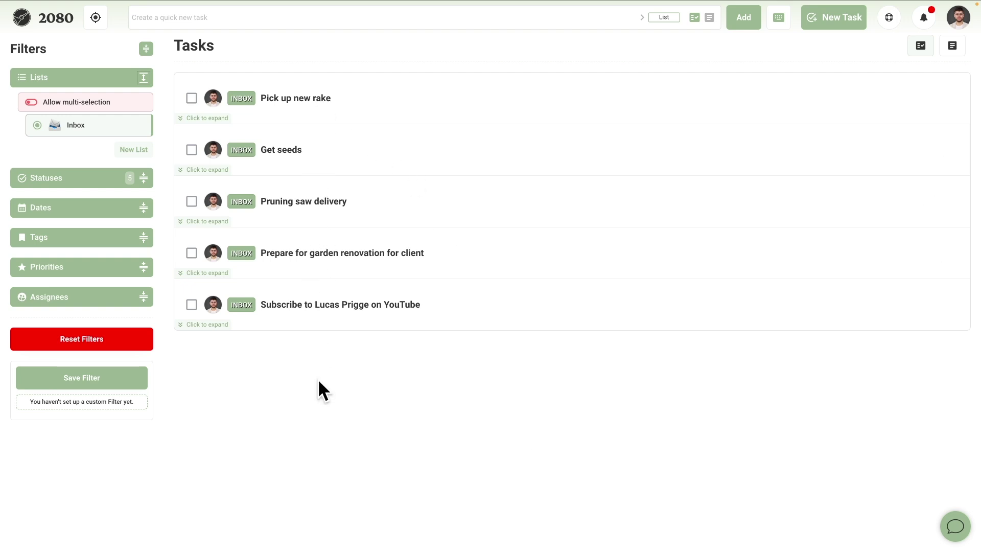
Create a new list named 'Inventory management'.
click(138, 151)
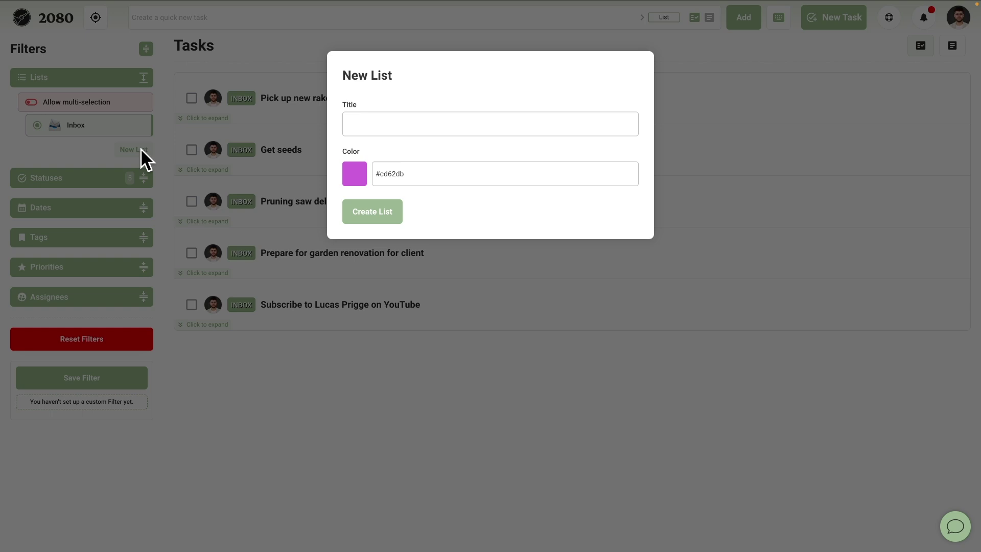
click(382, 128)
text(Inventory management)
click(363, 218)
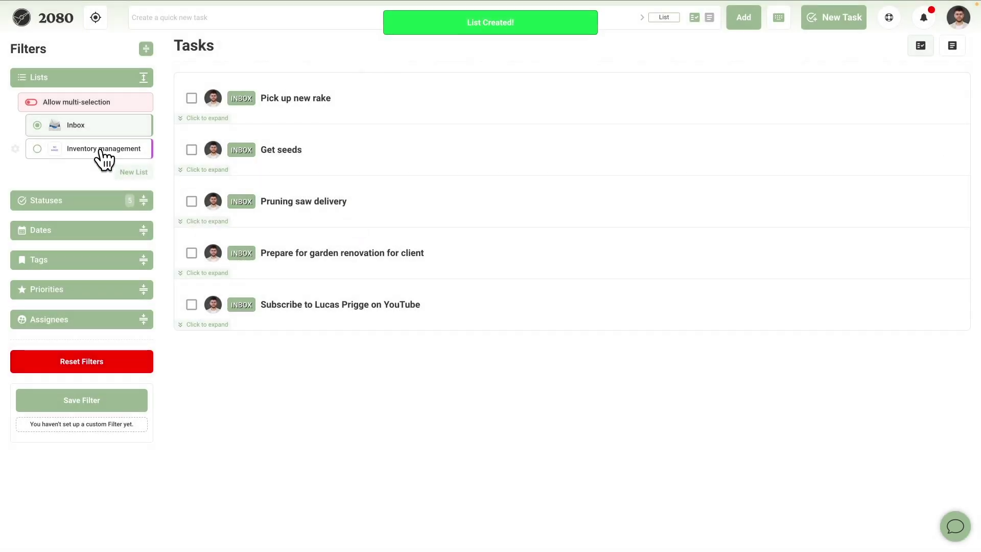
Give Inventory management a toolbox emoji and the blue colour #6180db, and save it.
click(16, 149)
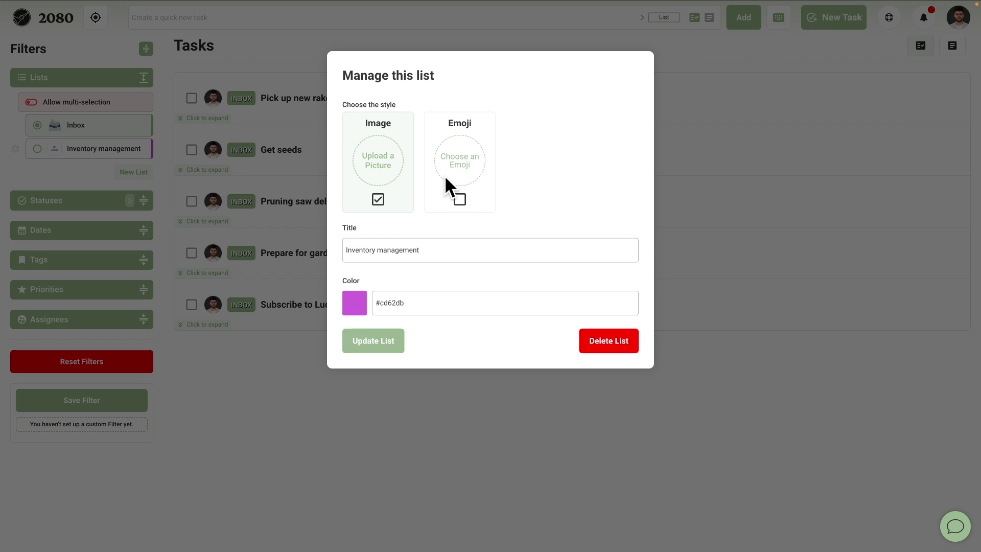
click(461, 177)
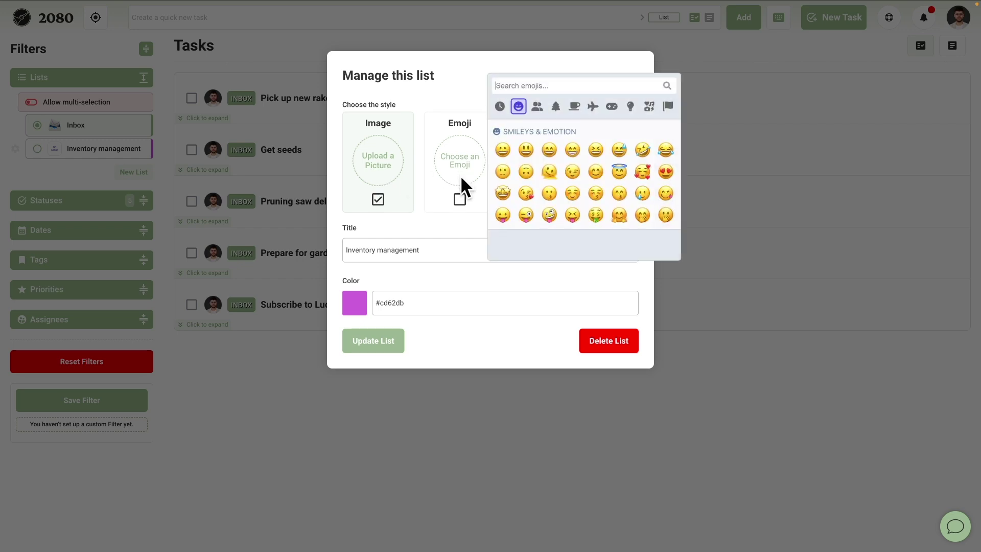
click(550, 85)
text(toolbox)
click(503, 114)
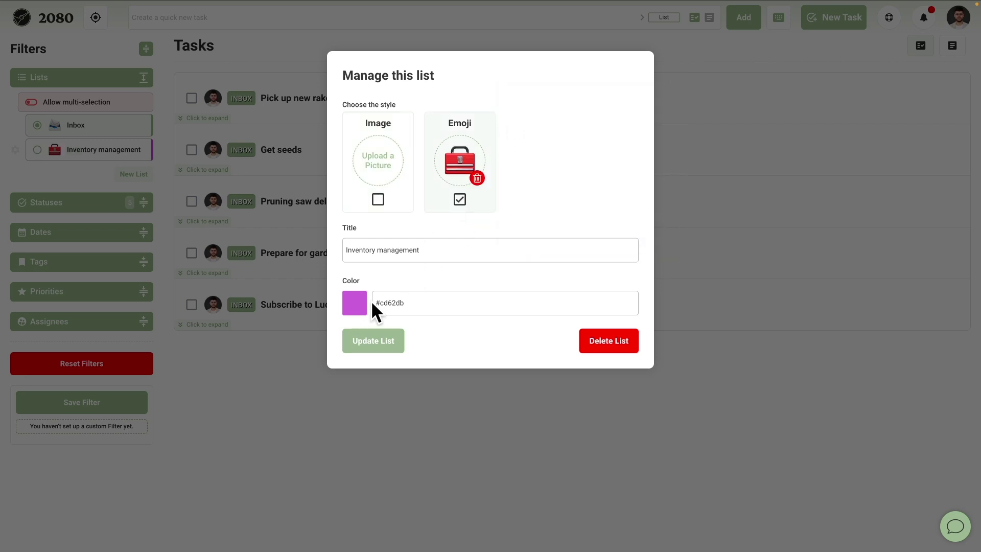
click(384, 301)
drag(397, 401, 409, 401)
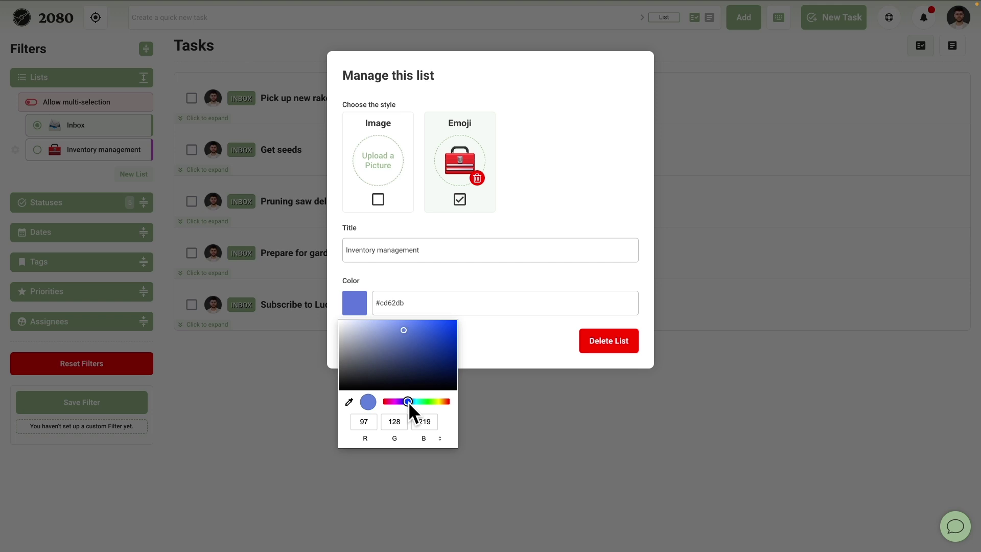
click(545, 330)
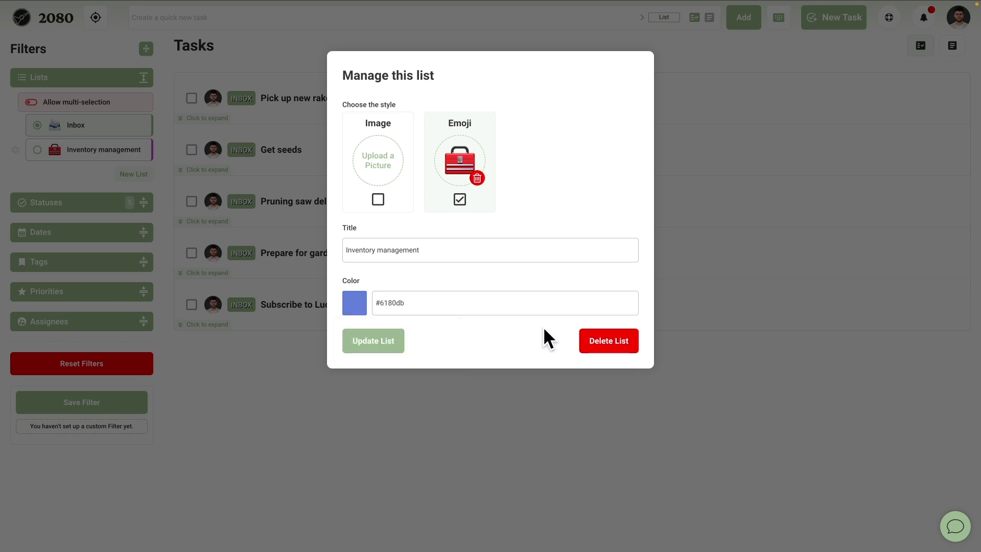
click(383, 342)
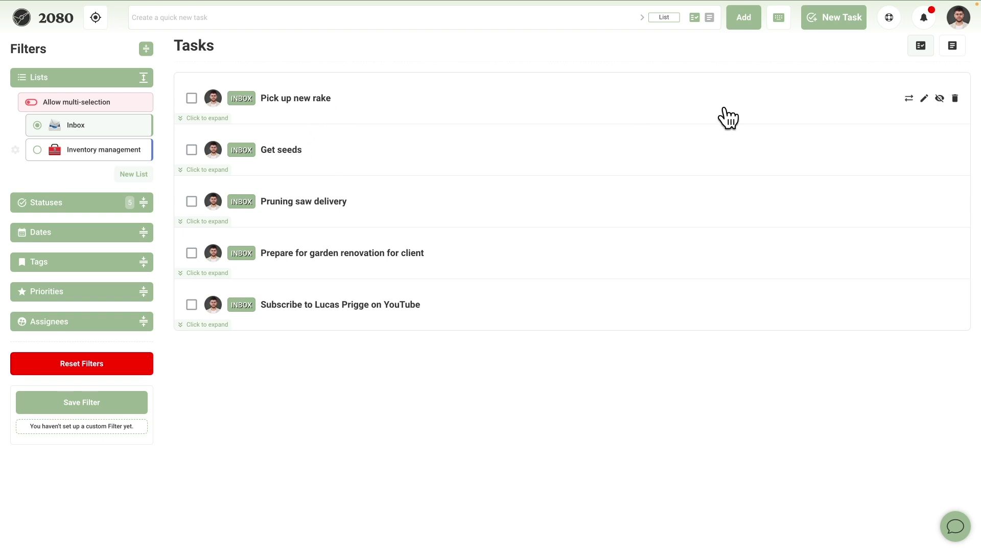
Move Pick up new rake into Inventory management with a due date of Nov 24, 2024.
click(924, 99)
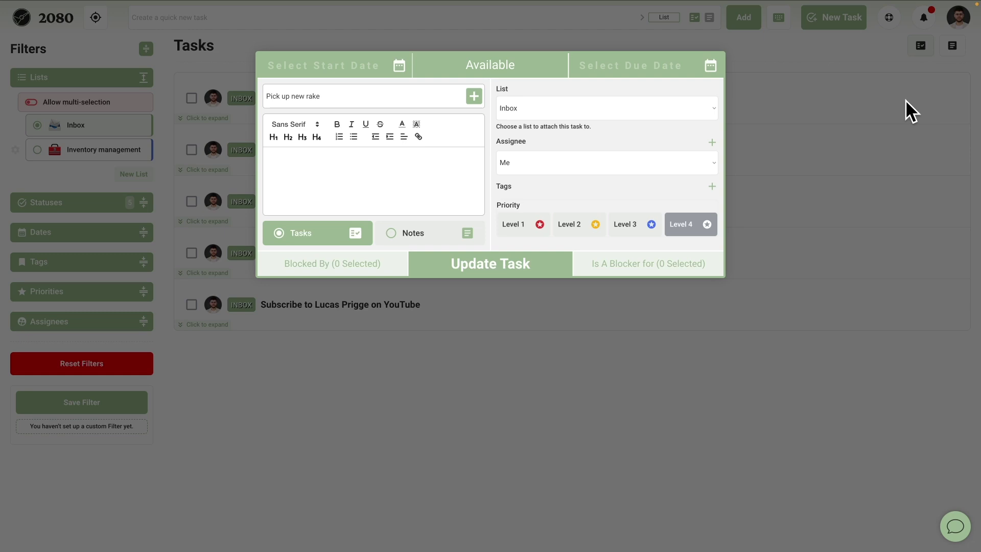
click(597, 104)
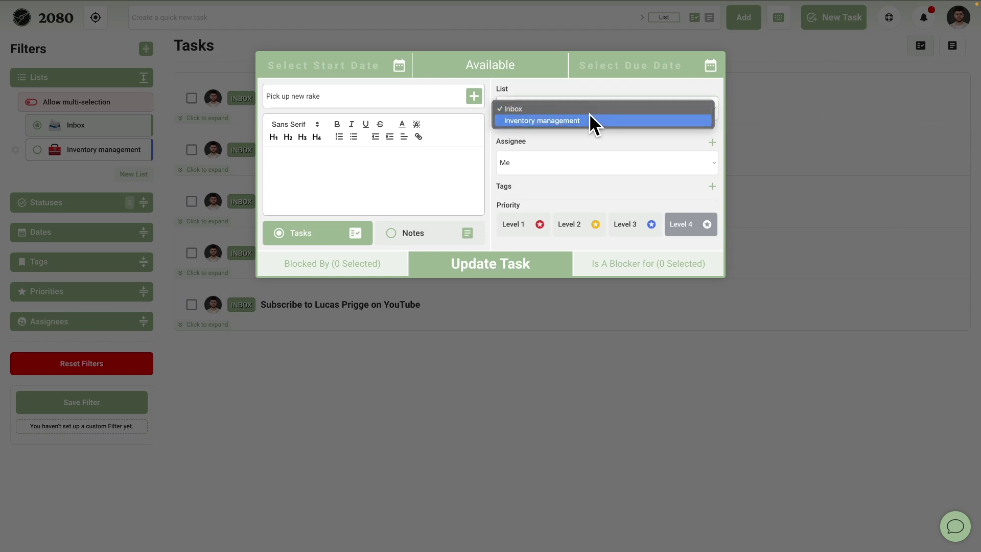
click(587, 119)
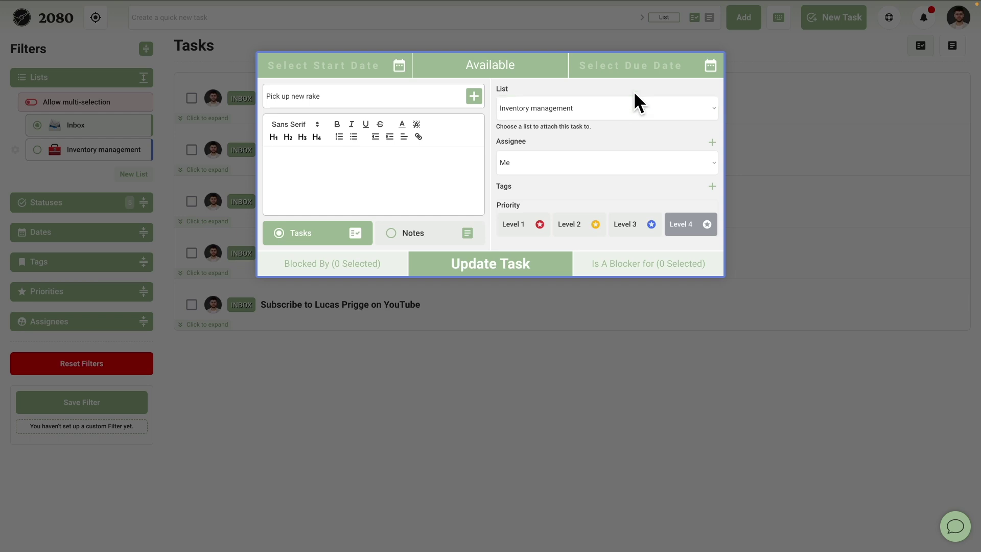
click(674, 66)
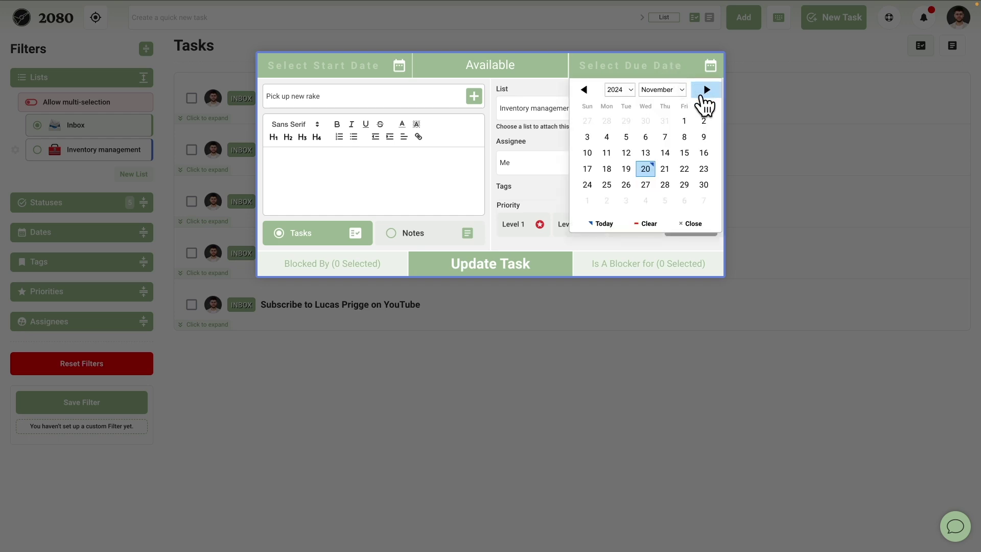
click(588, 185)
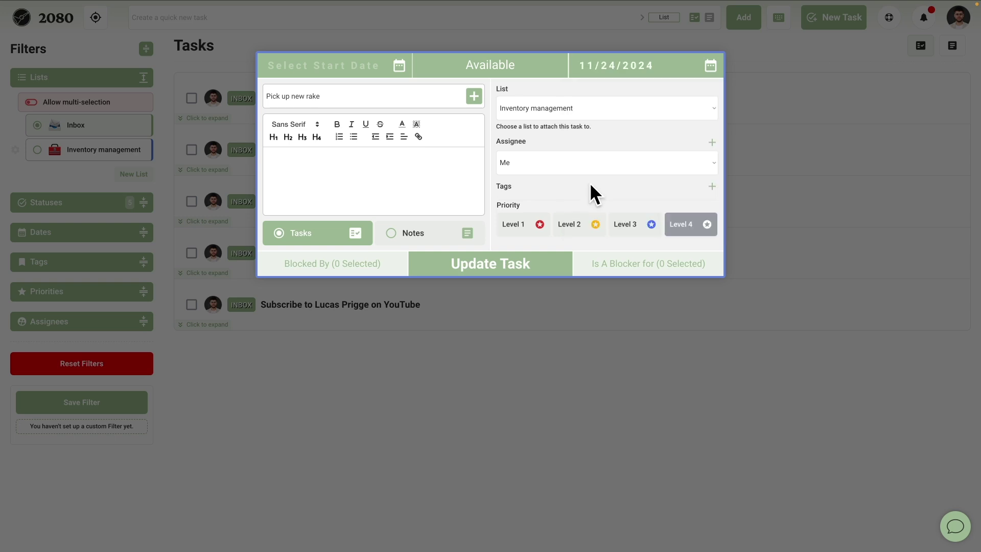
click(517, 279)
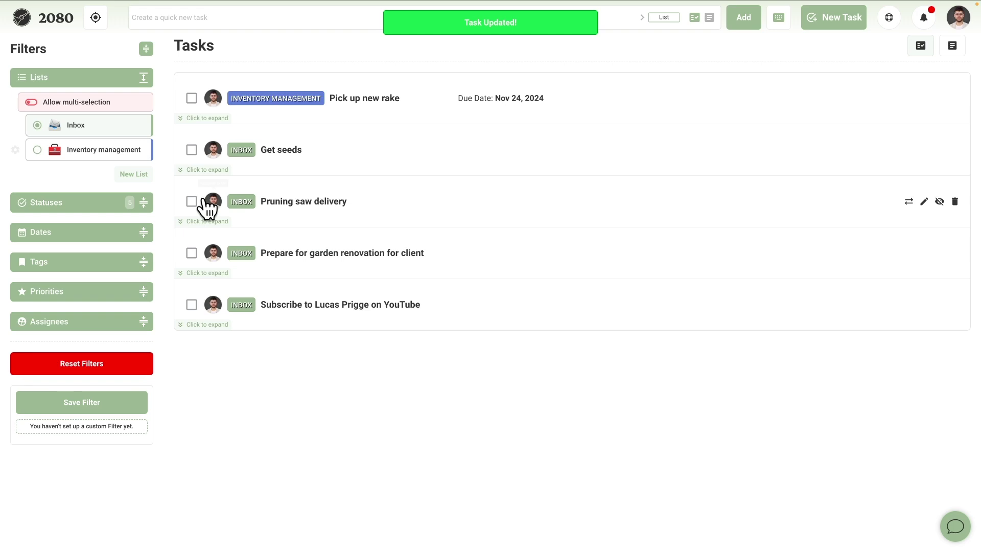
After checking the Inventory management and Inbox views, create a 'Get seeds' list coloured green #4c8d16.
click(104, 156)
click(101, 125)
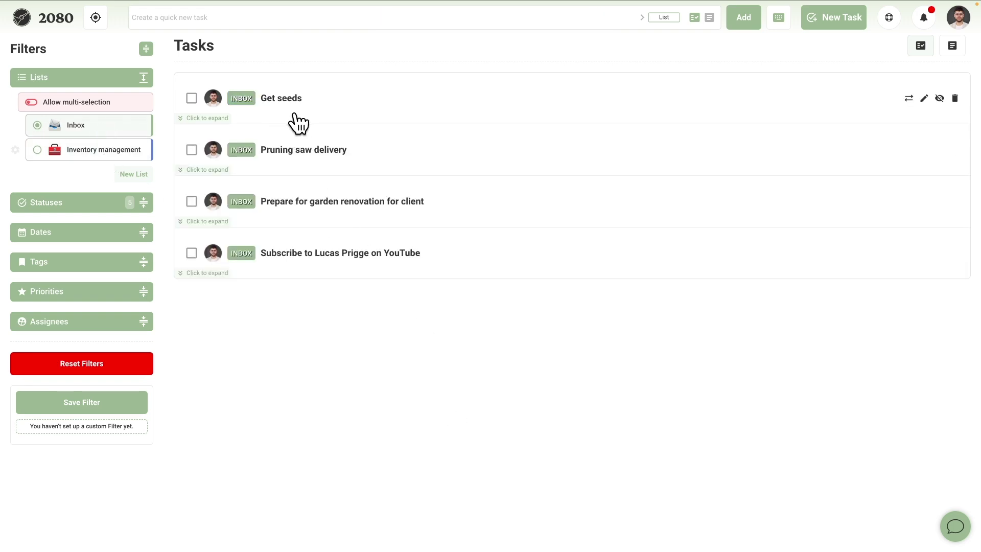
click(137, 175)
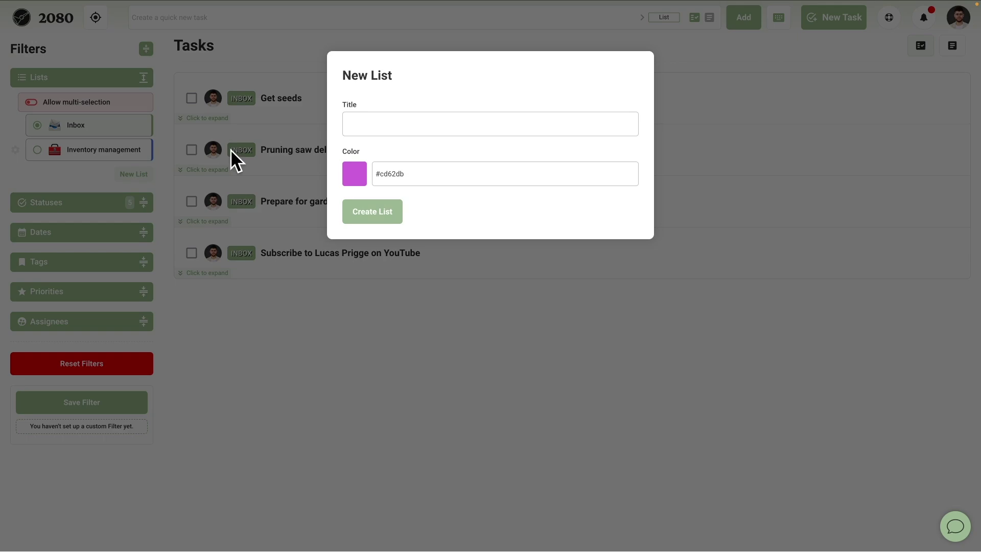
click(376, 123)
text(Get seeds)
click(360, 176)
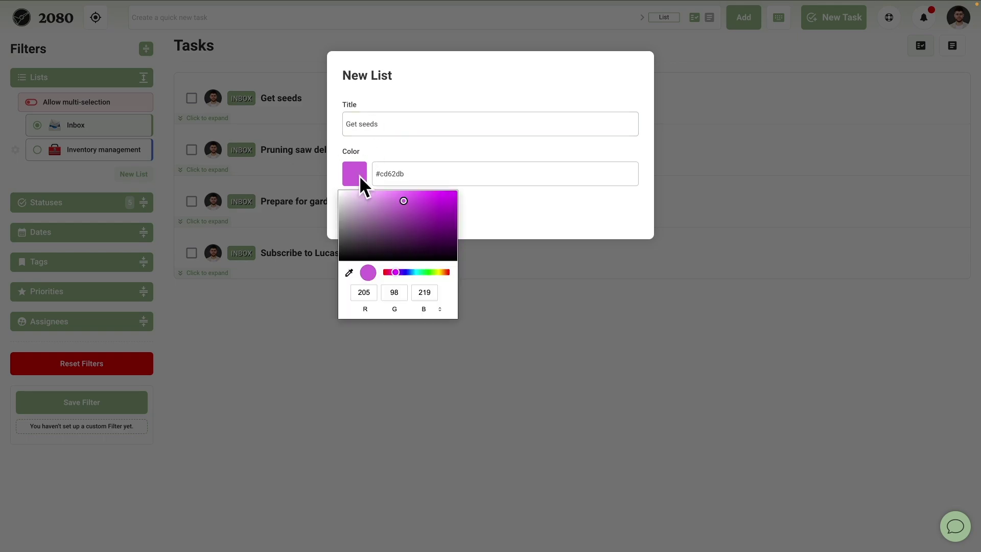
click(432, 272)
click(437, 222)
click(474, 208)
click(389, 219)
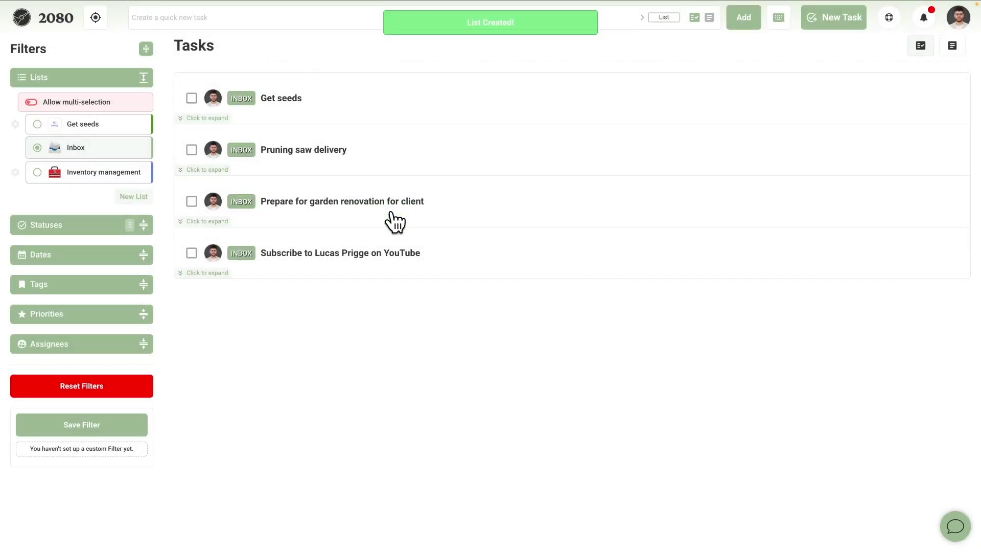
Give the Get seeds list a seedling emoji and save it.
click(125, 128)
click(55, 127)
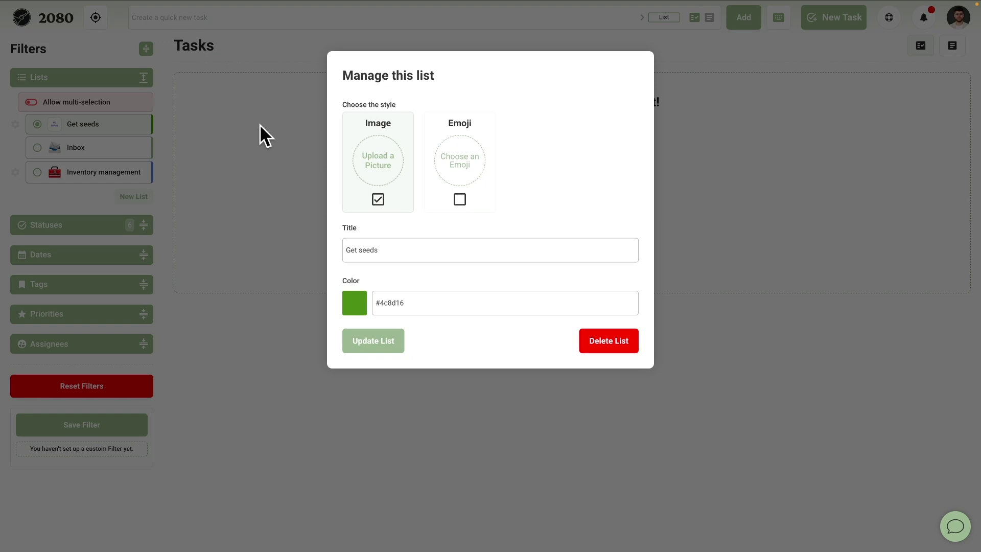
click(460, 161)
text(seed)
click(500, 112)
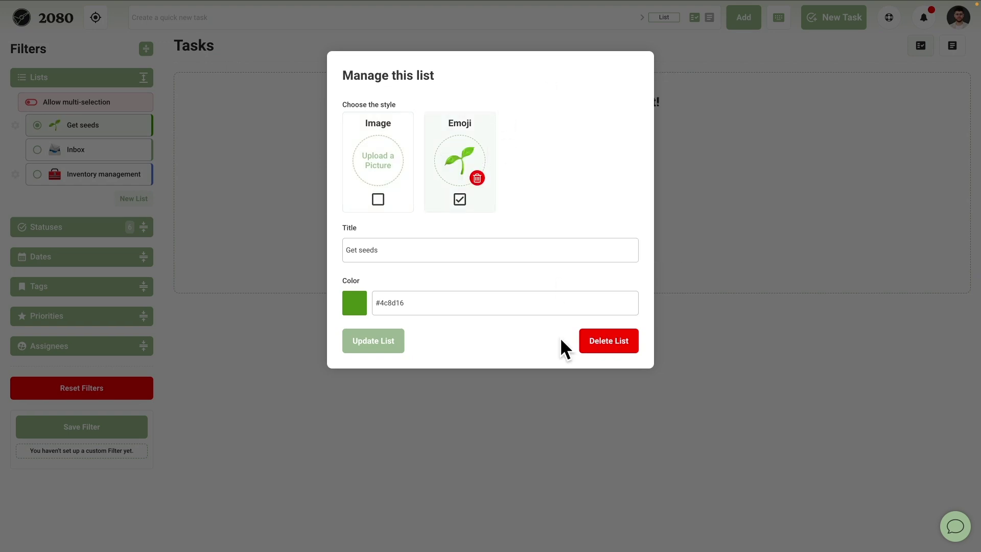
click(379, 343)
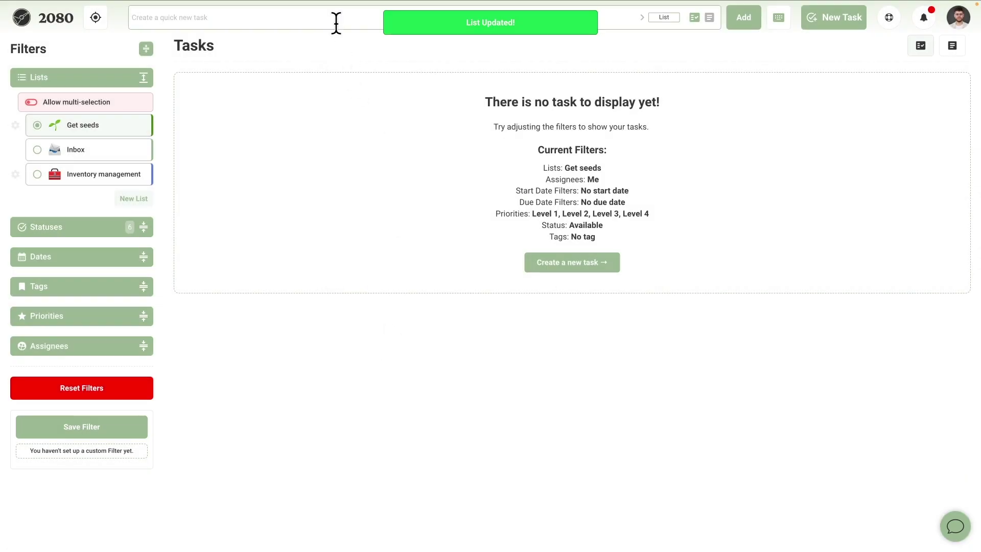
click(659, 18)
Add Strawberry seeds, Olive tree seeds and Avocado seeds as tasks in the Get seeds list.
click(613, 91)
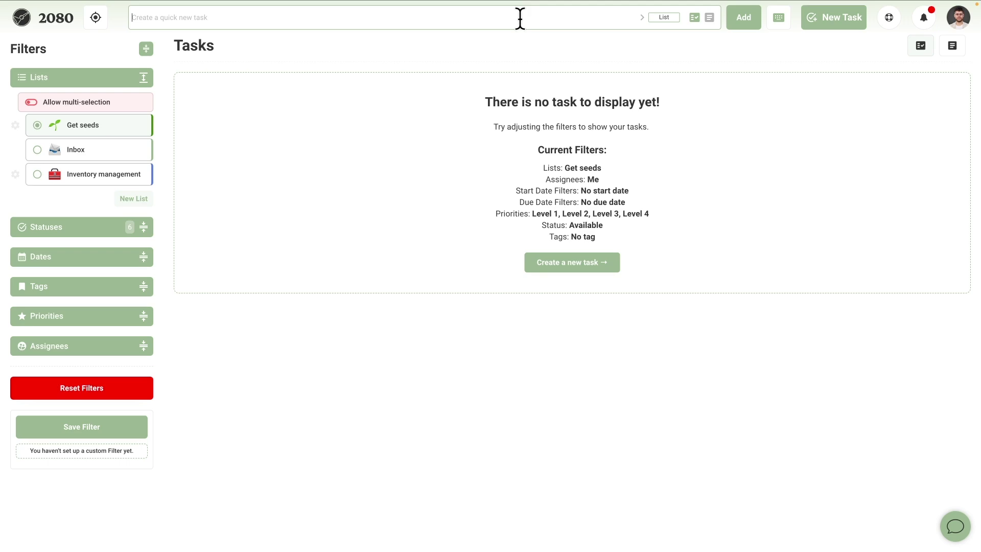
text(Strawberry seeds)
key(Return)
click(664, 18)
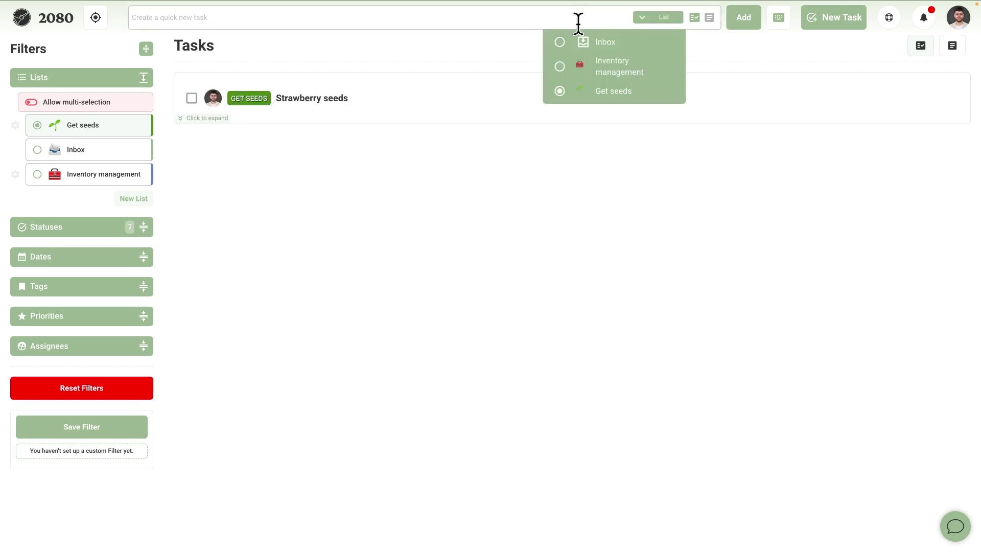
click(613, 91)
text(Olive tree seeds)
key(Return)
click(833, 17)
text(Avocado seeds)
click(516, 270)
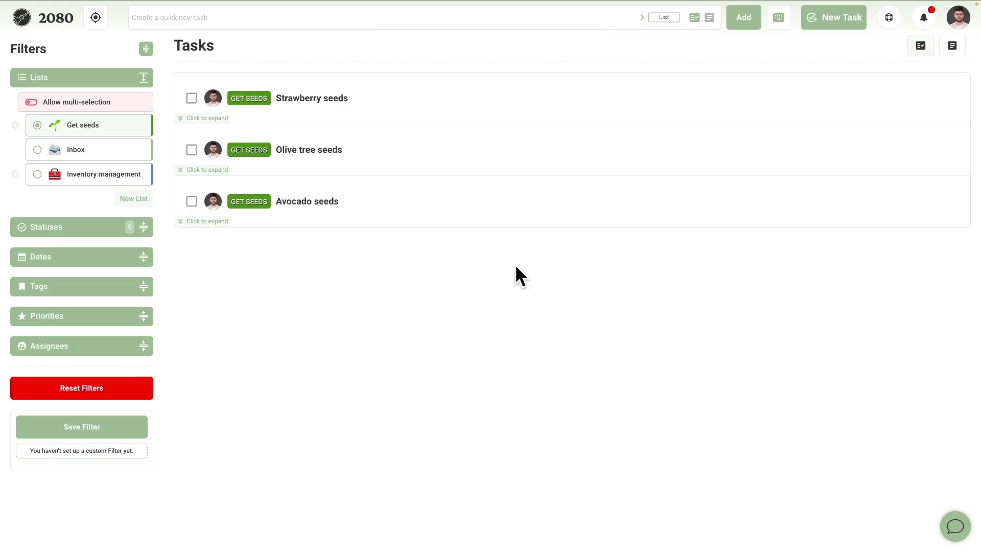
Describe Strawberry seeds as "Make sure they're red" with the word red coloured red, and save.
click(372, 101)
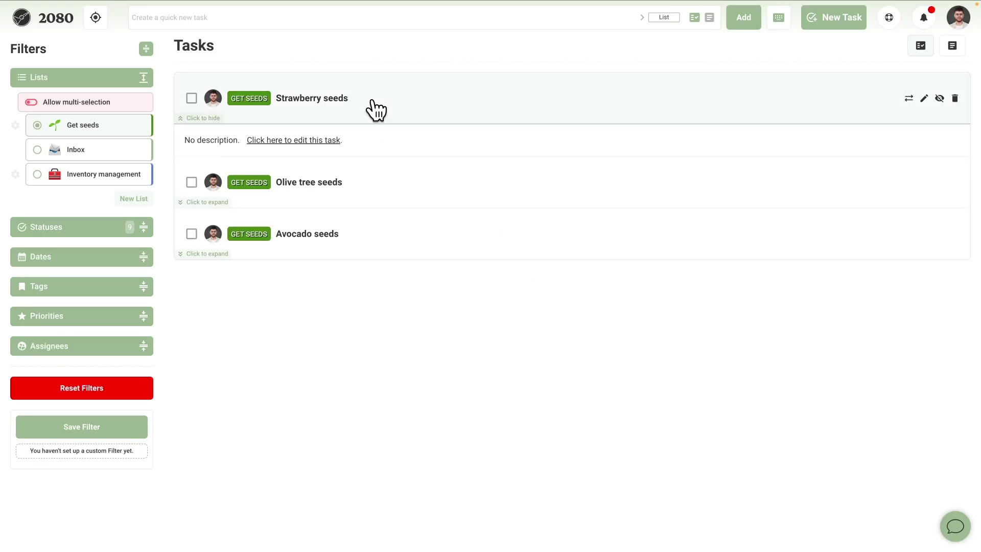
click(304, 141)
text(Make sure they're re)
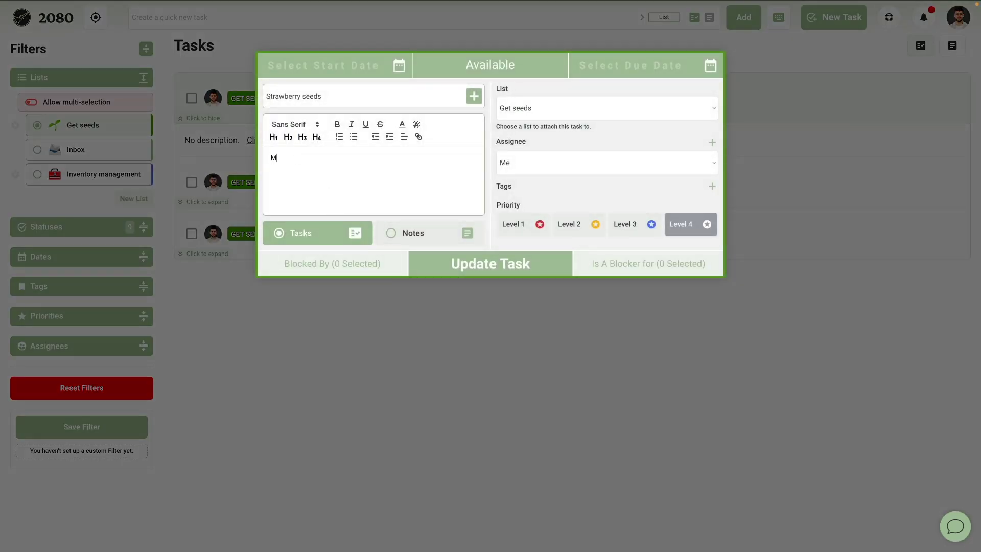
text(d)
double_click(330, 158)
click(401, 124)
click(409, 140)
click(461, 264)
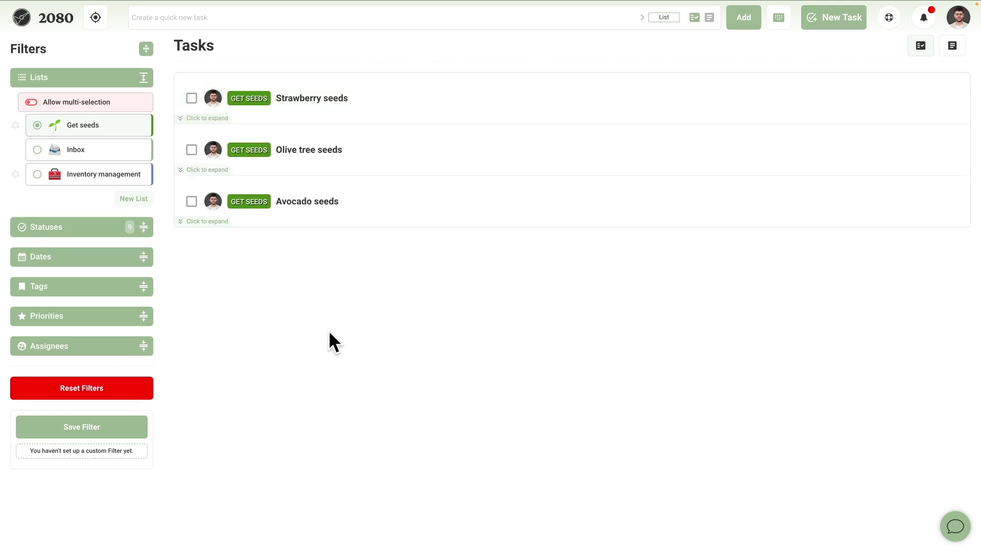
click(199, 118)
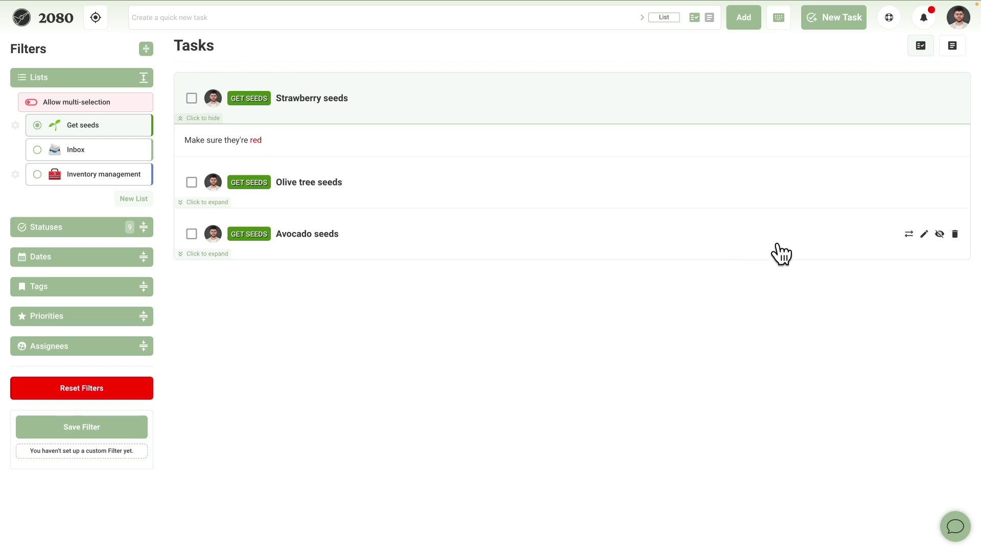
Give Avocado seeds a start date of December 1, 2024.
click(919, 234)
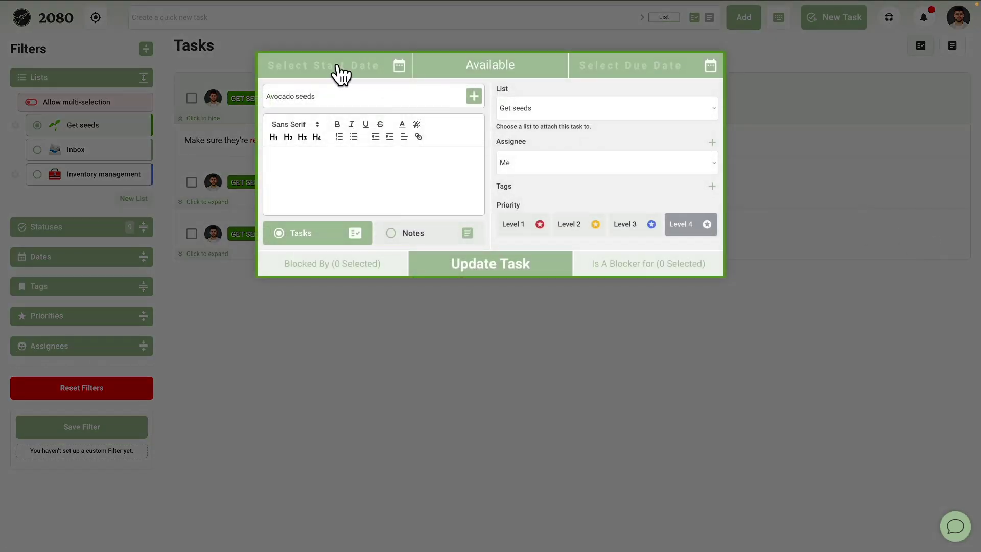
click(338, 74)
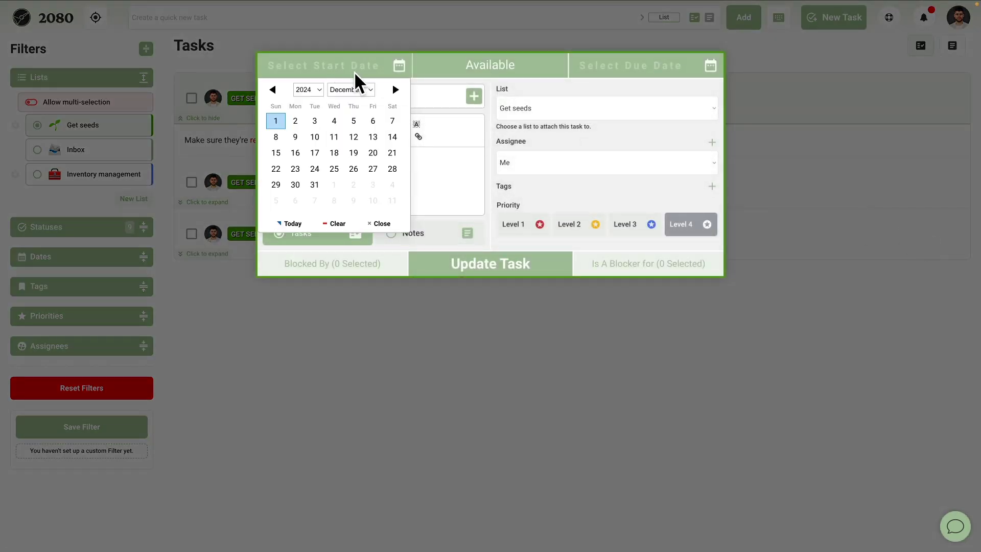
click(272, 118)
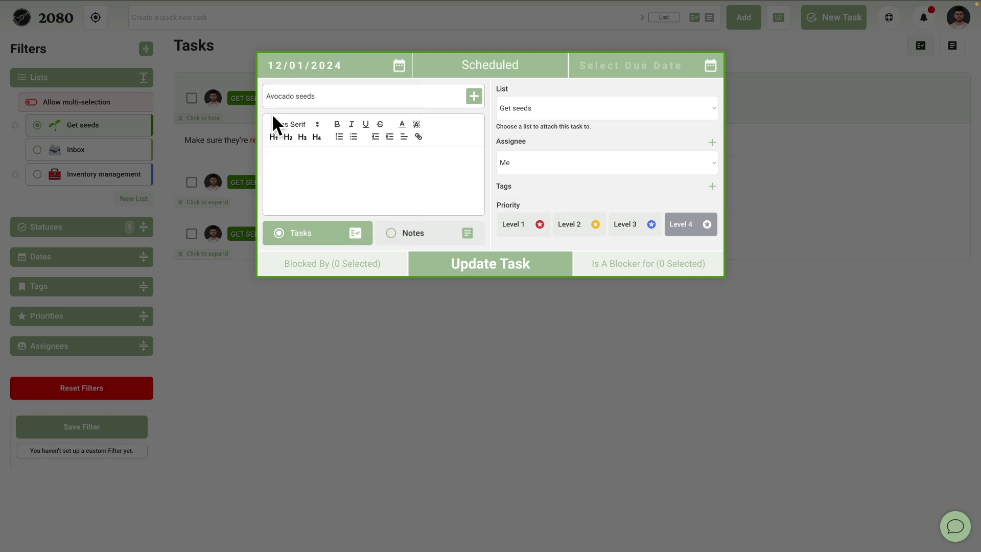
click(470, 267)
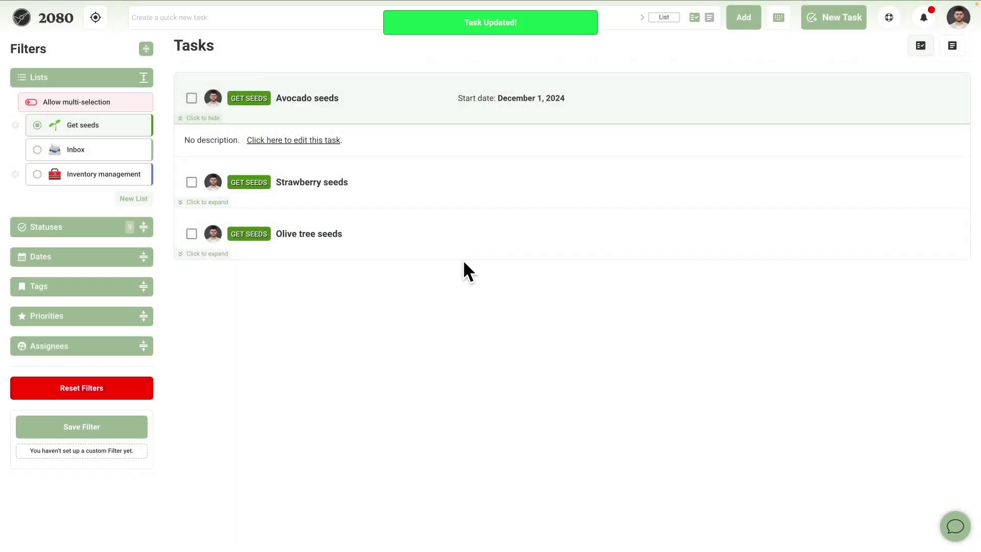
Show the Inbox tasks and open Pruning saw delivery for editing, keeping its assignee as Me.
click(129, 160)
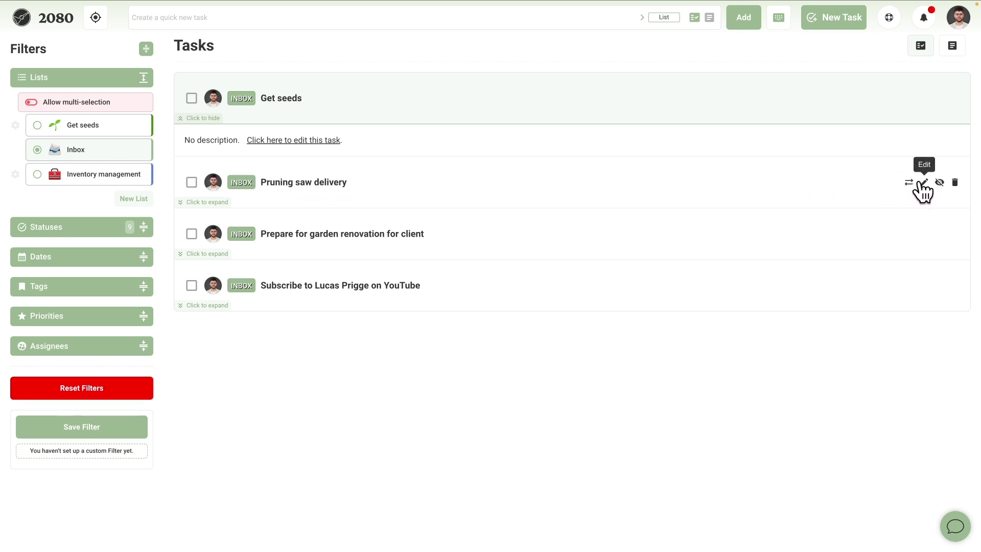
click(478, 205)
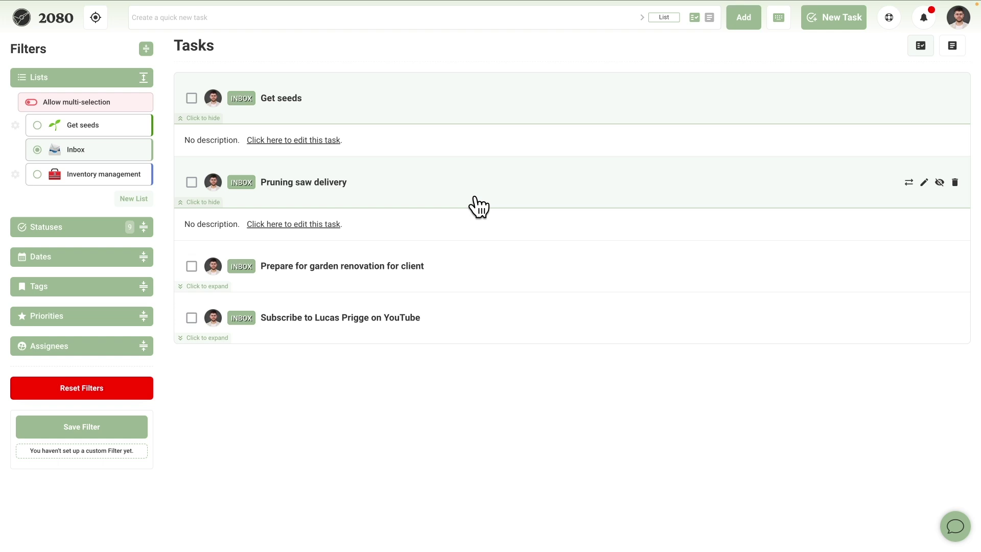
click(923, 182)
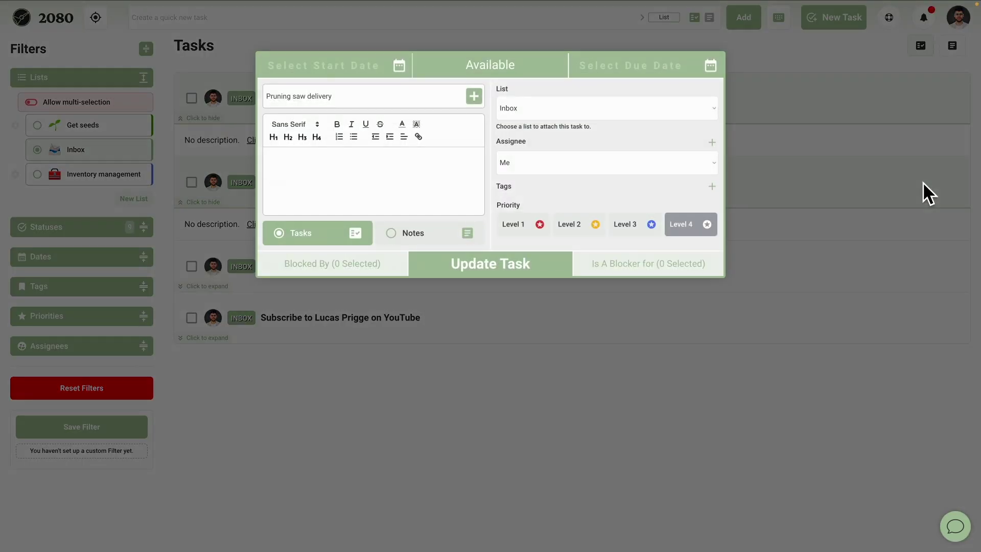
click(512, 153)
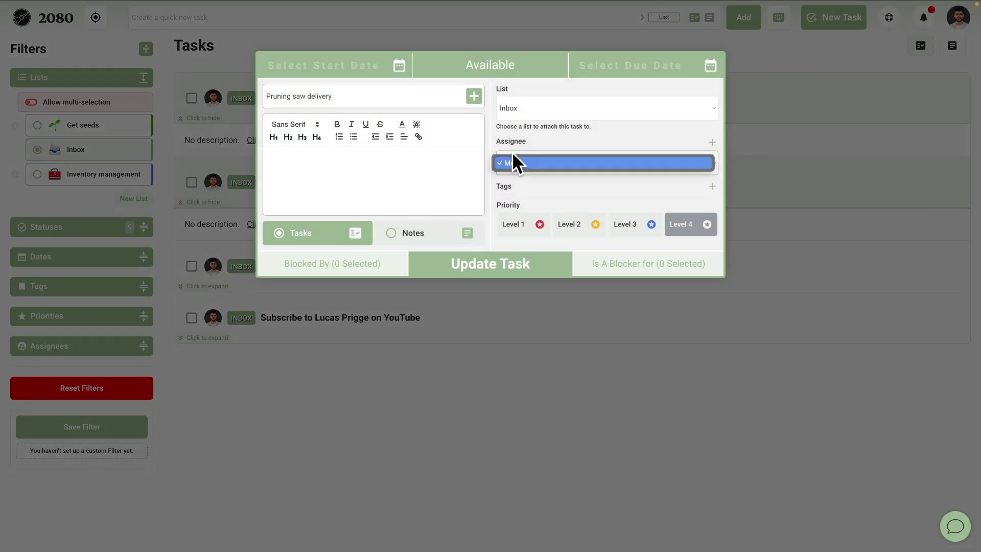
click(538, 174)
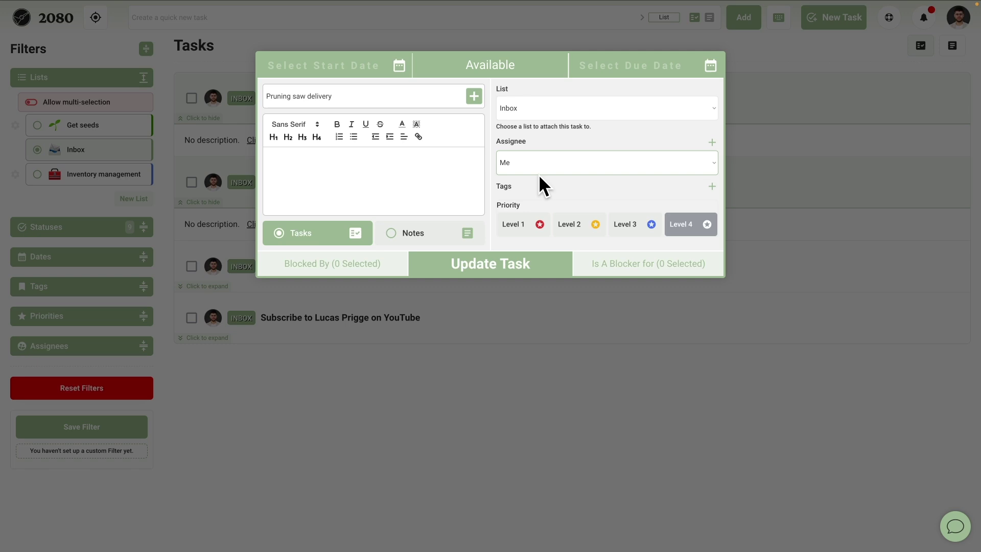
Create a new 'Amazon' assignee with the Amazon logo as its picture, in Default category.
click(712, 143)
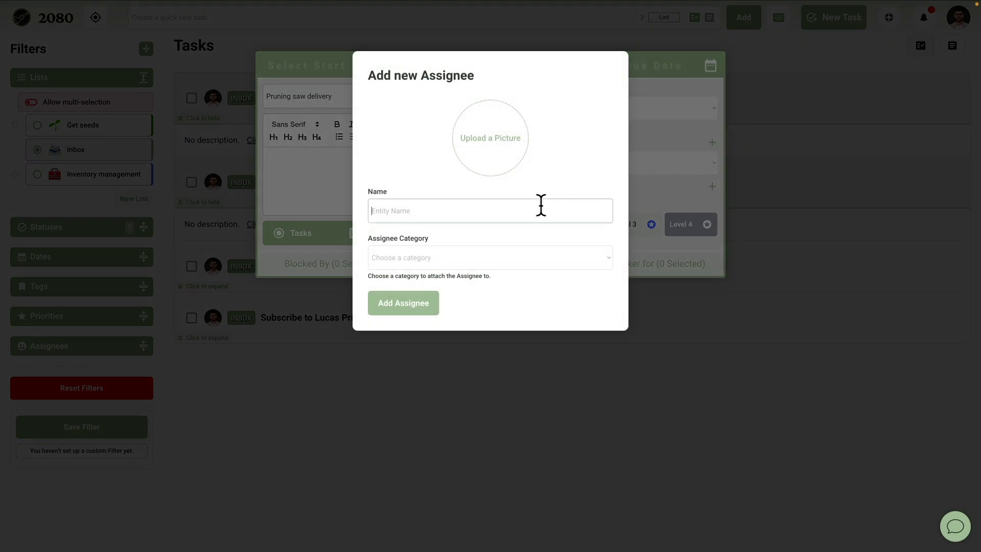
click(540, 205)
text(Amazon)
click(491, 138)
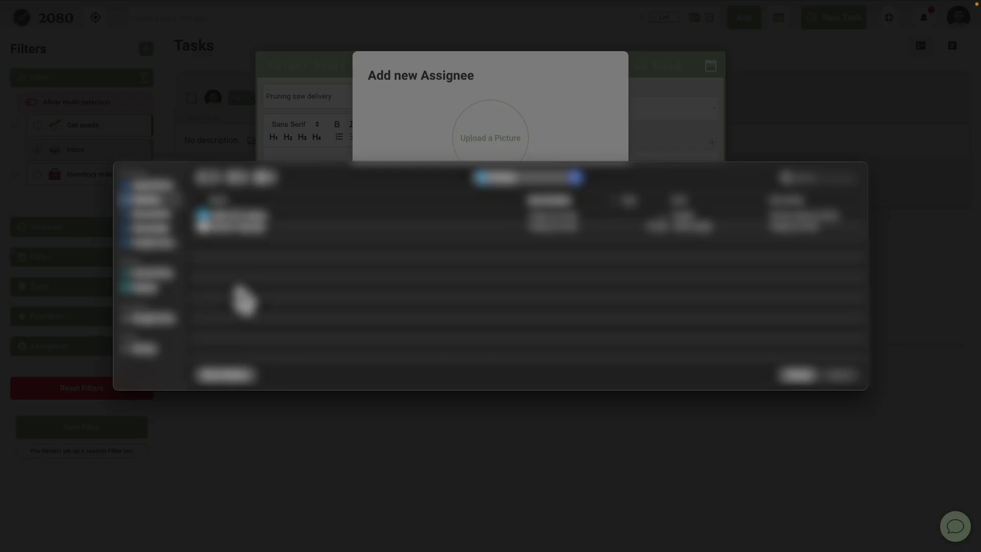
double_click(248, 229)
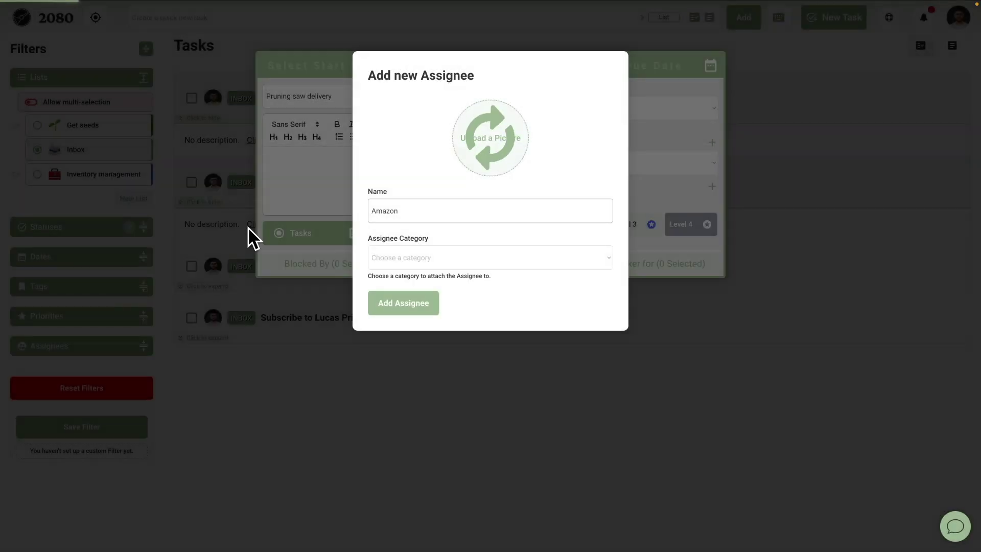
click(416, 257)
click(416, 257)
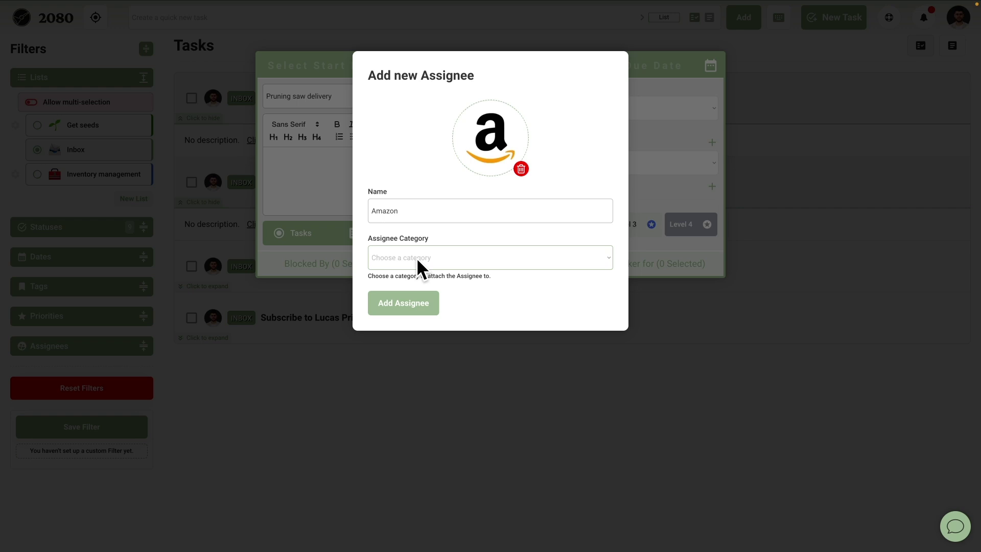
click(408, 309)
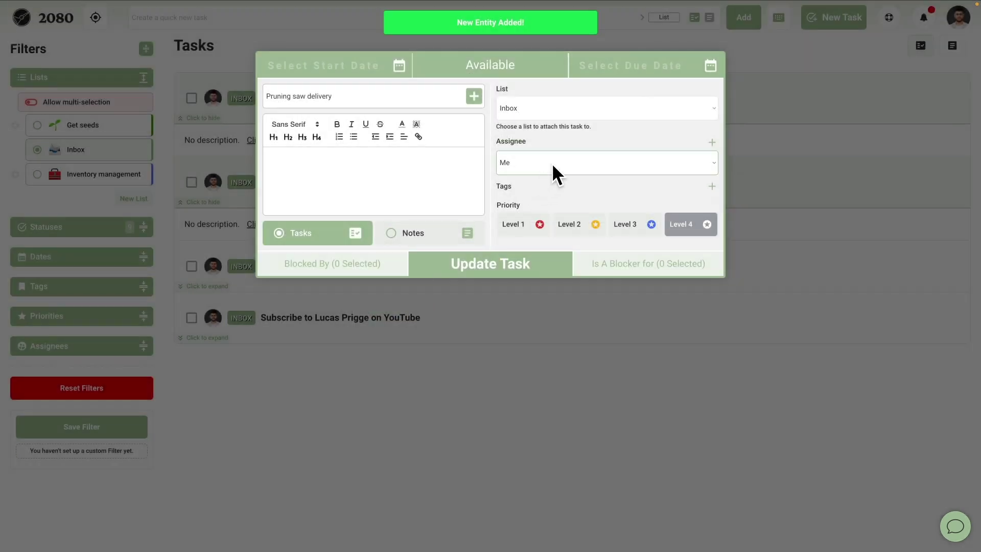
Assign Pruning saw delivery to Amazon at priority Level 1, move it to Inventory management, and save.
click(551, 164)
click(547, 174)
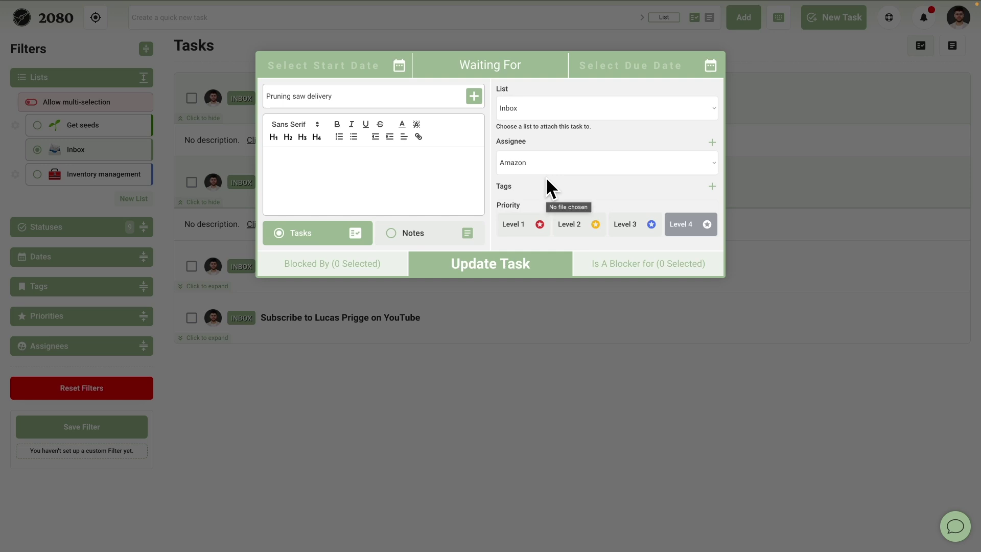
click(519, 234)
click(597, 108)
click(597, 118)
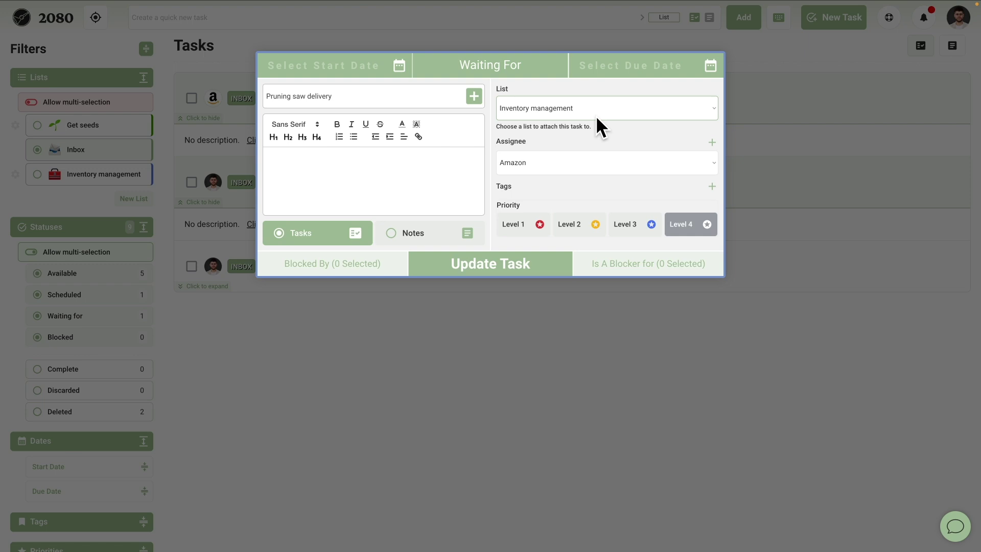
click(502, 263)
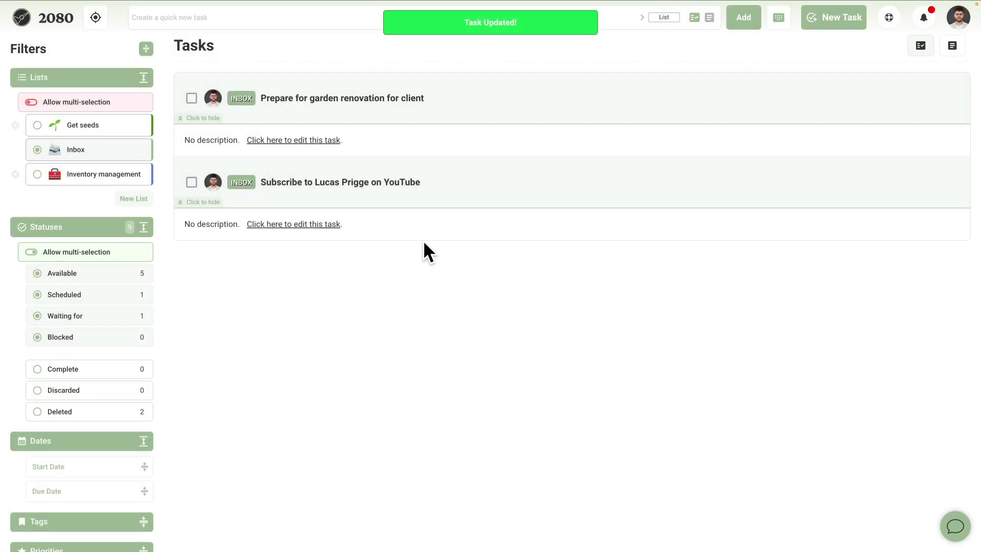
Browse Inventory management and Inbox, then display the empty Prepare for garden renovation for client list.
click(109, 181)
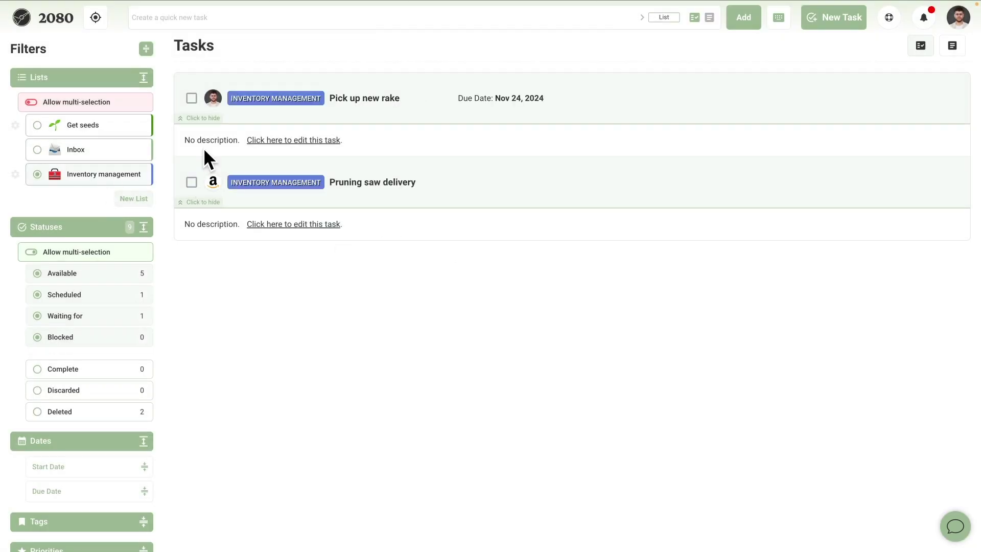
mouse_move(215, 188)
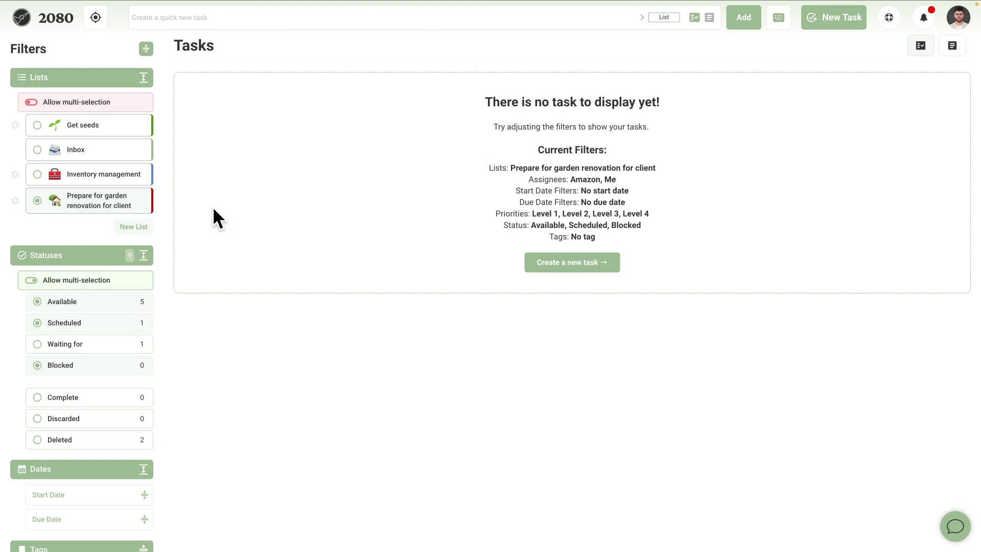
click(93, 149)
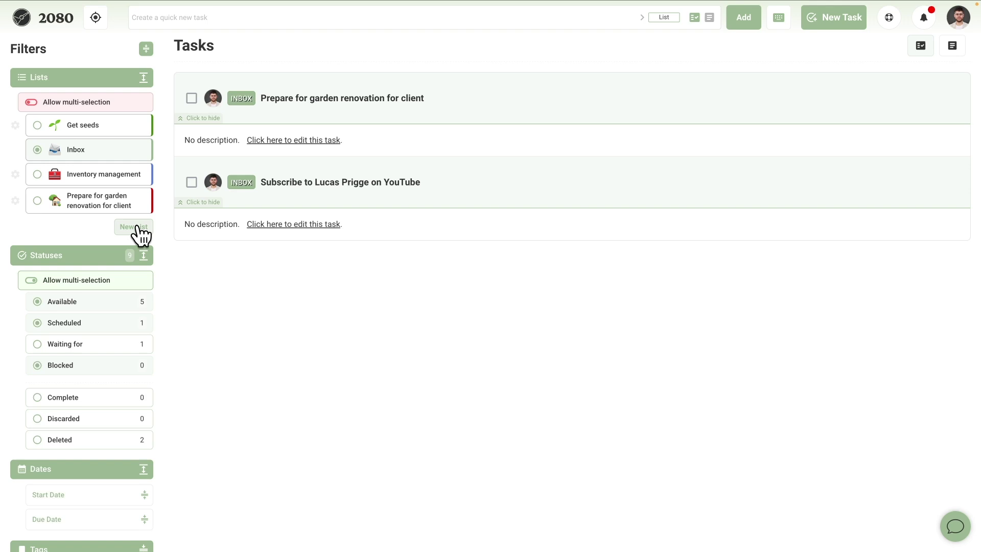
click(89, 208)
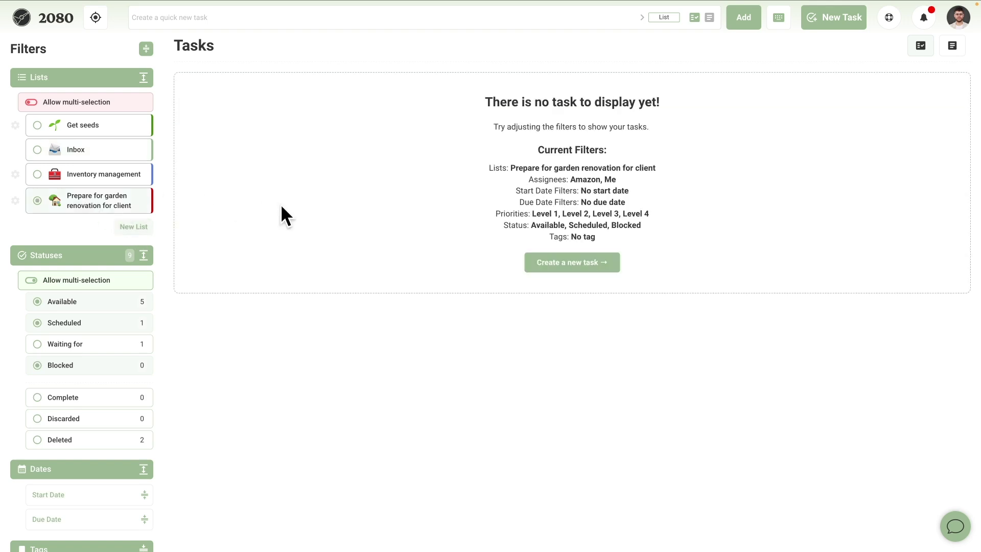
Add a 'Measure dimensions' task to the garden renovation list.
click(331, 15)
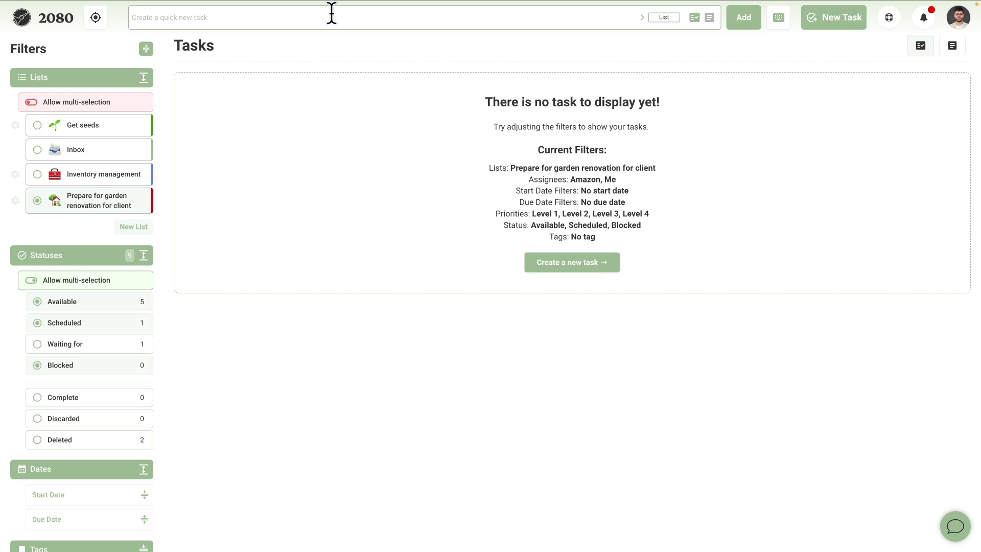
text(Measure dimensions)
click(659, 17)
click(632, 114)
click(750, 21)
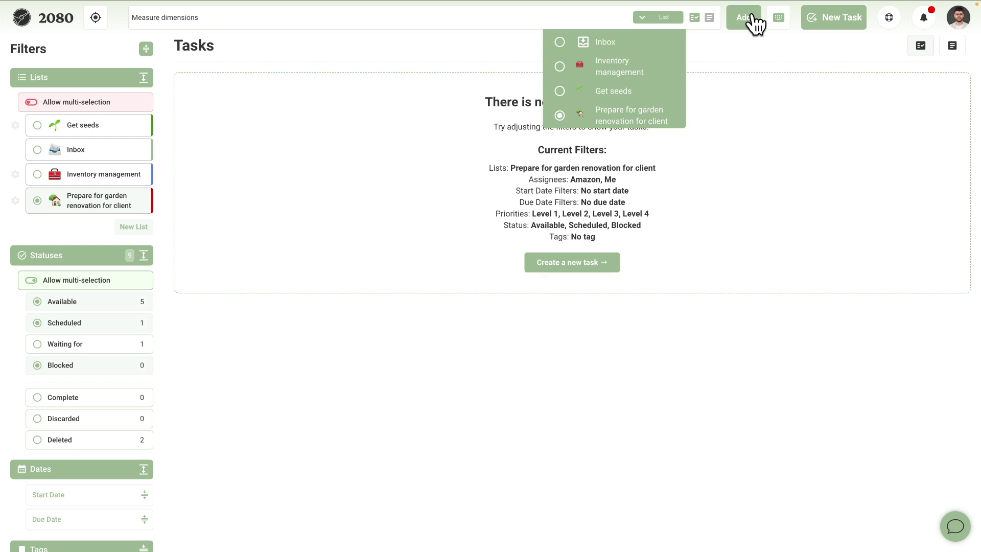
Create an 'Assess tools needed' task in the garden renovation list.
click(832, 21)
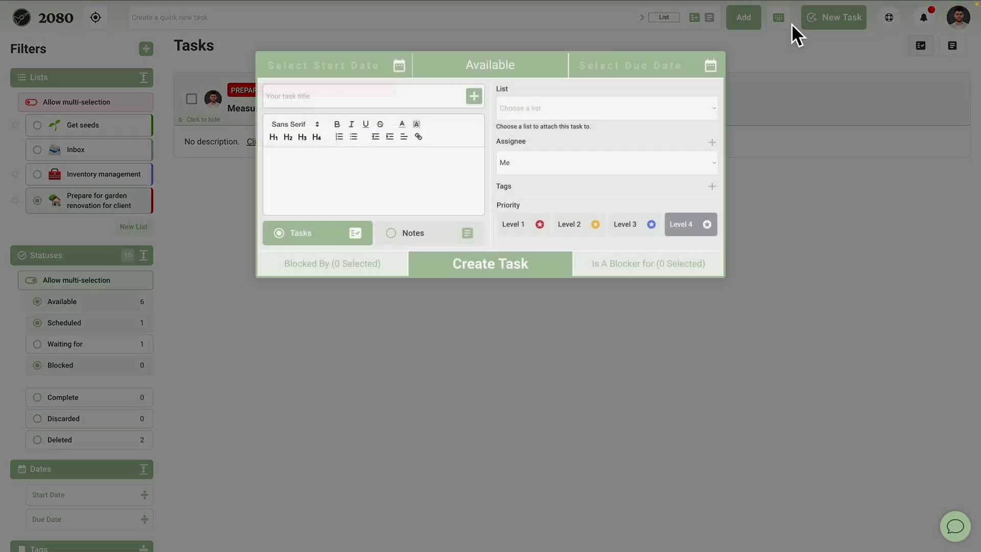
click(428, 90)
text(Assess tools needed)
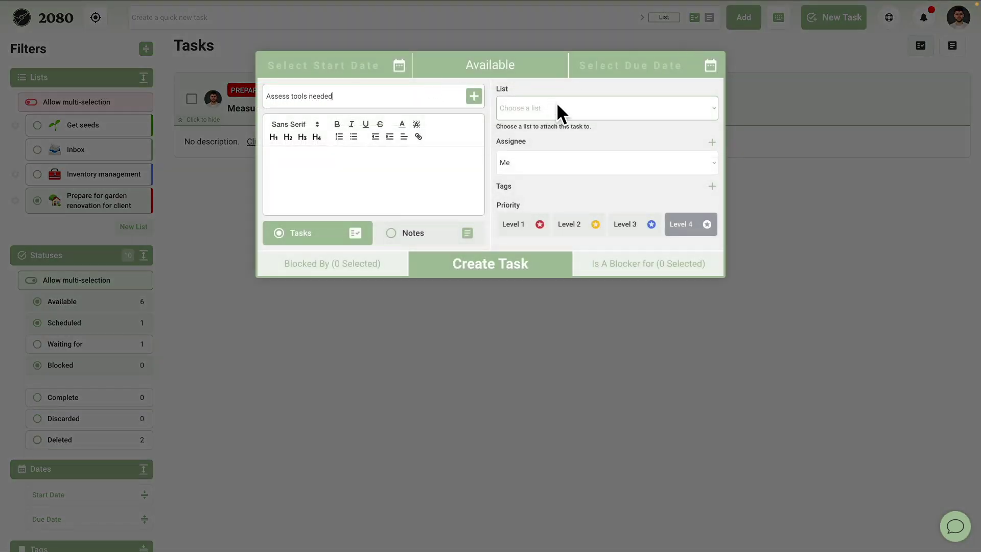
click(558, 105)
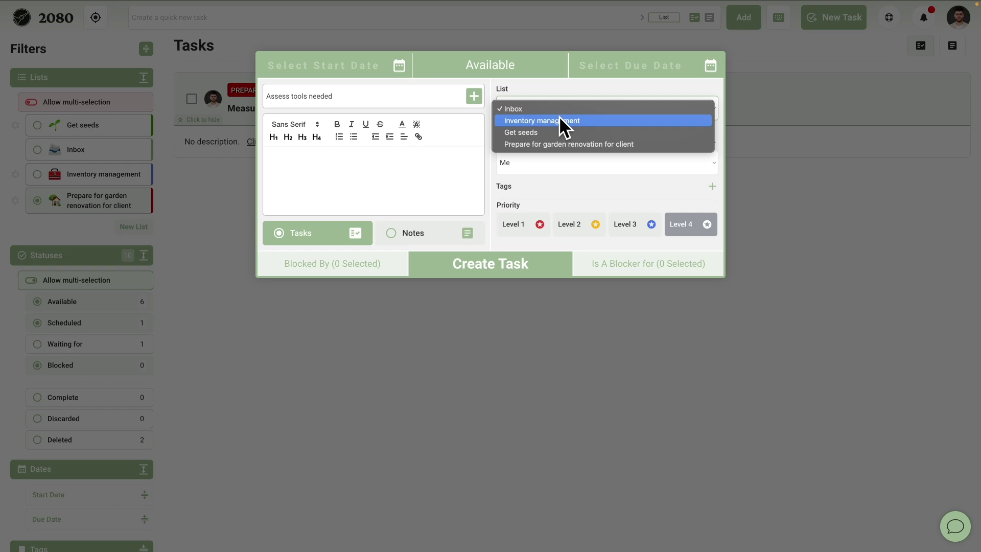
click(550, 144)
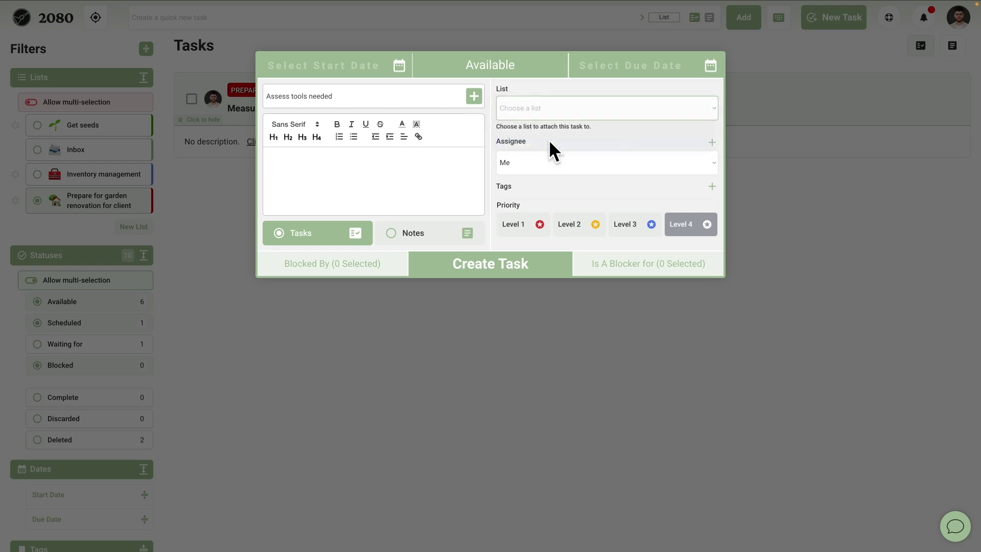
click(522, 266)
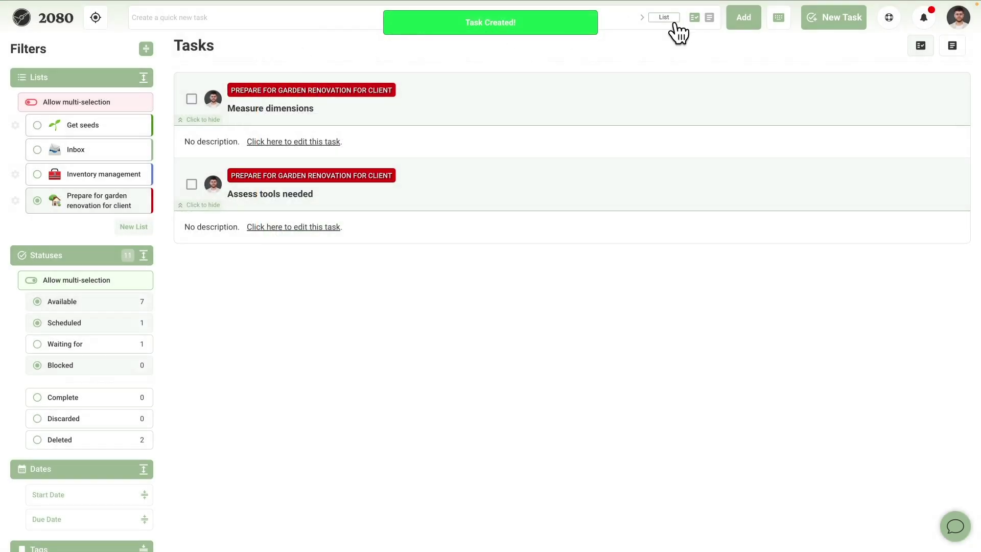
Create a 'Move needed tools into truck' task in the garden renovation list.
click(812, 27)
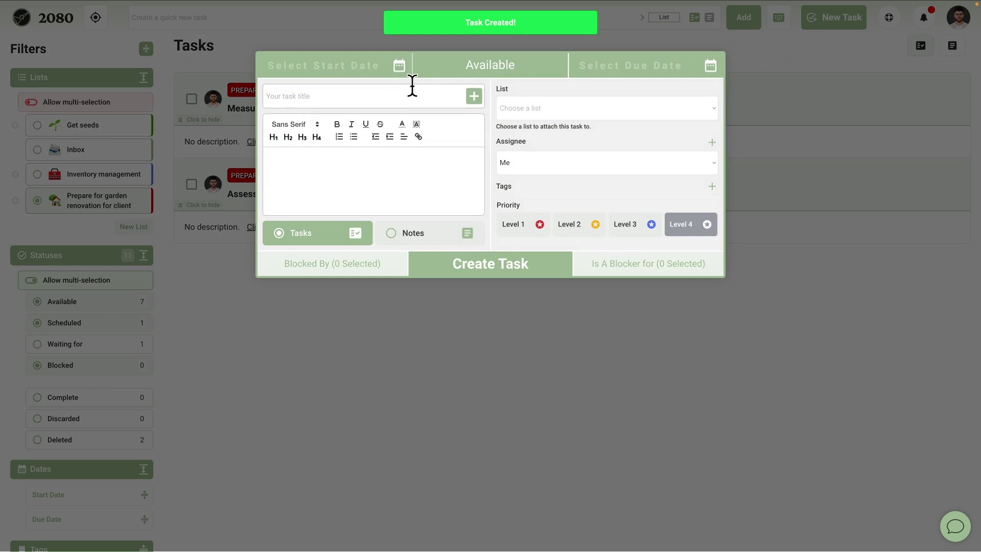
text(Move needed )
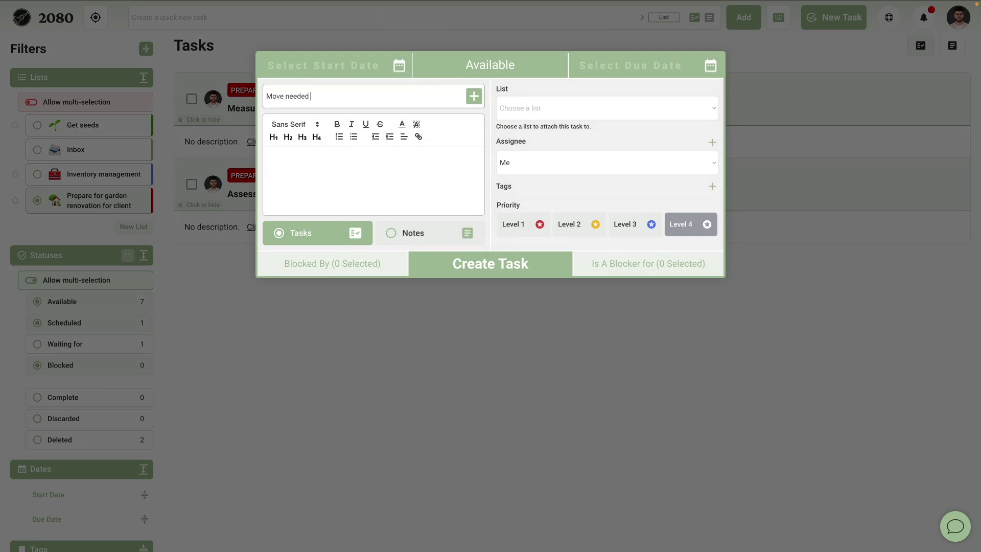
text(tools into truck)
click(566, 105)
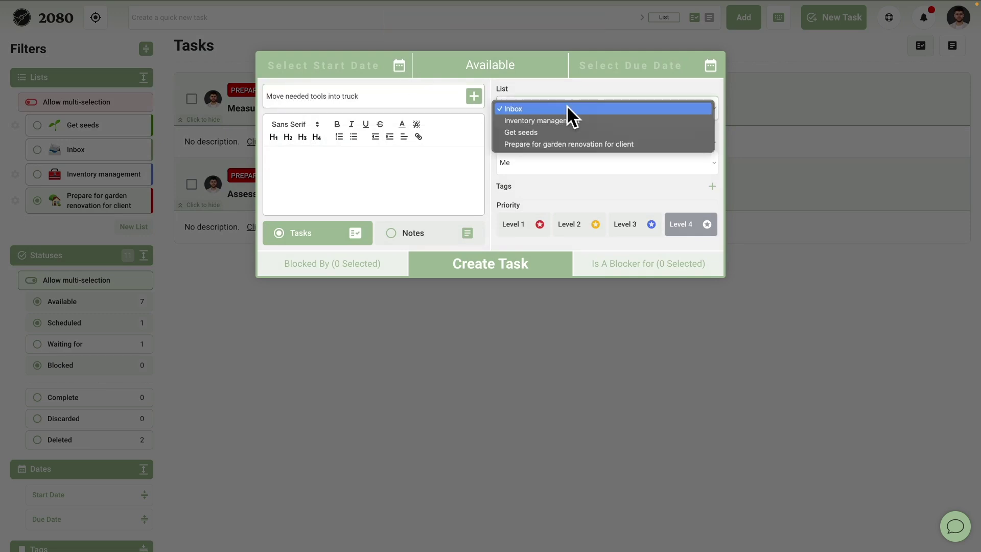
click(561, 144)
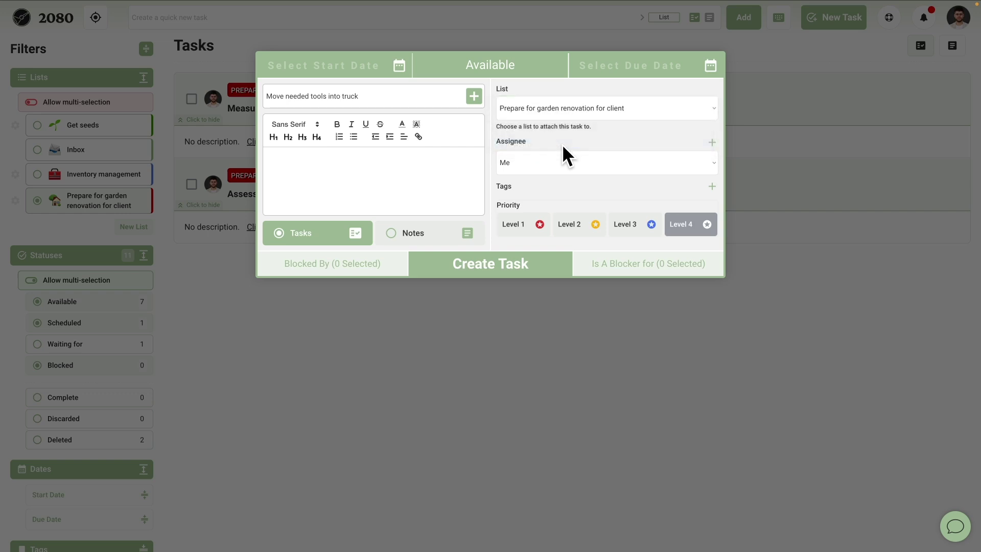
click(518, 270)
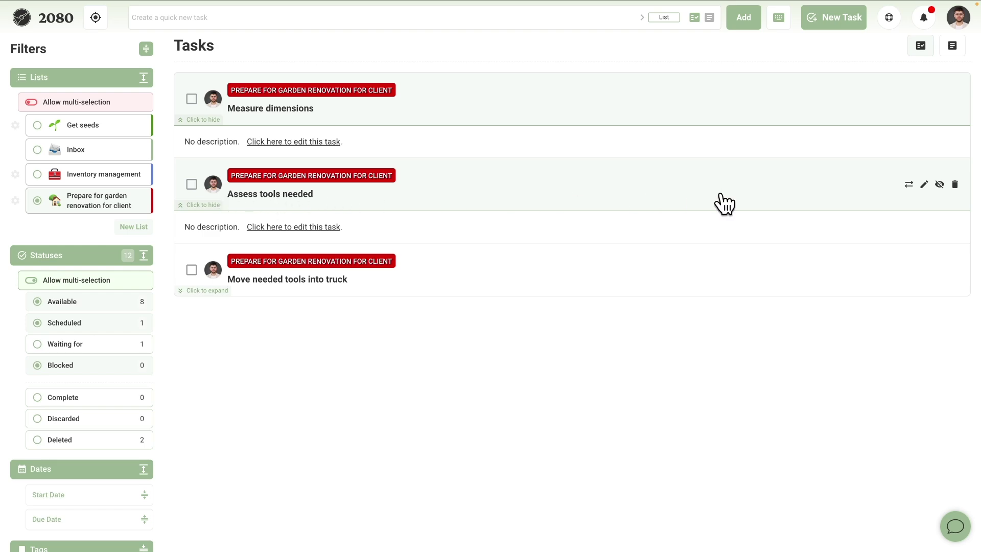
Set Assess tools needed as blocked by Measure dimensions and blocking Move needed tools into truck.
click(924, 184)
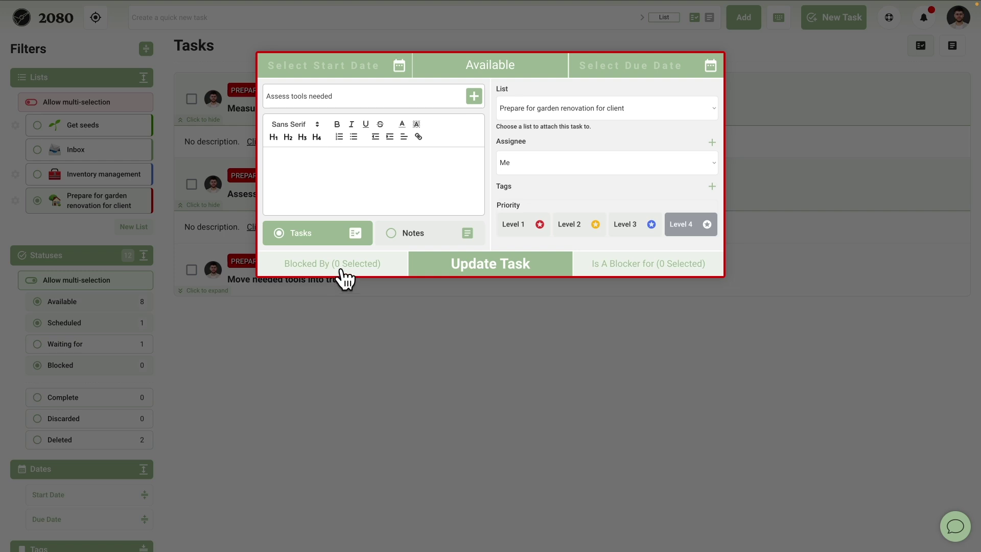
click(341, 271)
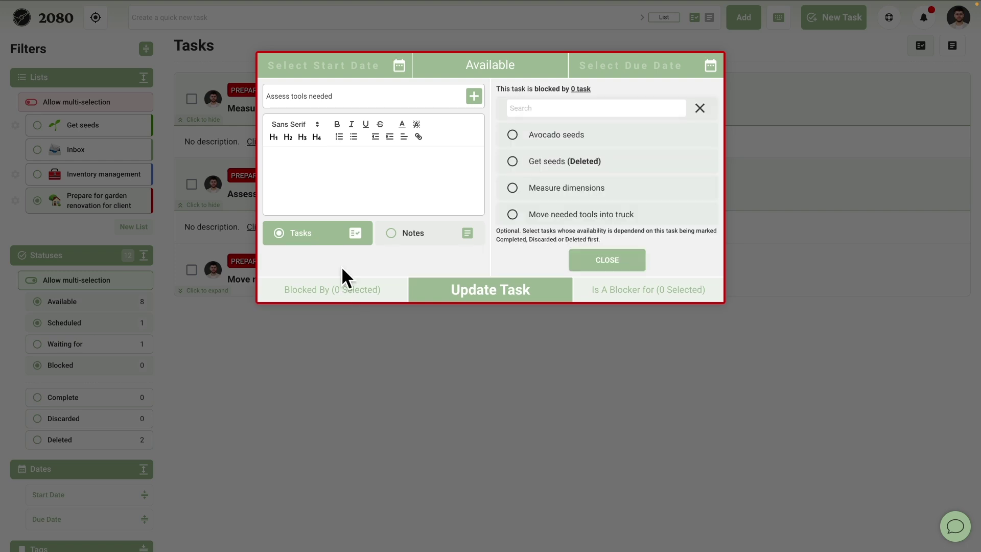
click(555, 108)
text(measure)
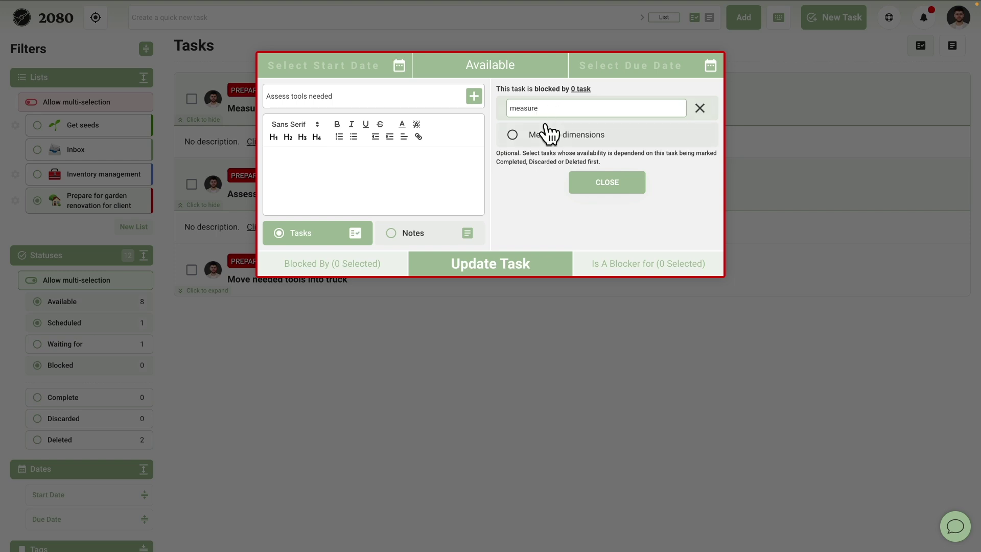
click(545, 134)
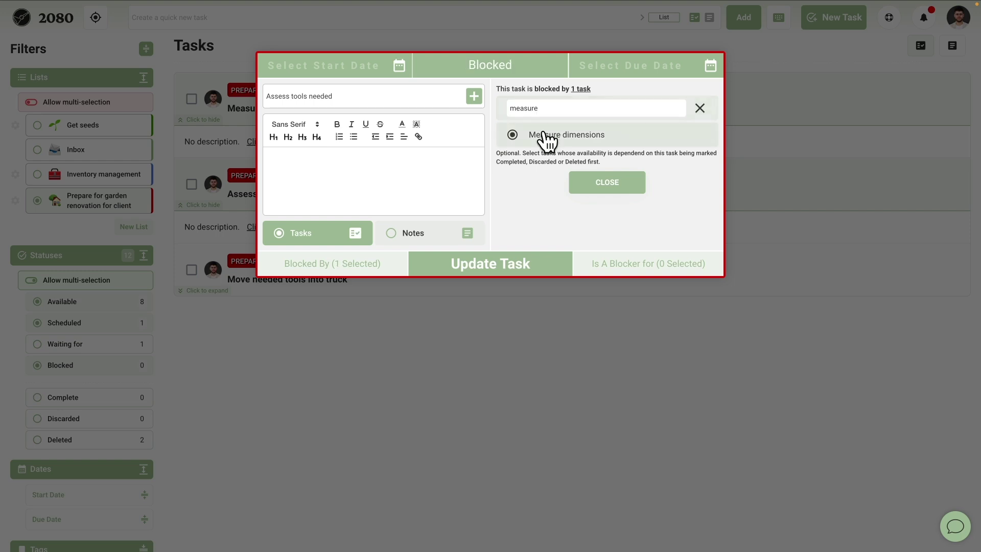
click(613, 183)
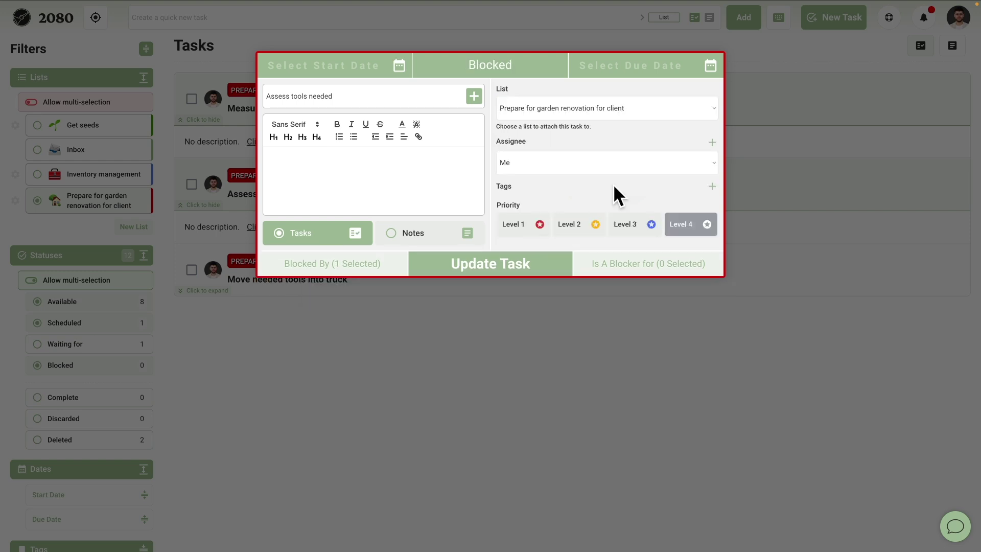
click(624, 271)
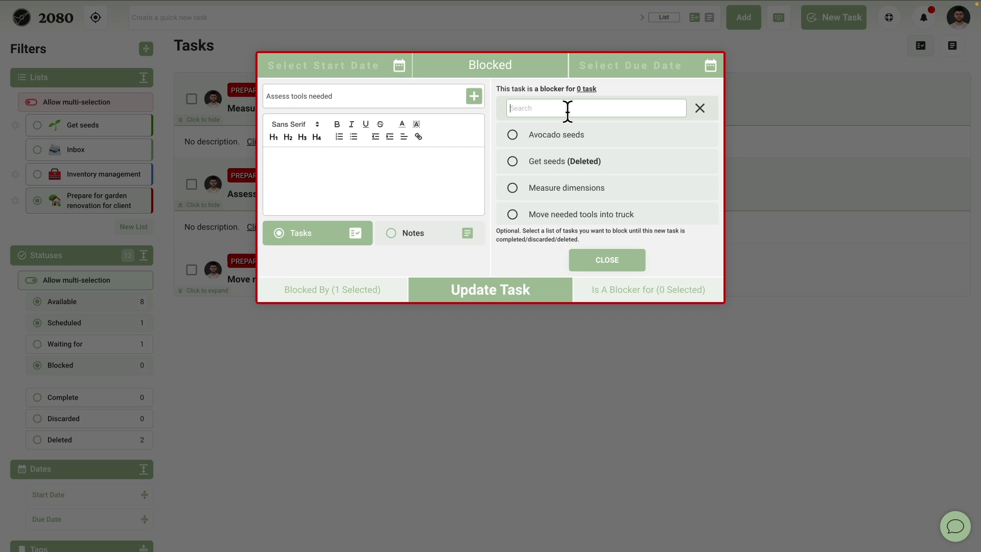
click(566, 108)
text(move nee)
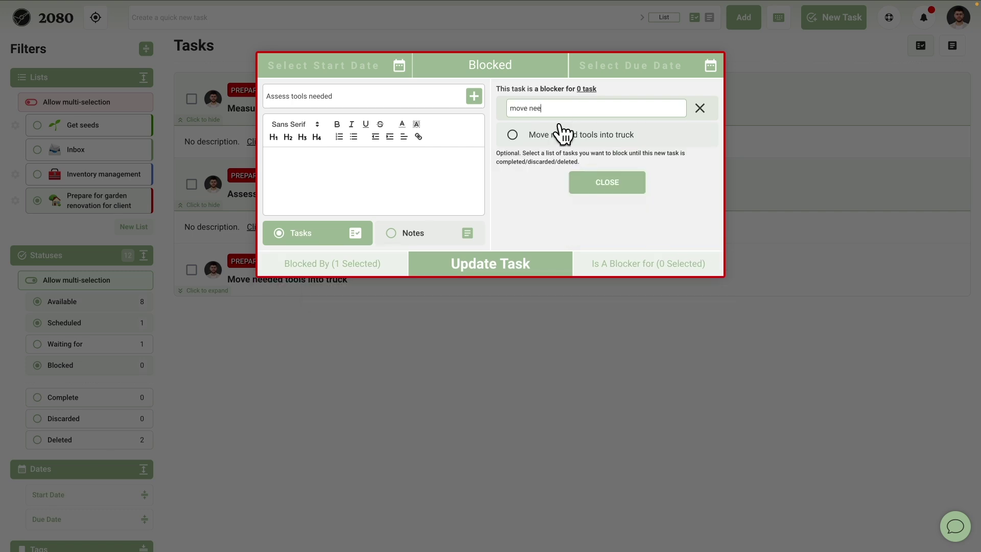
click(563, 134)
click(604, 182)
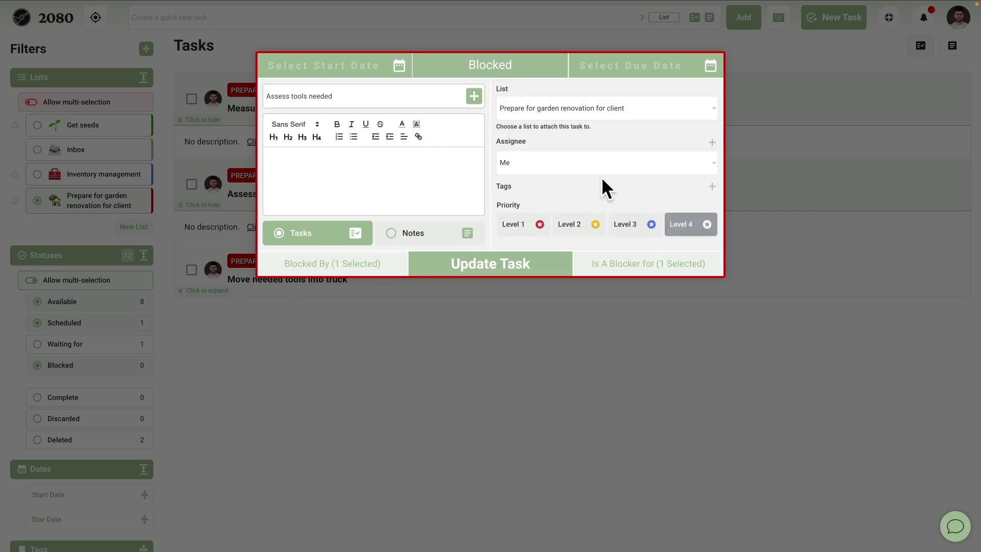
click(520, 269)
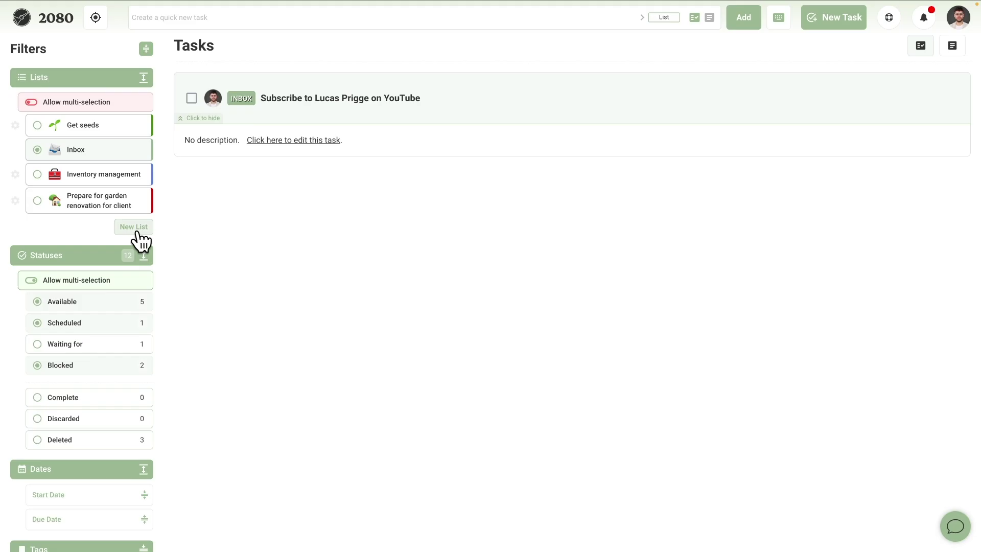
Create a new list named Single Actions.
click(137, 230)
text(Single Actions)
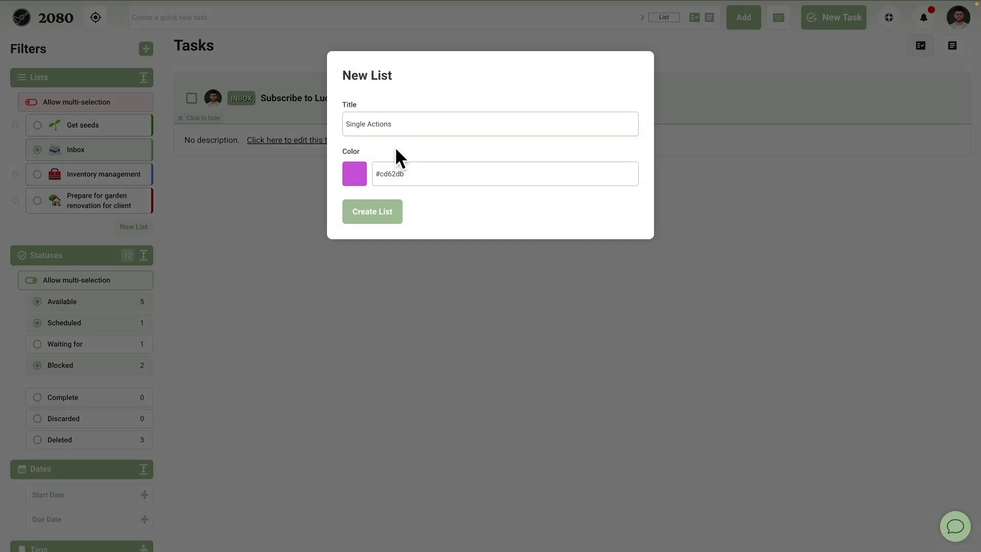
click(374, 213)
click(53, 231)
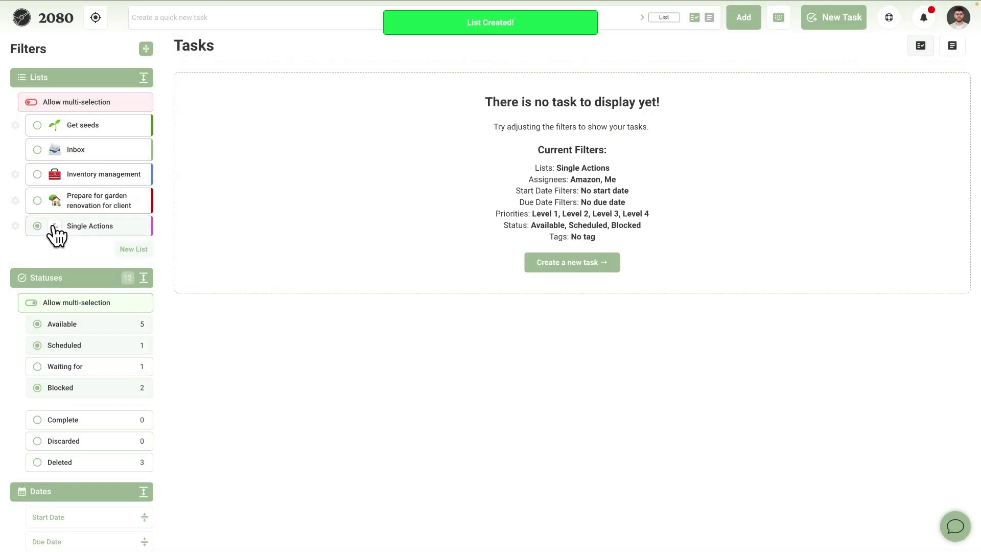
Give the Single Actions list the ✅ emoji.
click(16, 226)
click(462, 180)
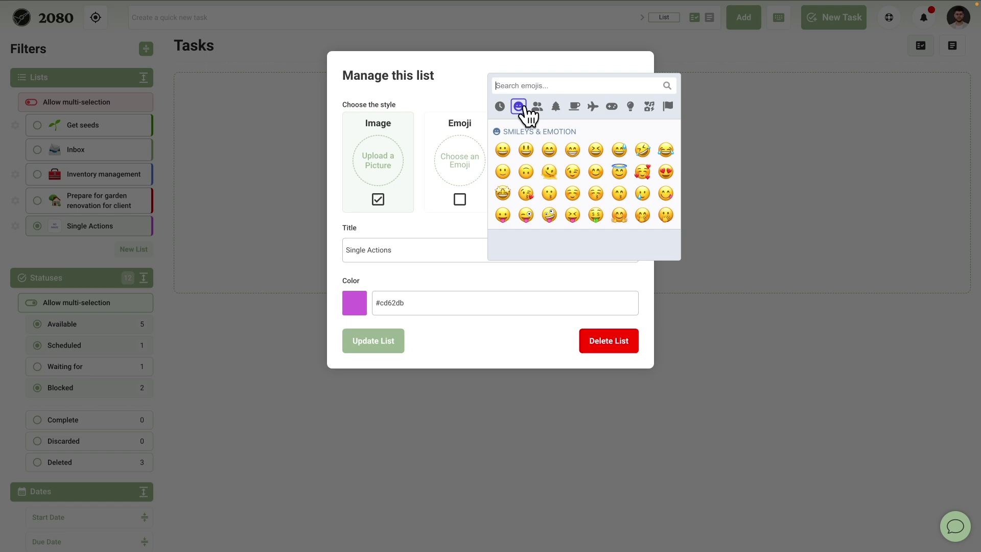
click(532, 86)
text(check)
click(524, 112)
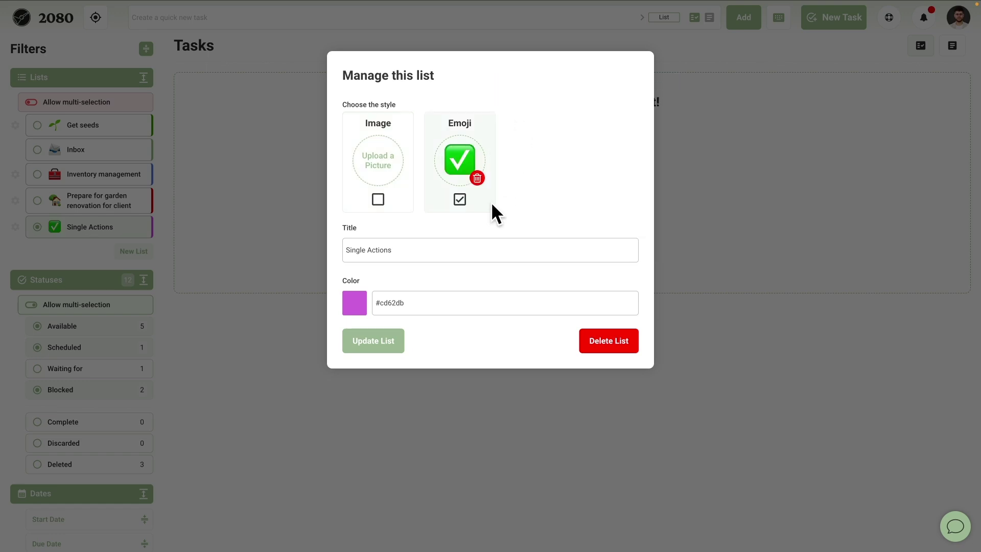
click(378, 341)
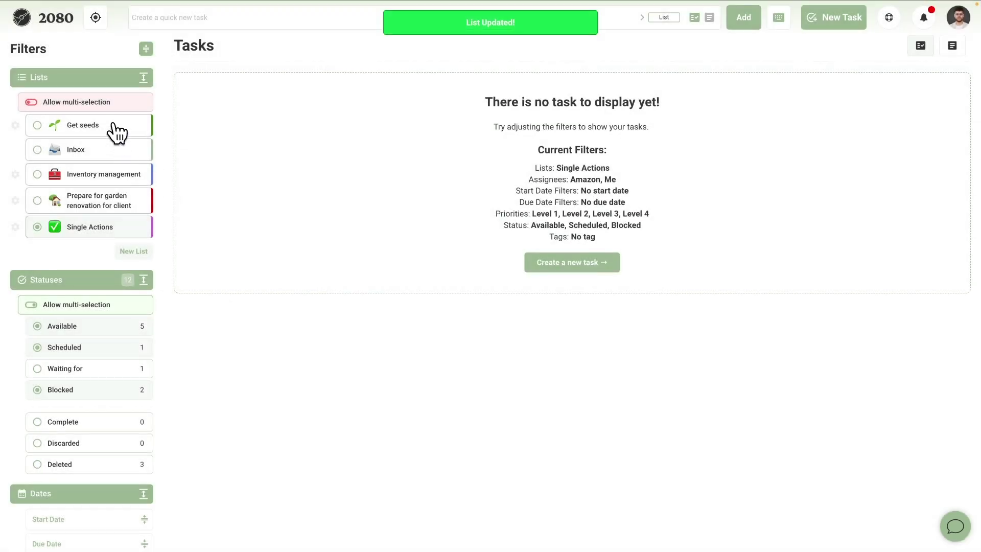
Move the Inbox's YouTube subscription task into Single Actions and view that list.
click(134, 149)
click(920, 98)
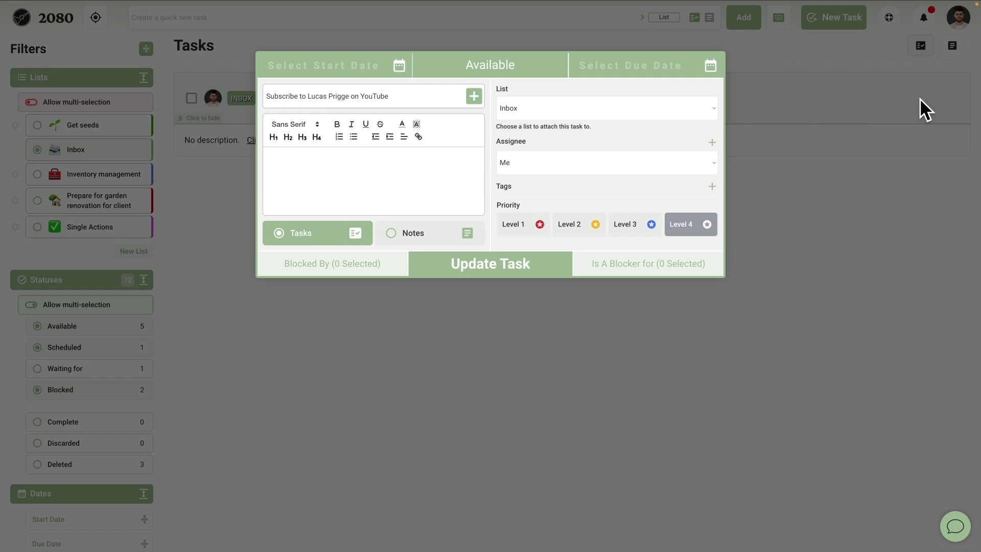
click(635, 106)
click(603, 152)
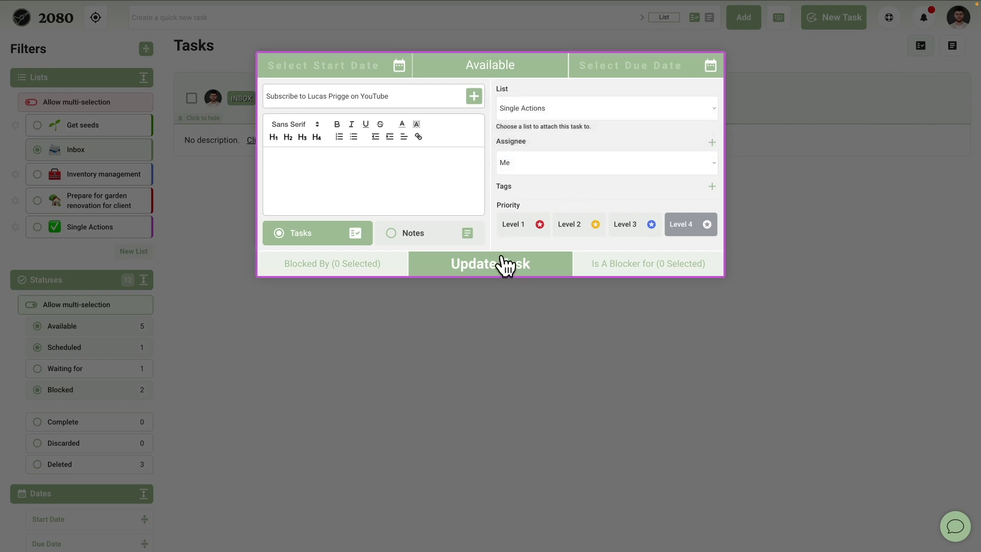
click(503, 263)
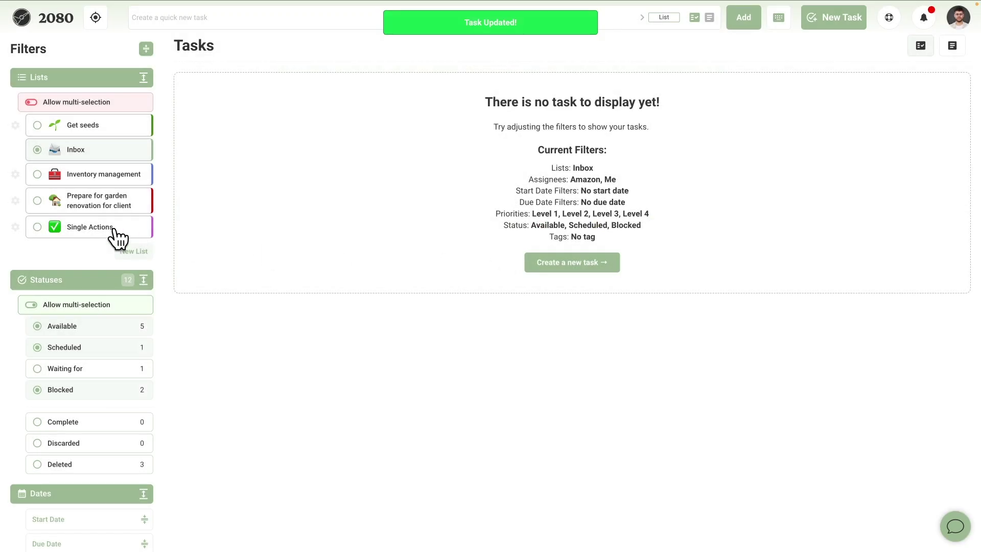
click(114, 230)
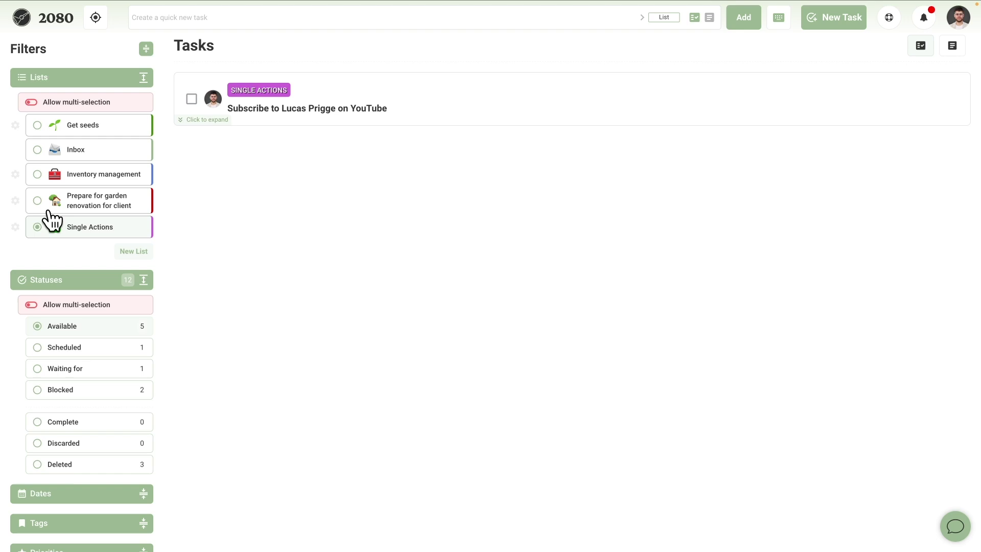
Rename the list to '1. Single Actions' and enable multi-selection for Lists.
click(16, 227)
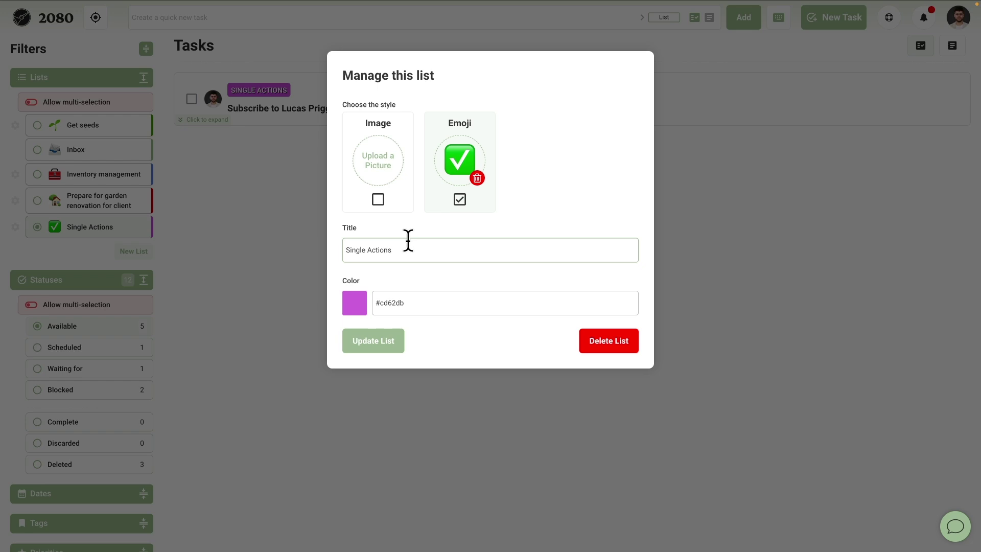
text(1.)
click(402, 346)
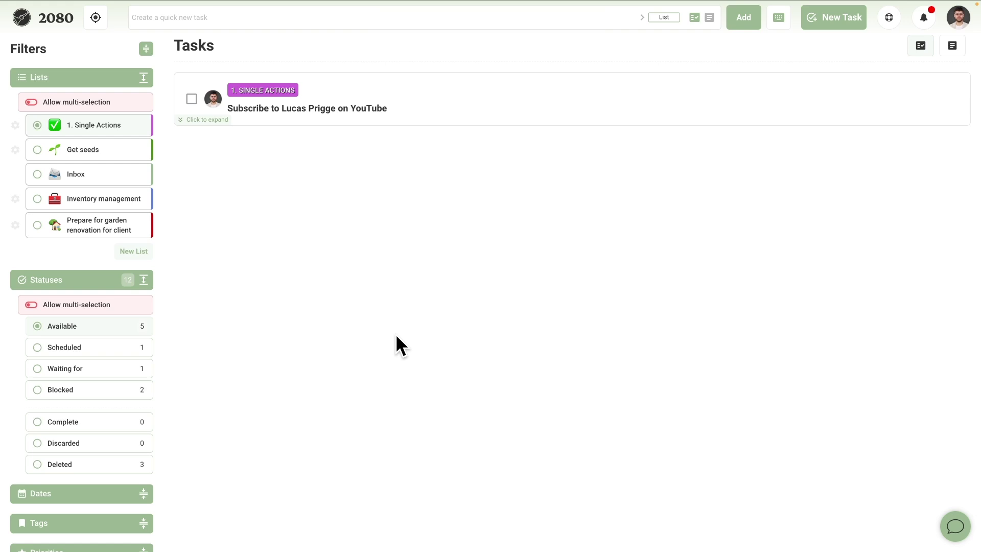
click(36, 102)
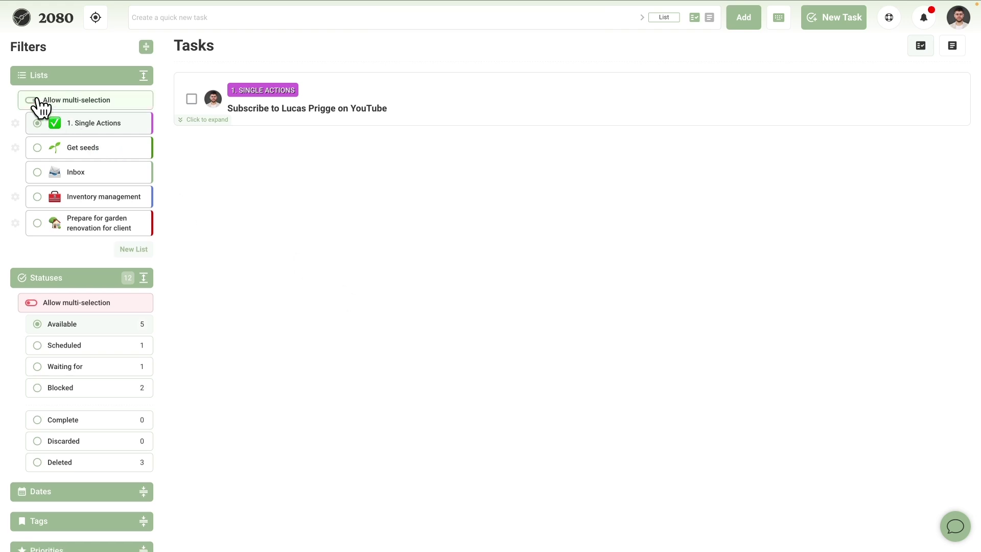
Include all five lists in the task filter, then collapse the Lists section.
click(45, 148)
click(40, 174)
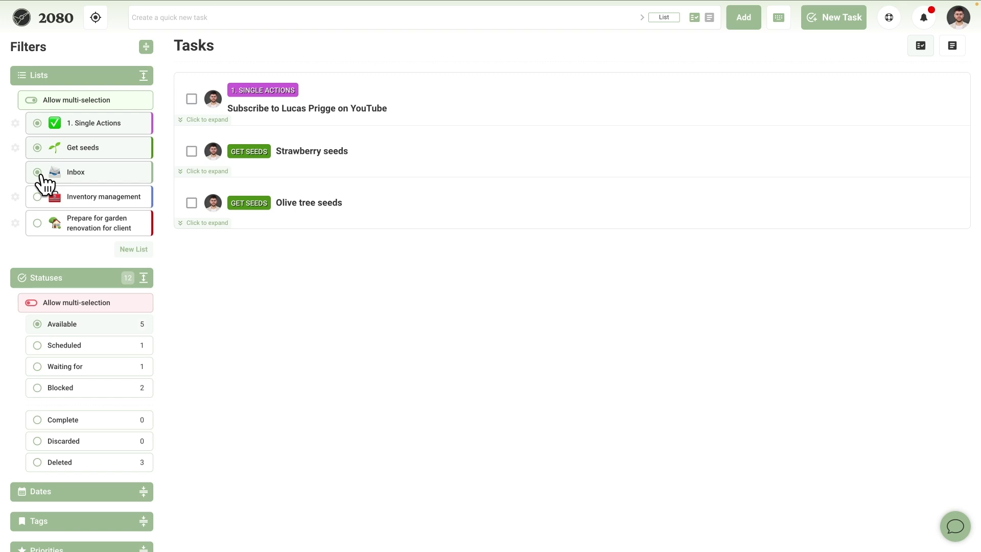
click(37, 149)
click(37, 149)
click(38, 197)
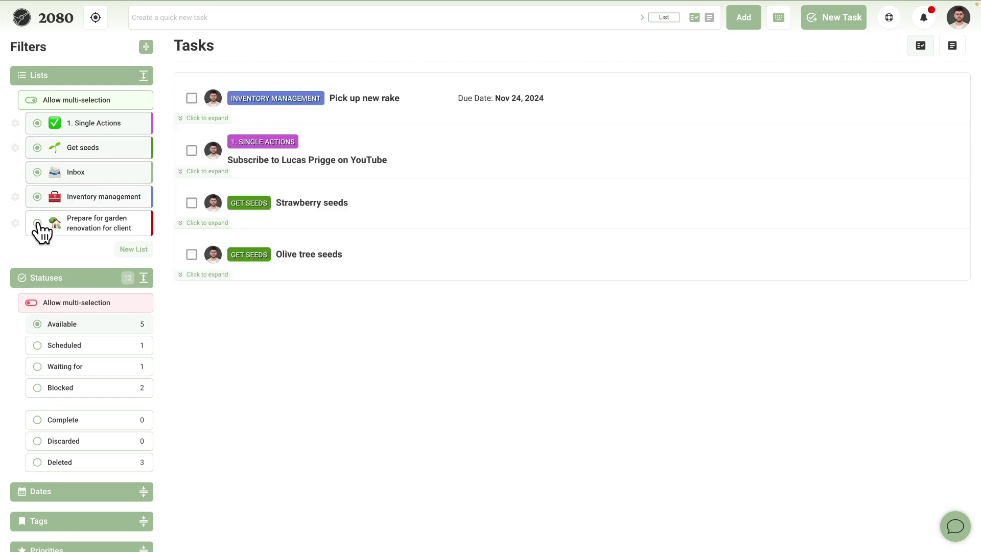
click(38, 223)
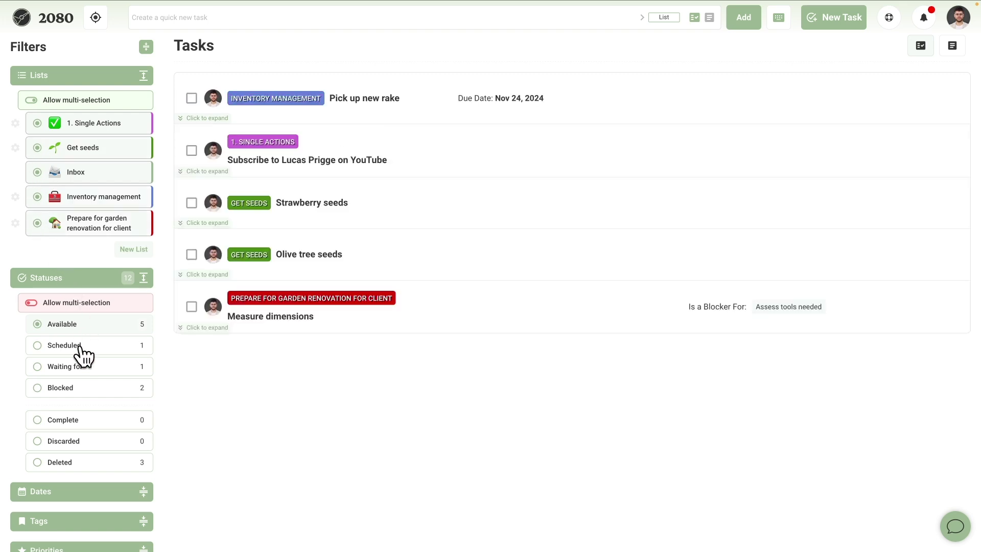
click(143, 76)
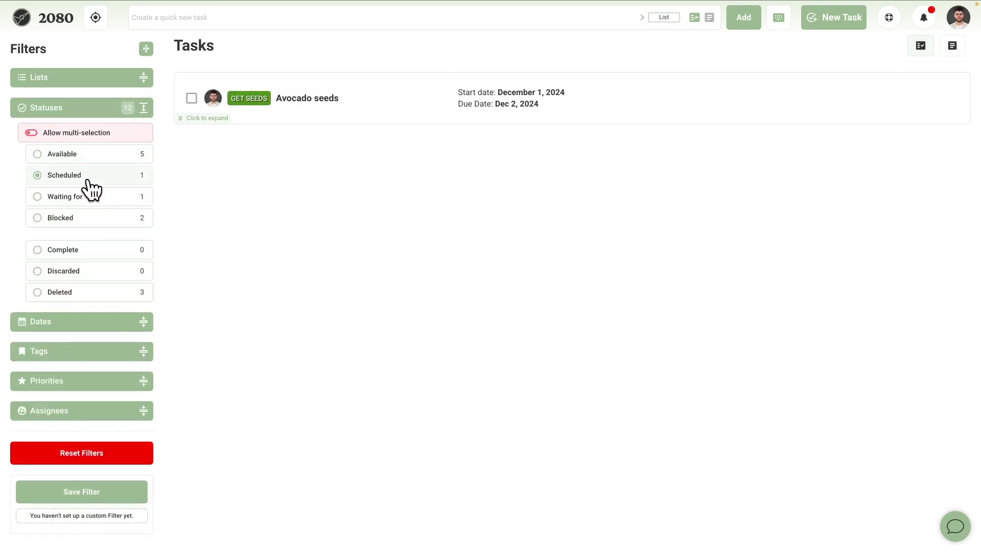
Complete the YouTube subscribe task, then mark it not done again from Completed.
click(86, 157)
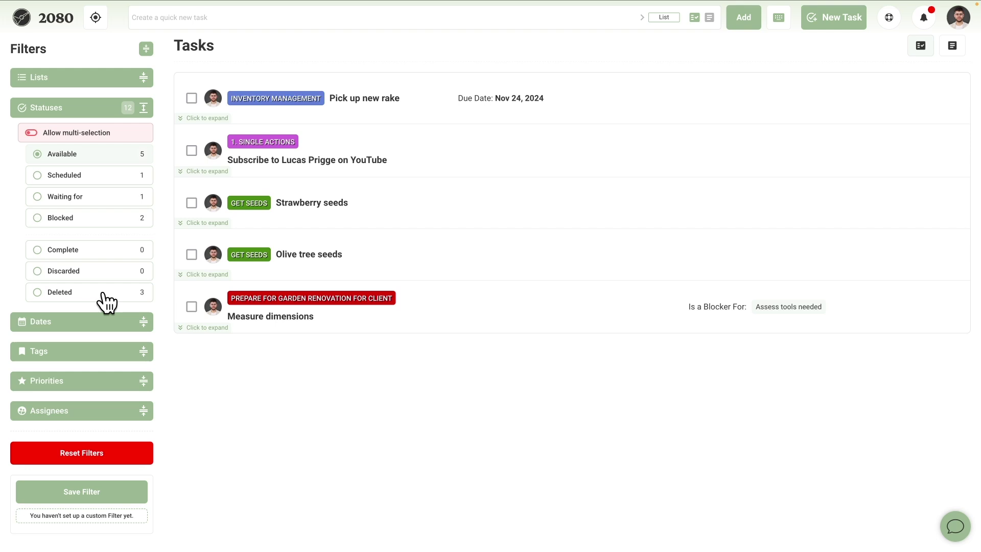
click(192, 151)
click(110, 253)
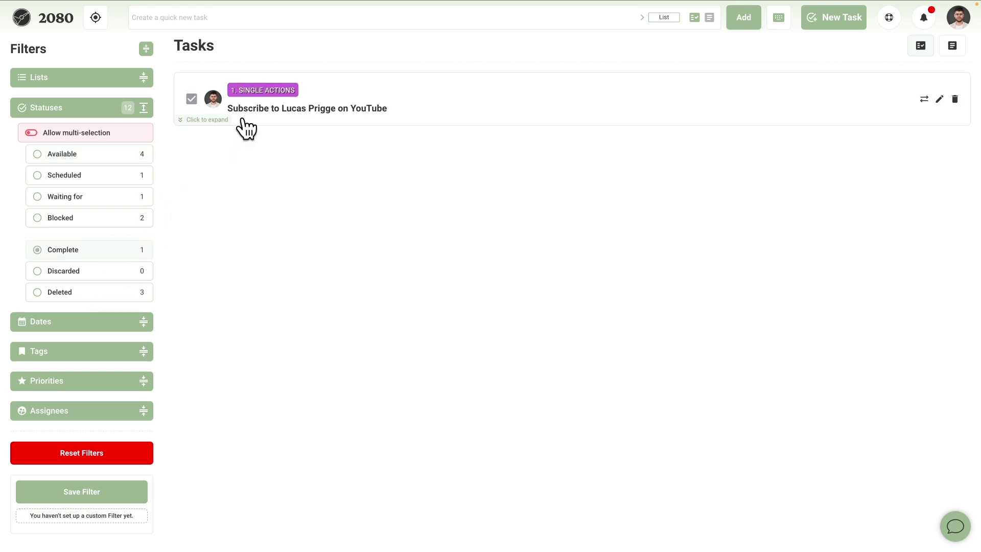
click(191, 100)
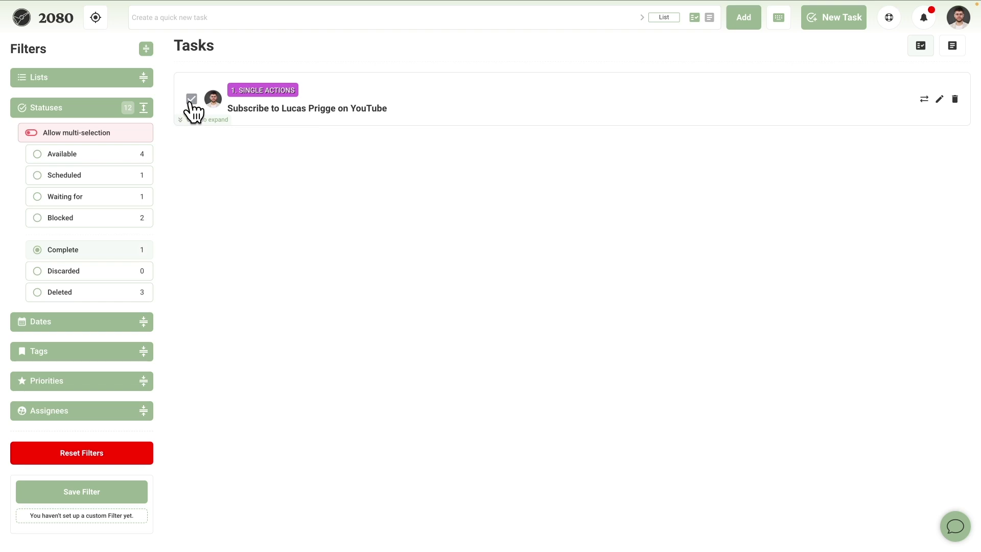
click(109, 154)
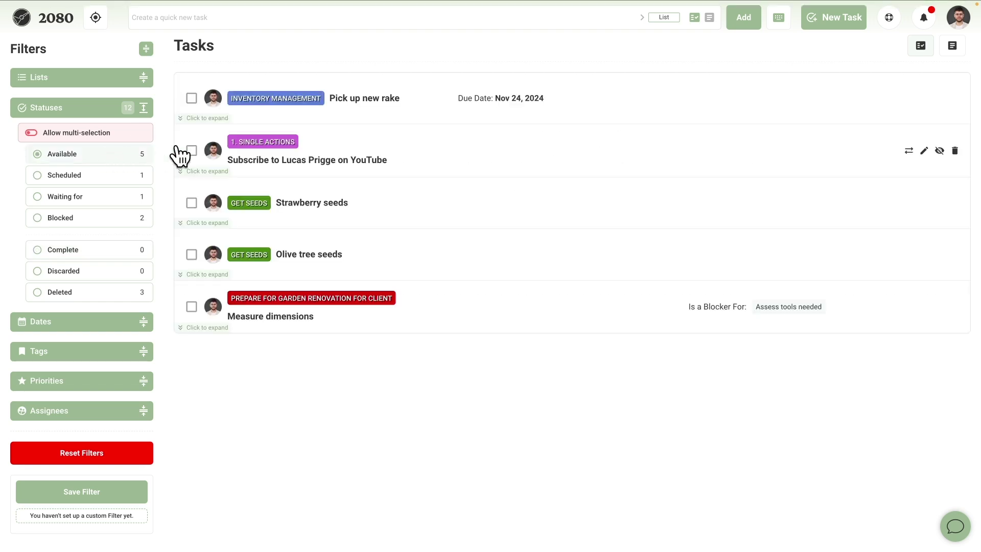
Discard the YouTube subscribe task, review Discarded and Deleted, then restore it.
click(940, 151)
click(83, 274)
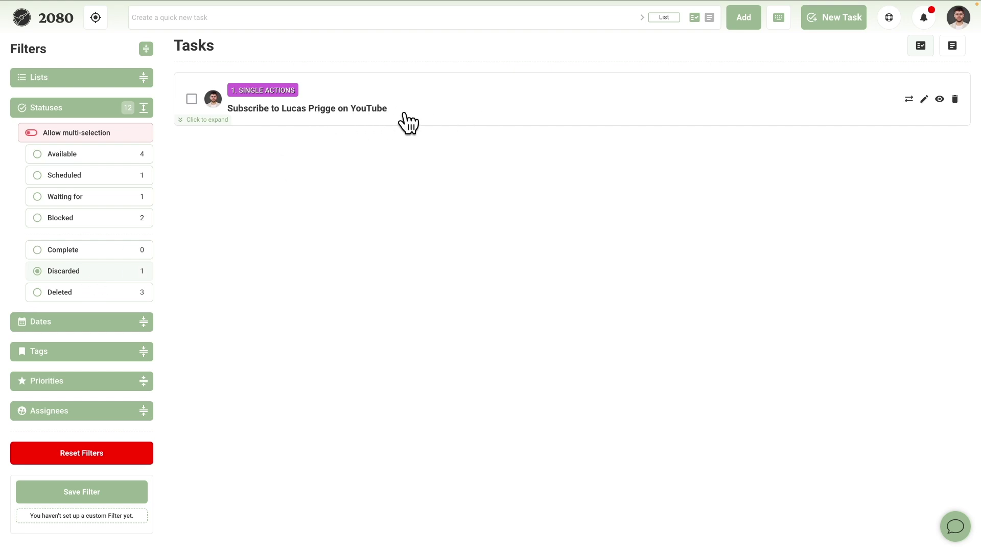
click(76, 298)
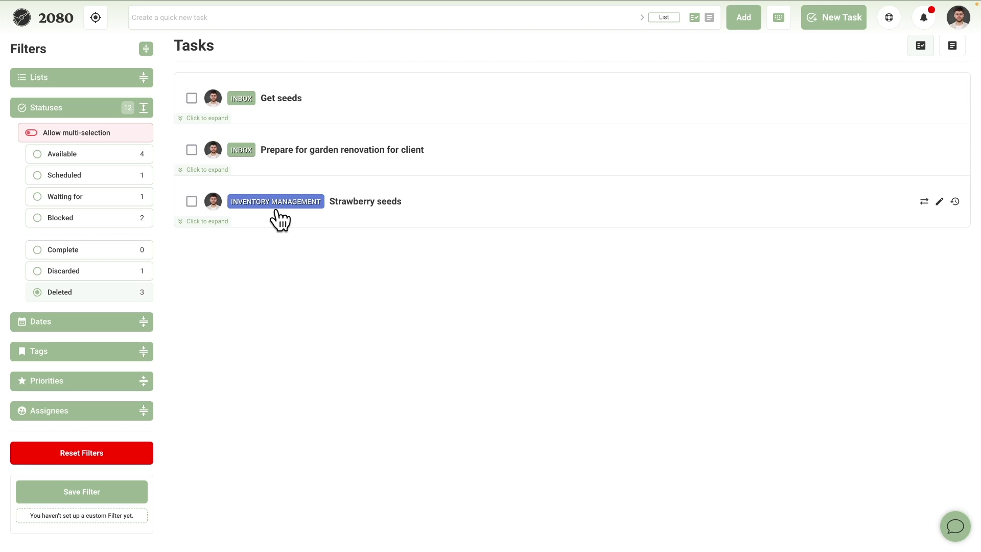
click(104, 272)
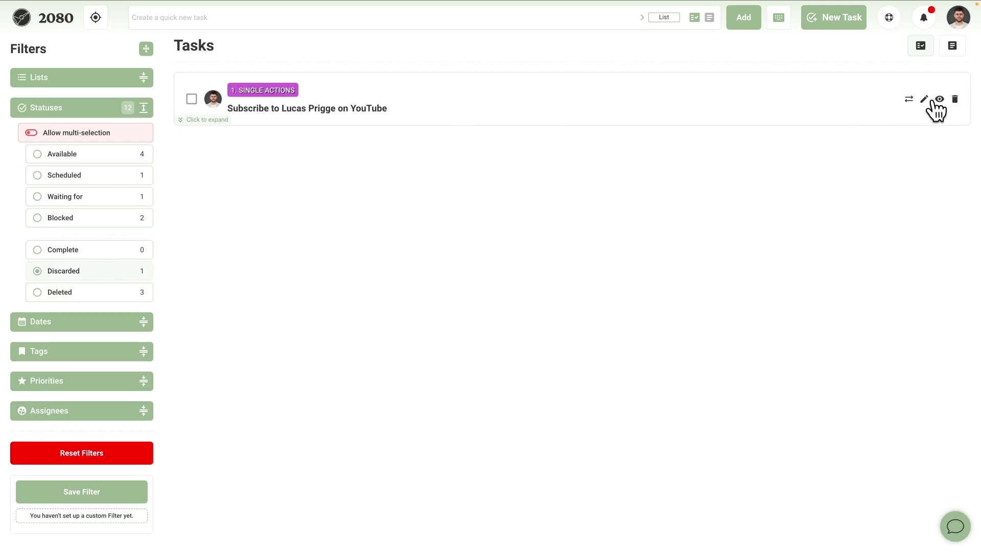
click(939, 99)
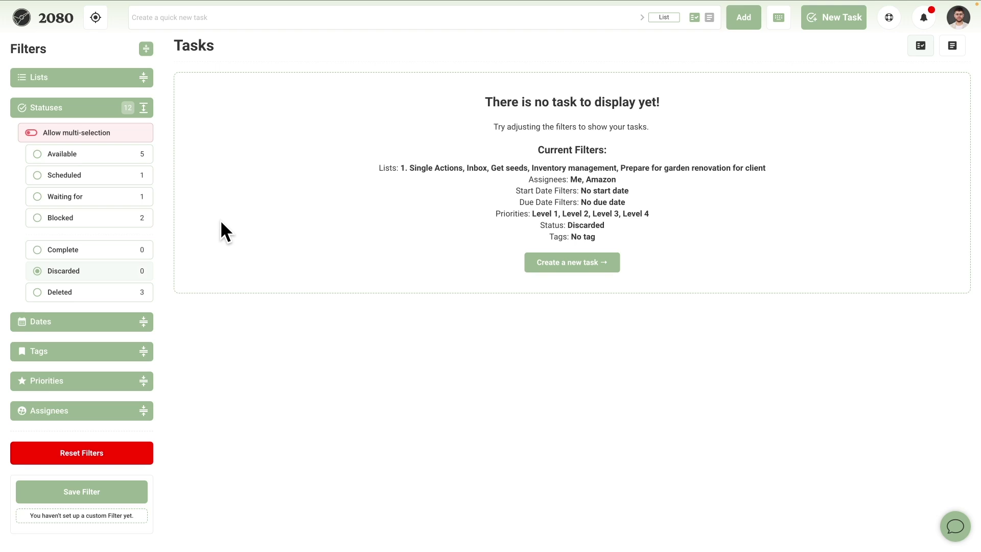
Filter to Blocked tasks and inspect what blocks Assess tools needed.
click(109, 223)
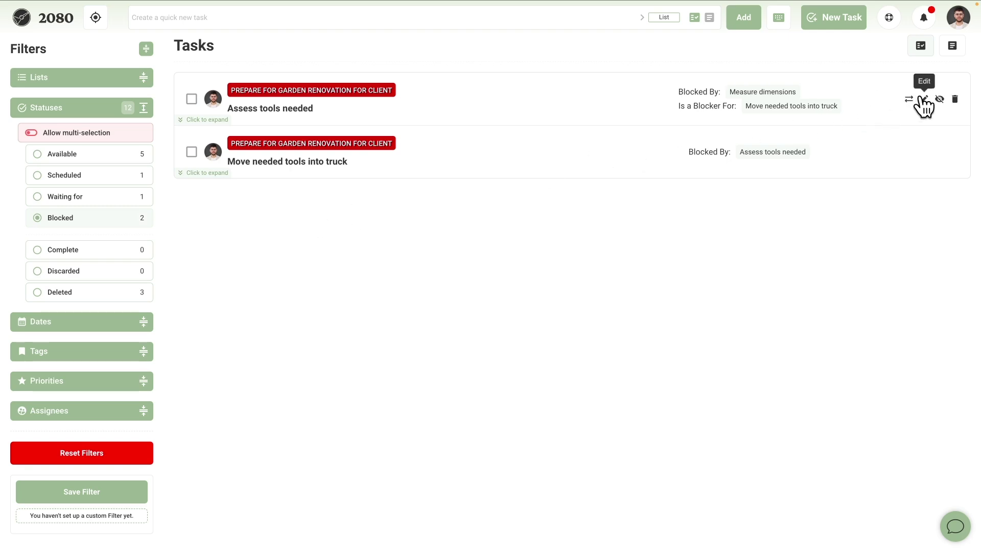
click(921, 97)
click(320, 265)
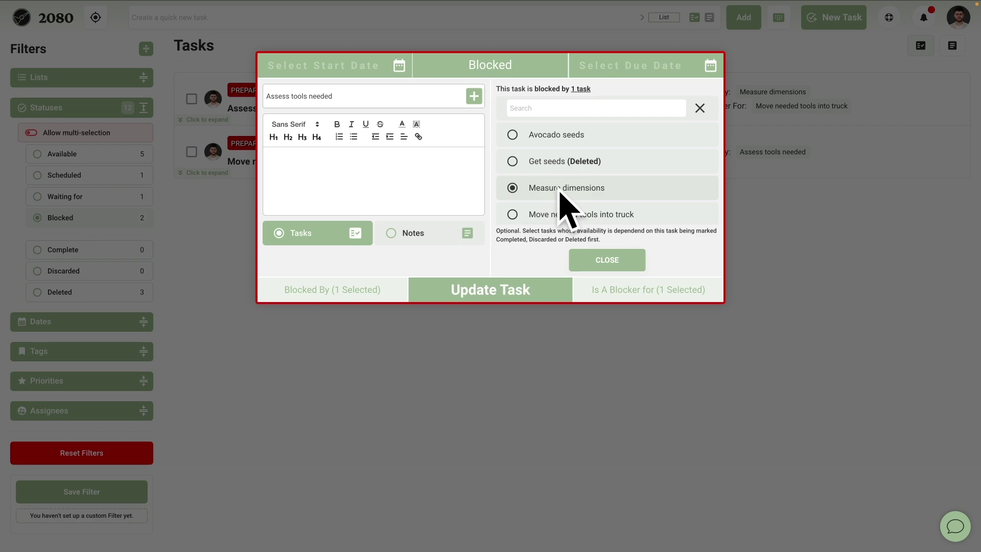
click(504, 335)
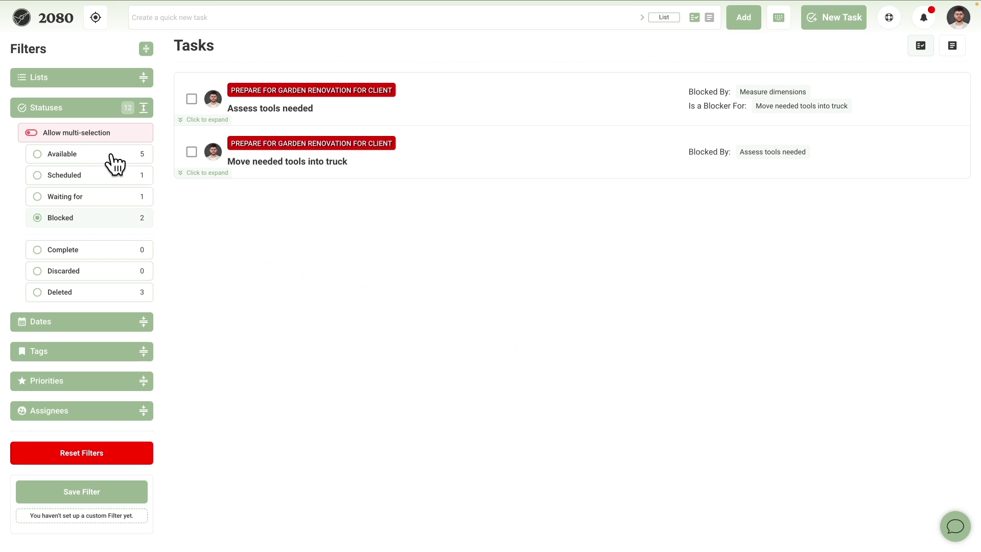
Filter by Waiting for, review assignees Amazon and Me, then switch to Scheduled.
click(103, 200)
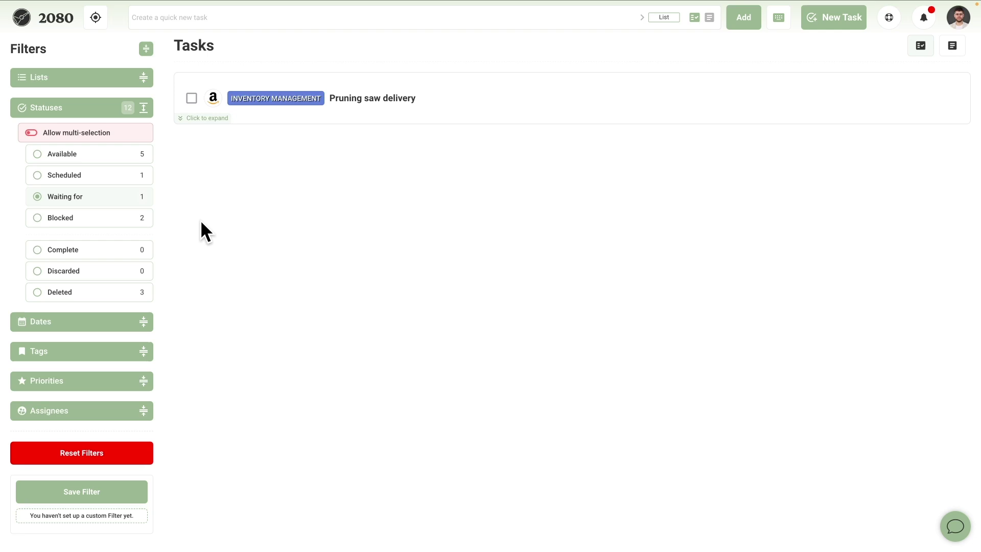
click(143, 411)
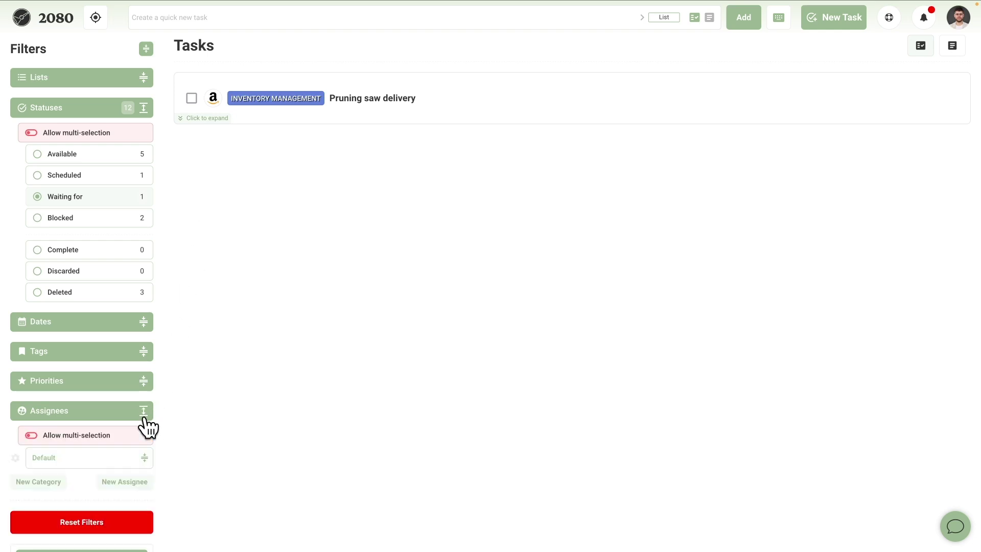
click(142, 457)
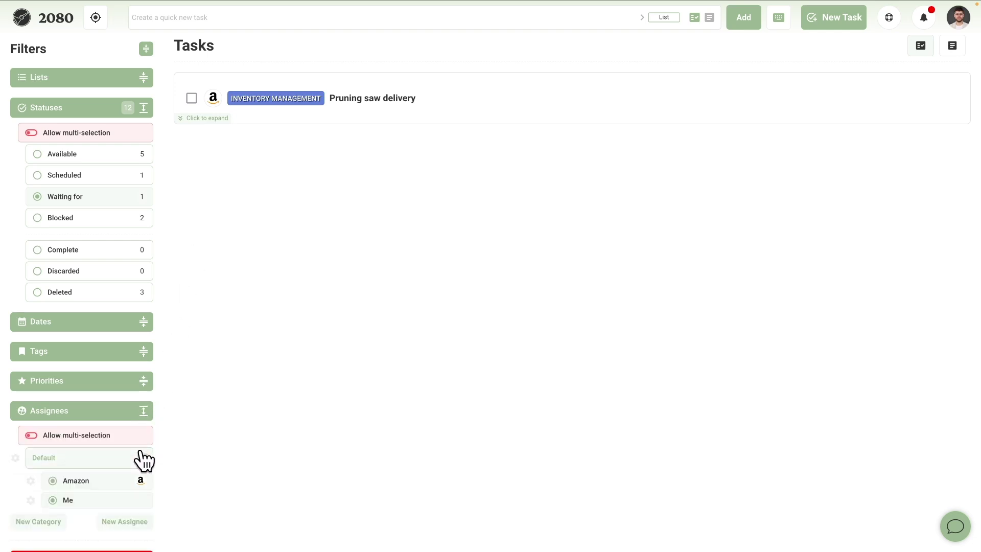
click(144, 411)
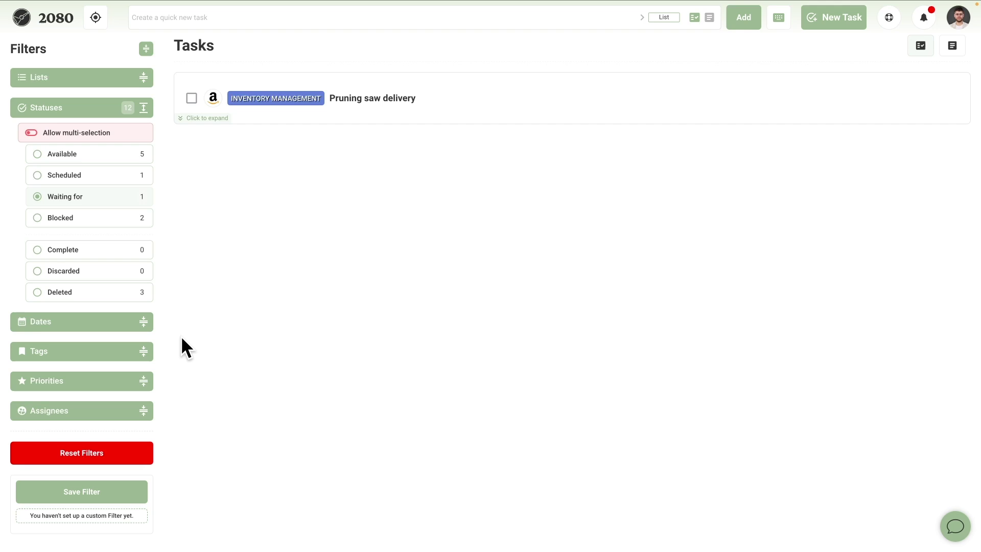
click(122, 175)
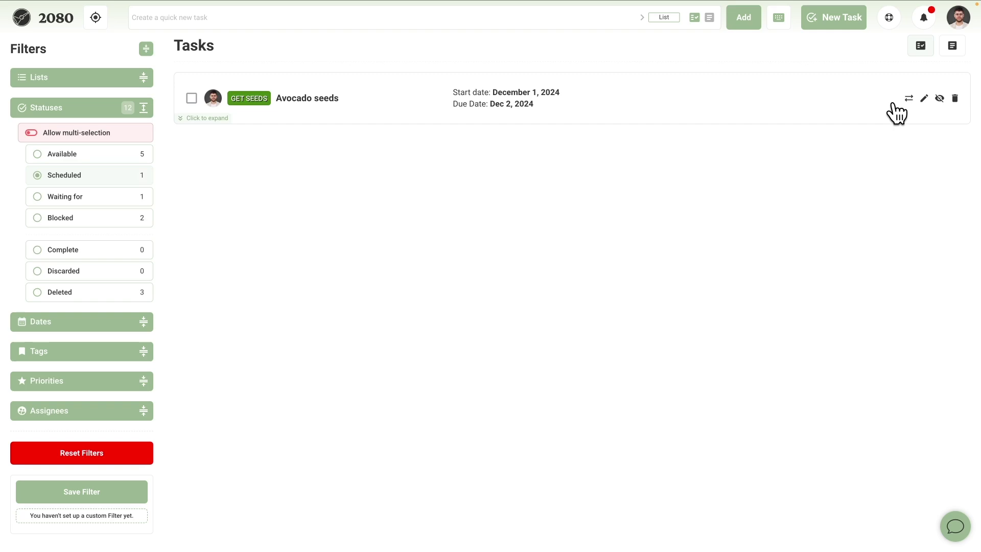
Review Avocado seeds, then try Start Date filters Next 7 Days and After 7 Days before clearing.
click(925, 96)
click(414, 400)
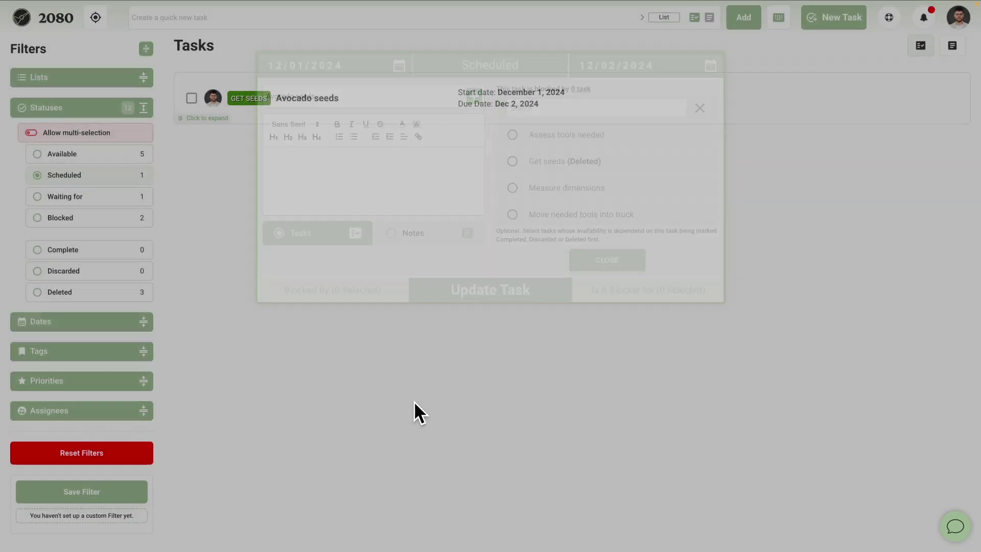
click(144, 321)
scroll(148, 333, down, 3)
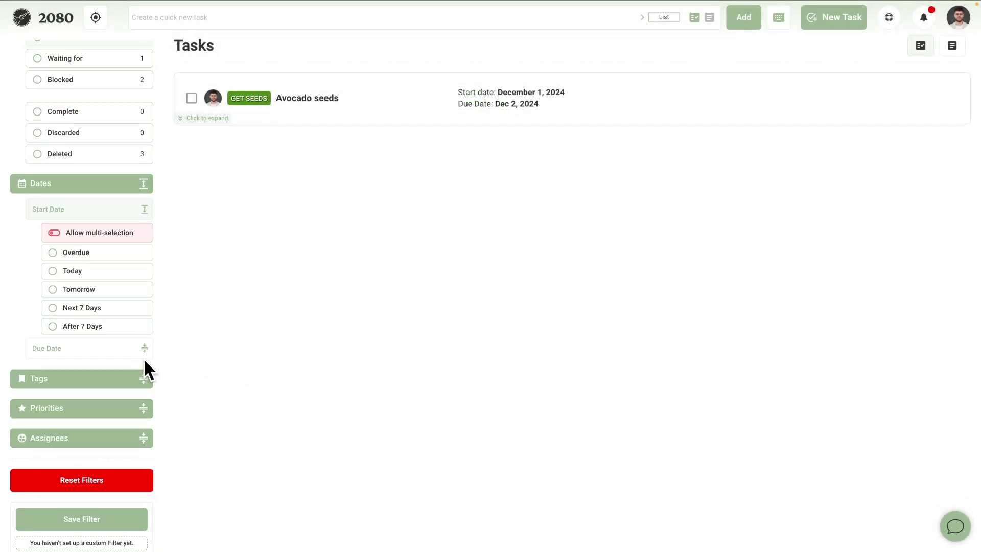
click(144, 349)
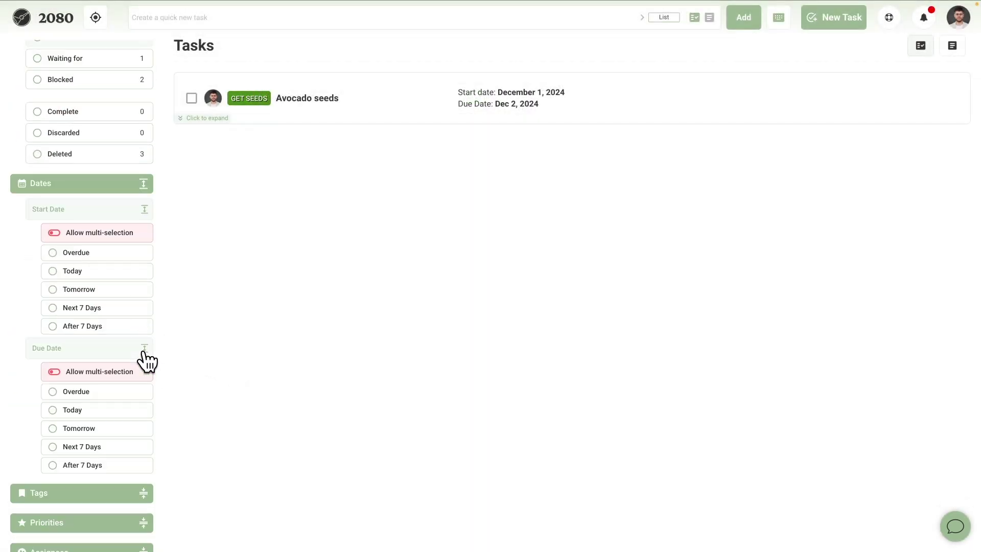
click(93, 308)
click(91, 327)
click(92, 308)
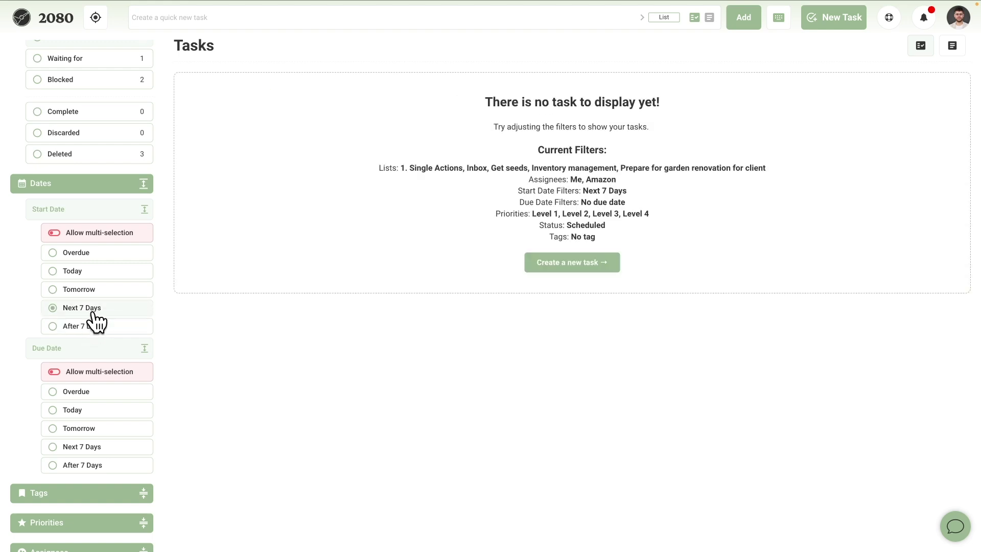
click(93, 327)
click(92, 327)
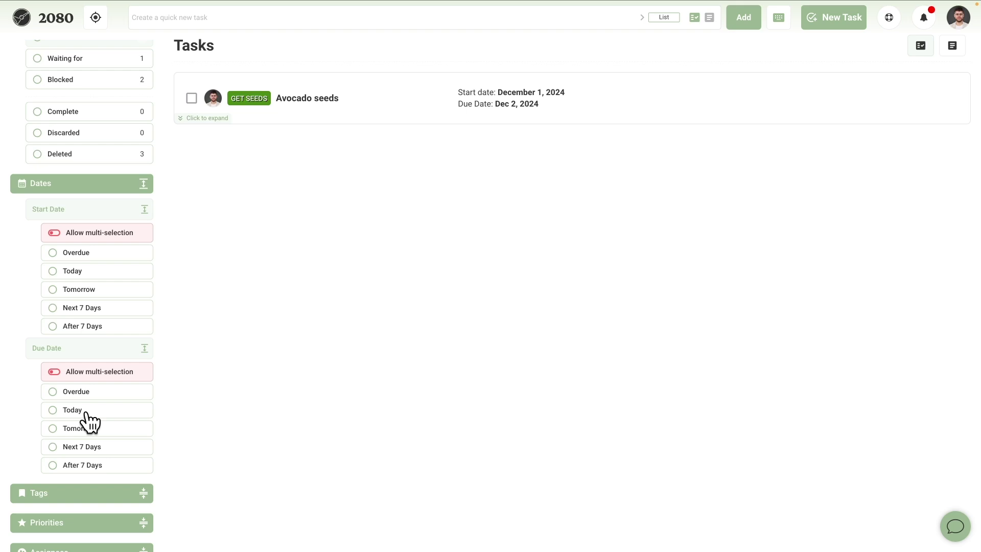
Return to Available tasks and review the YouTube subscribe task.
scroll(145, 312, up, 3)
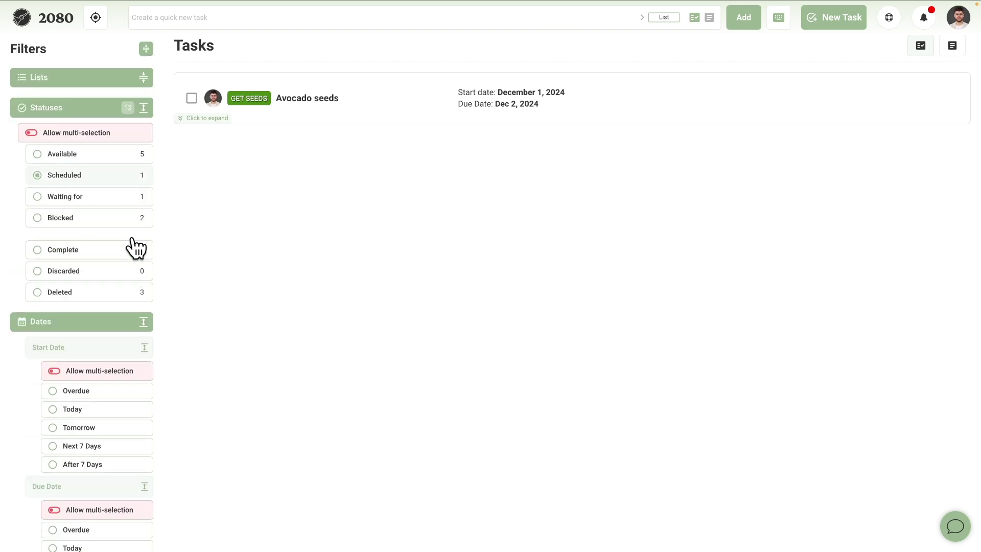
click(132, 164)
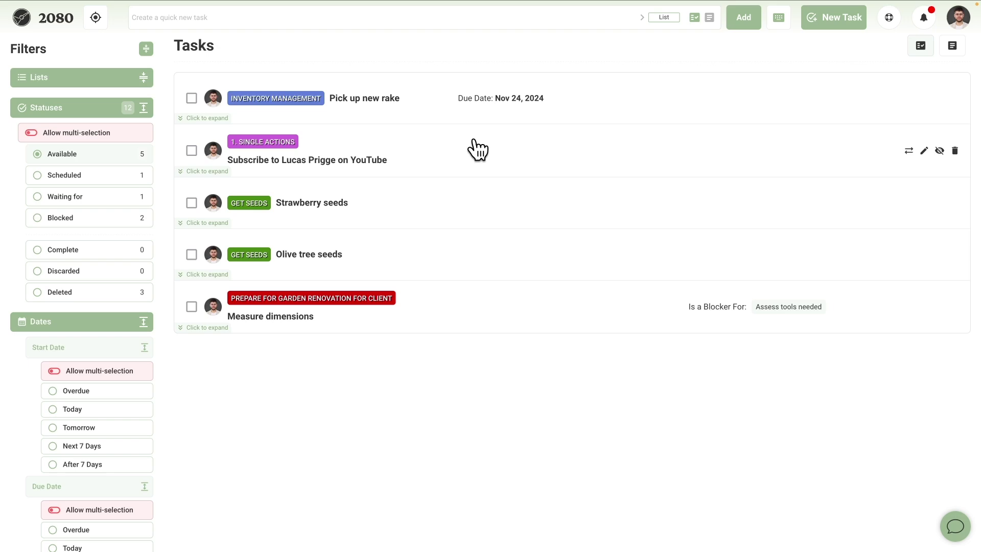
click(924, 151)
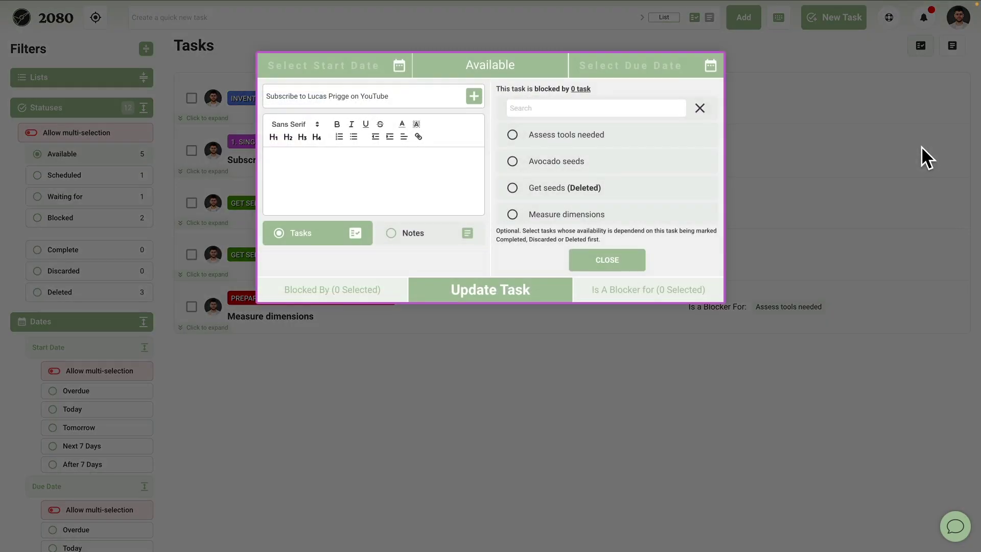
click(615, 403)
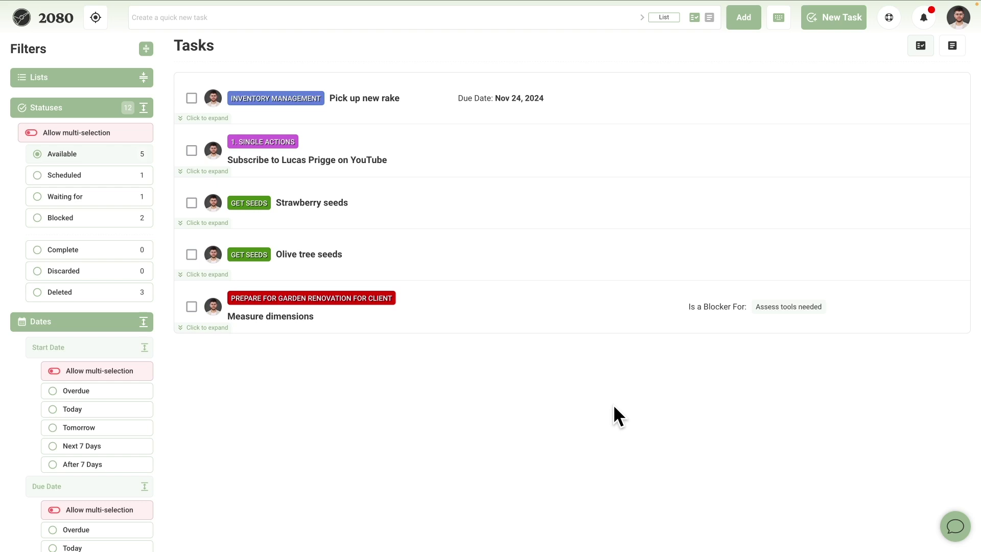
Try Due Date filters Today, Tomorrow and After 7 Days, then clear them.
scroll(114, 407, down, 3)
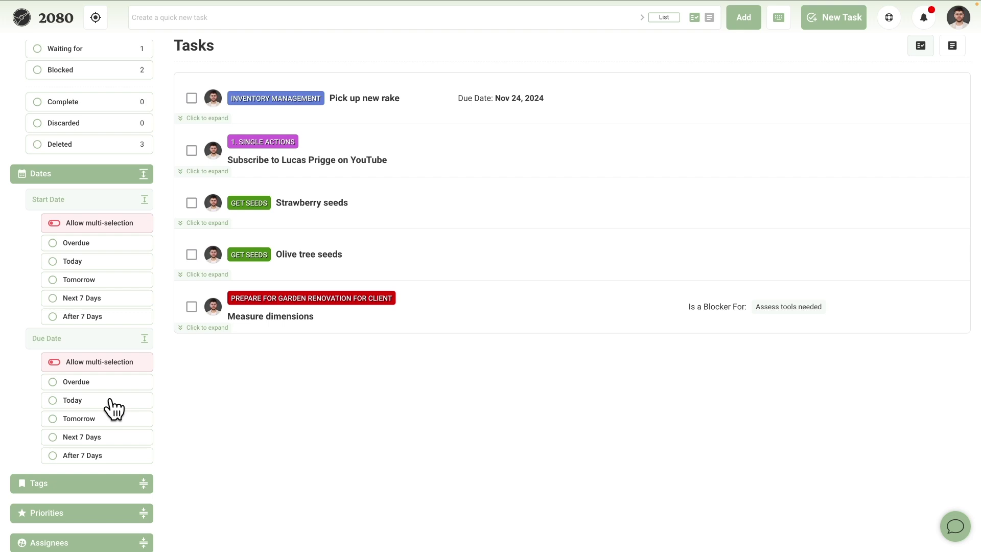
click(109, 400)
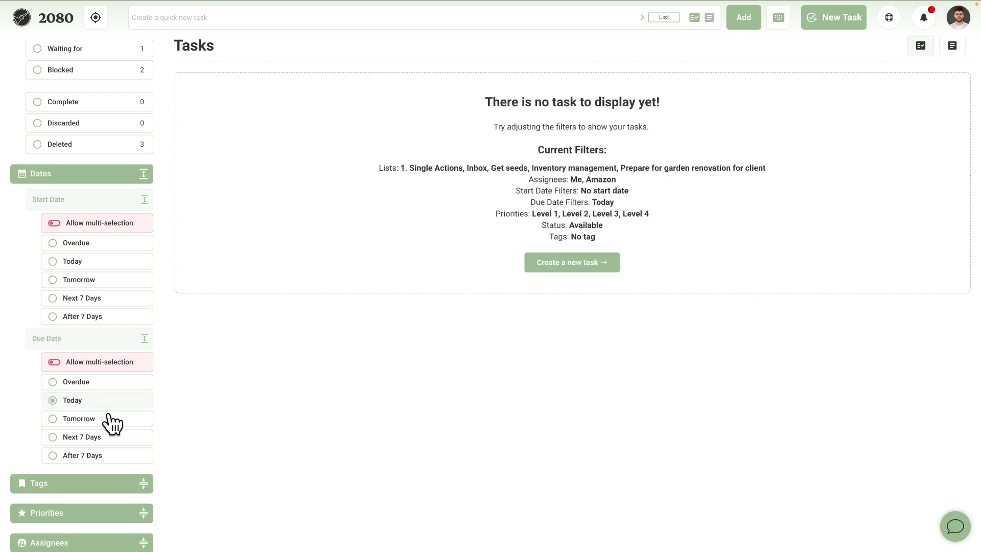
click(109, 419)
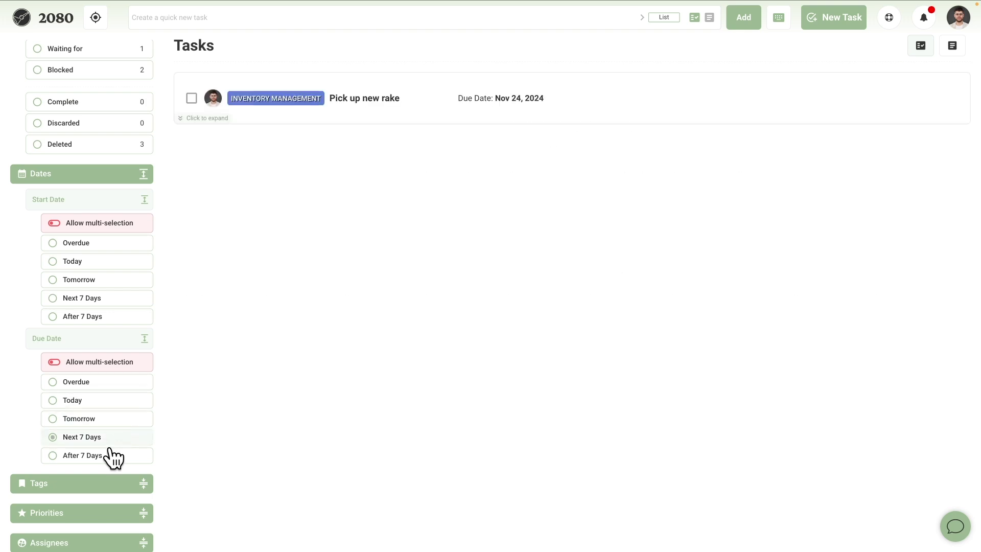
click(109, 456)
click(107, 420)
click(72, 418)
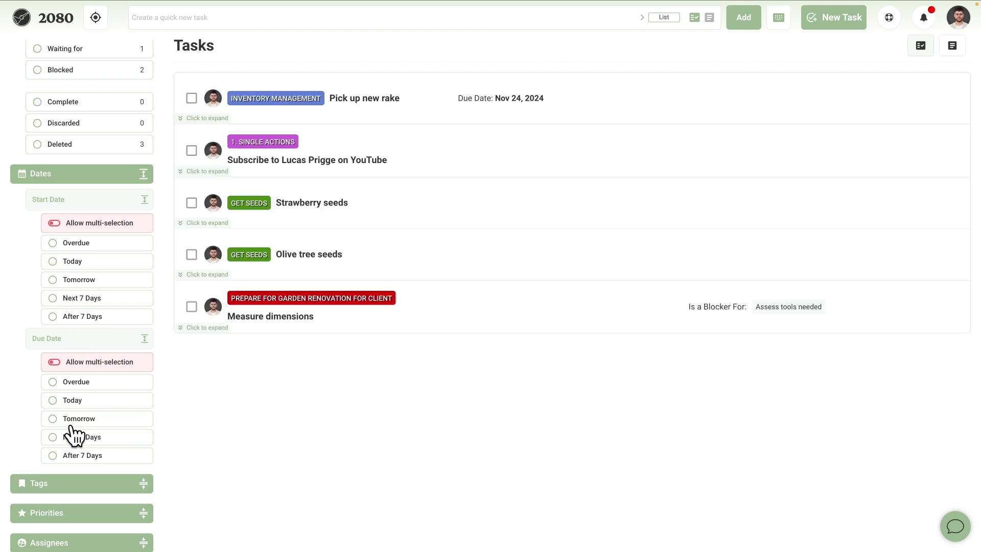
Step through Start Date filters Overdue, Today and Tomorrow.
click(86, 245)
click(86, 261)
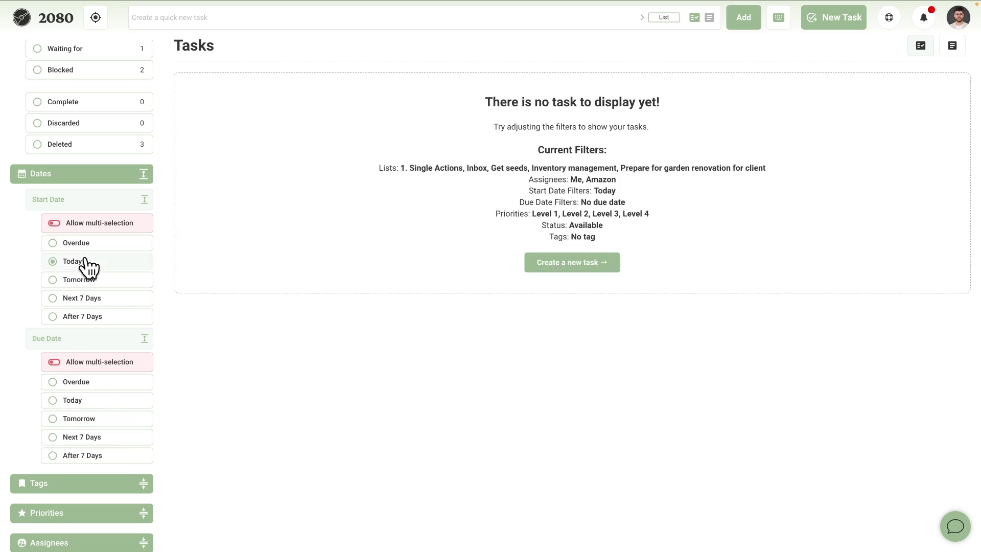
click(83, 281)
Toggle the Start Date Next 7 Days and After 7 Days options to clear date filtering.
click(83, 301)
click(82, 317)
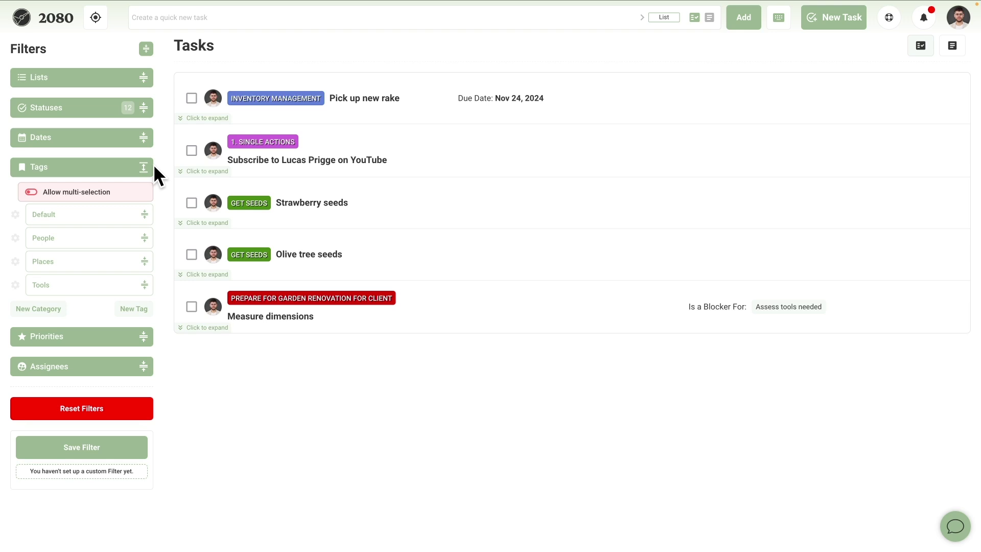
Expand the Places, People and Tools tag categories and the Priorities filter.
click(145, 261)
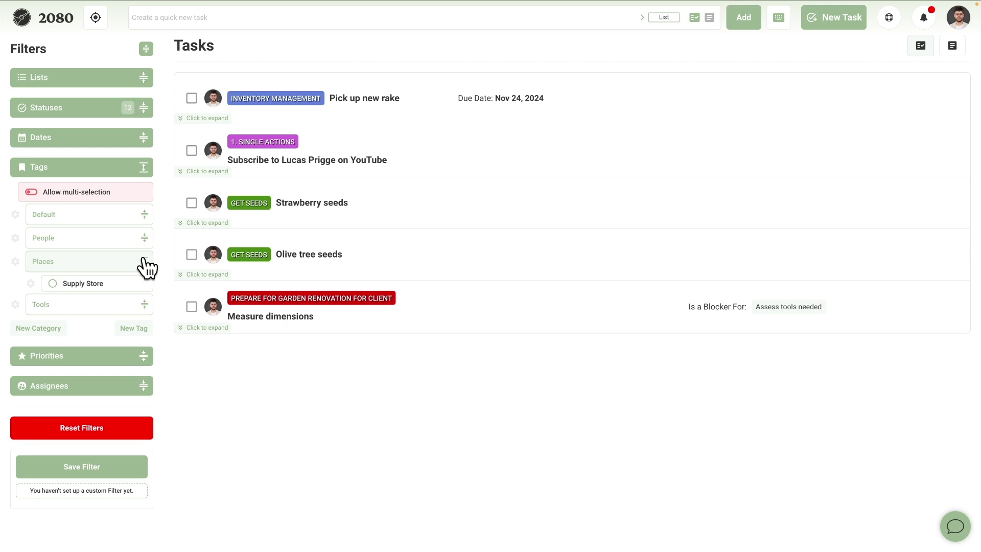
click(144, 238)
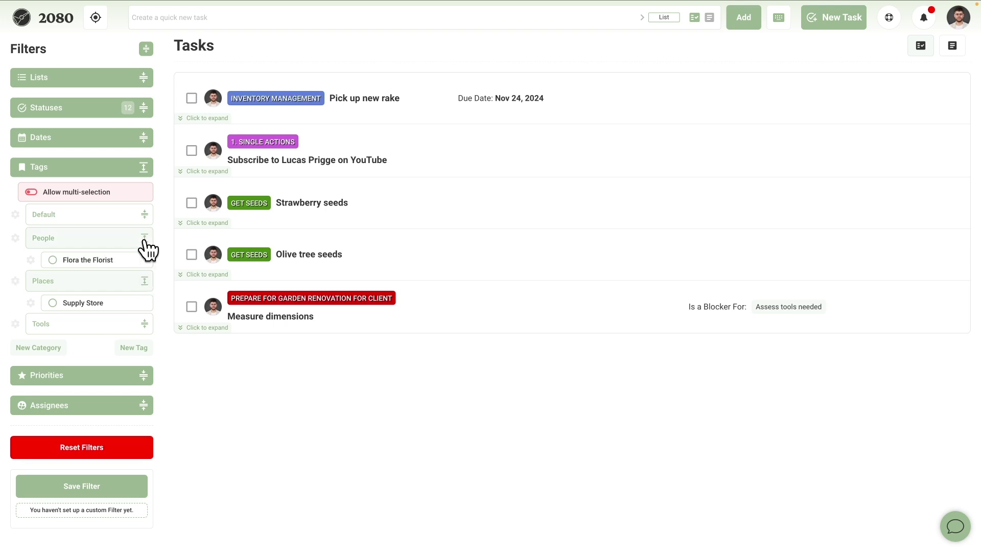
click(145, 324)
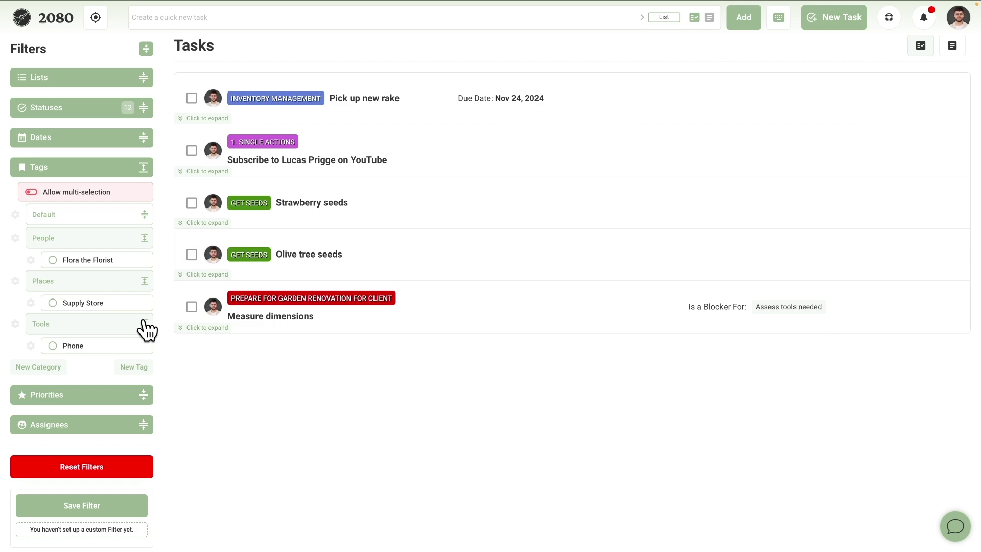
click(142, 395)
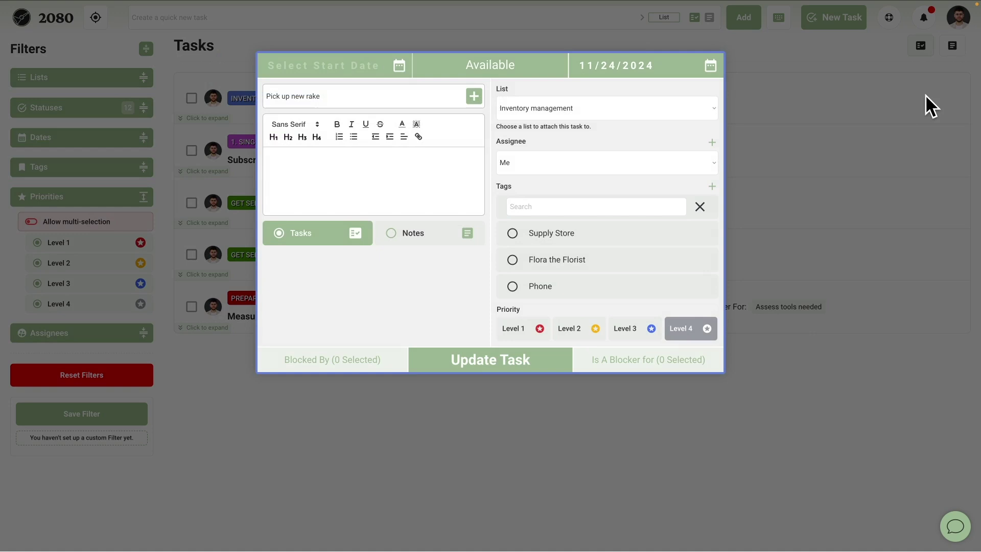
Give Pick up new rake Level 1 priority and the Supply Store tag.
click(524, 335)
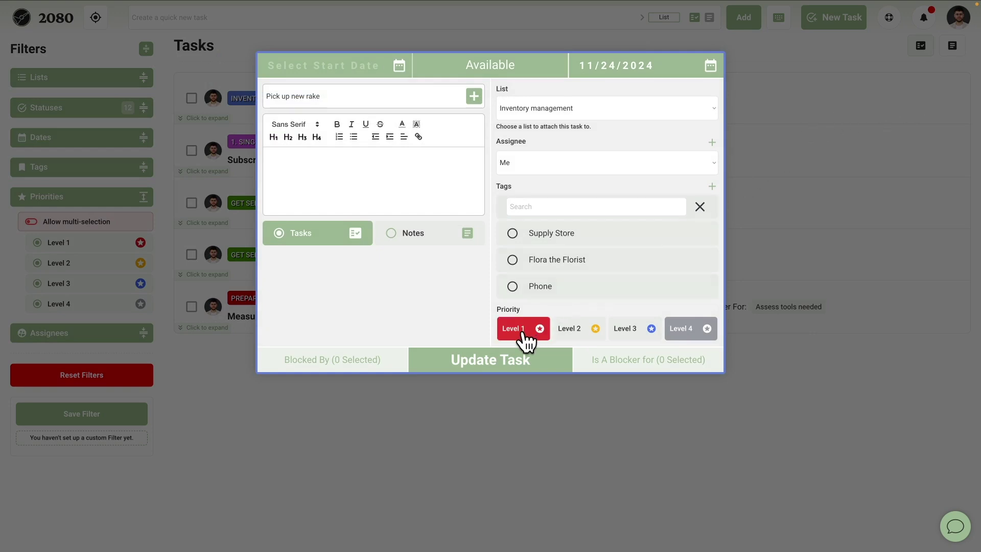
click(552, 250)
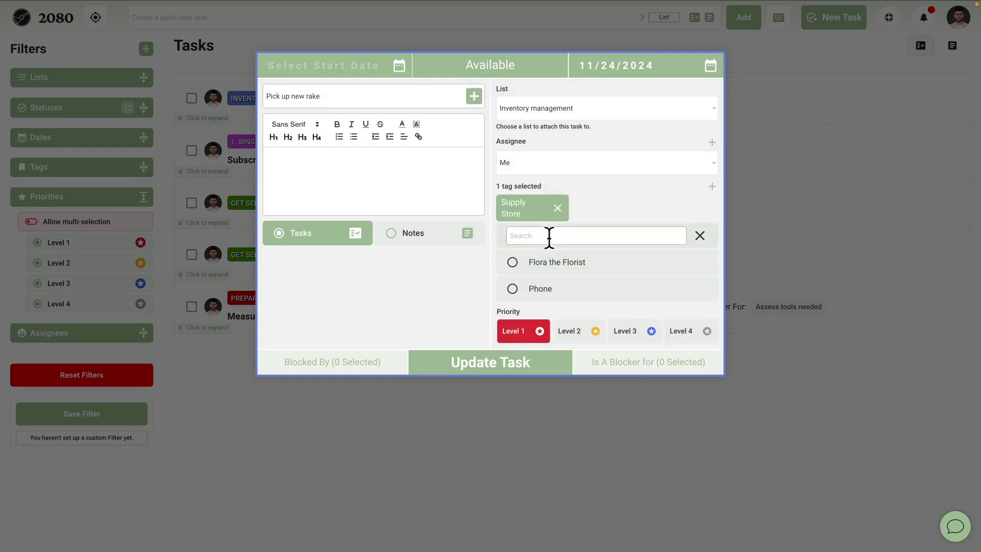
click(495, 363)
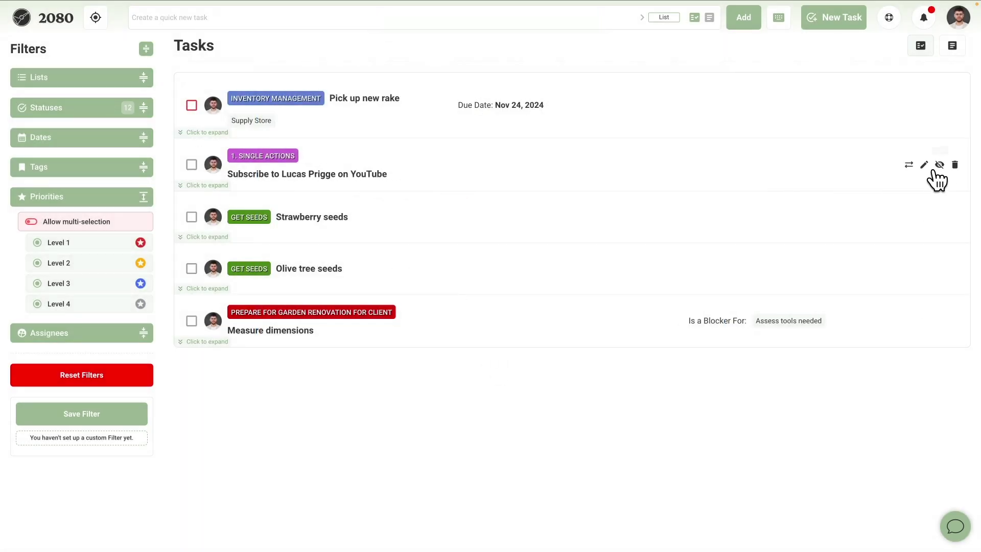
Give the YouTube subscription task Level 1 priority and the Phone tag.
click(924, 166)
click(520, 331)
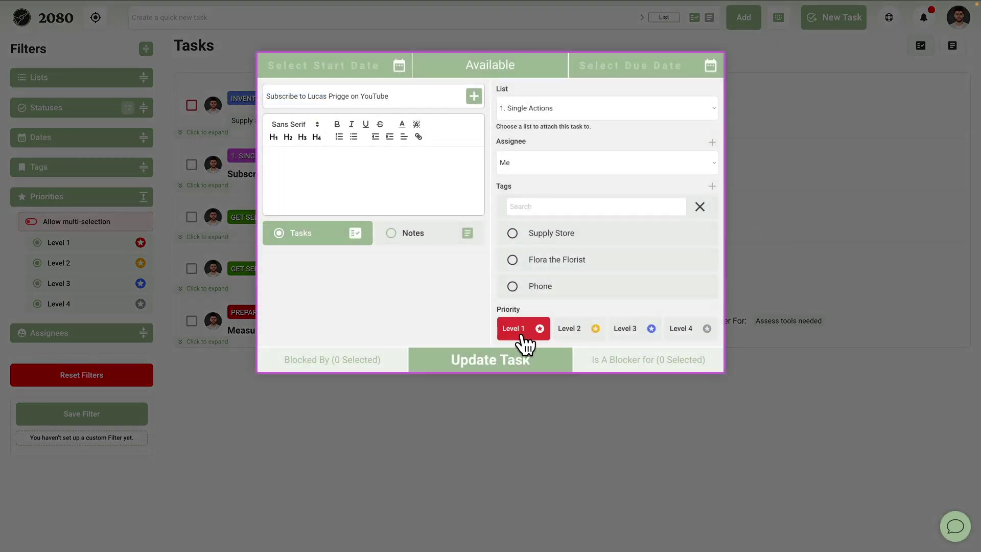
click(544, 282)
click(517, 361)
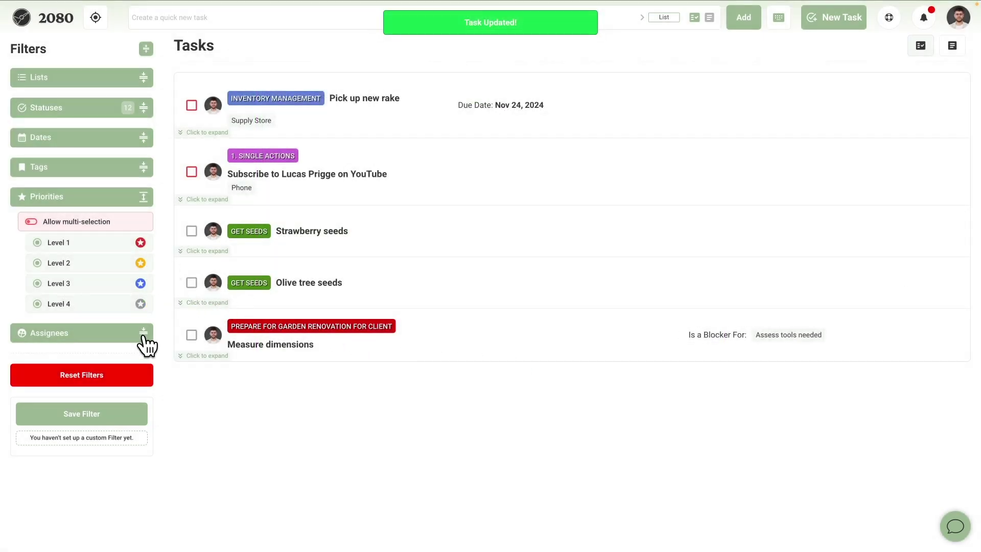
click(144, 335)
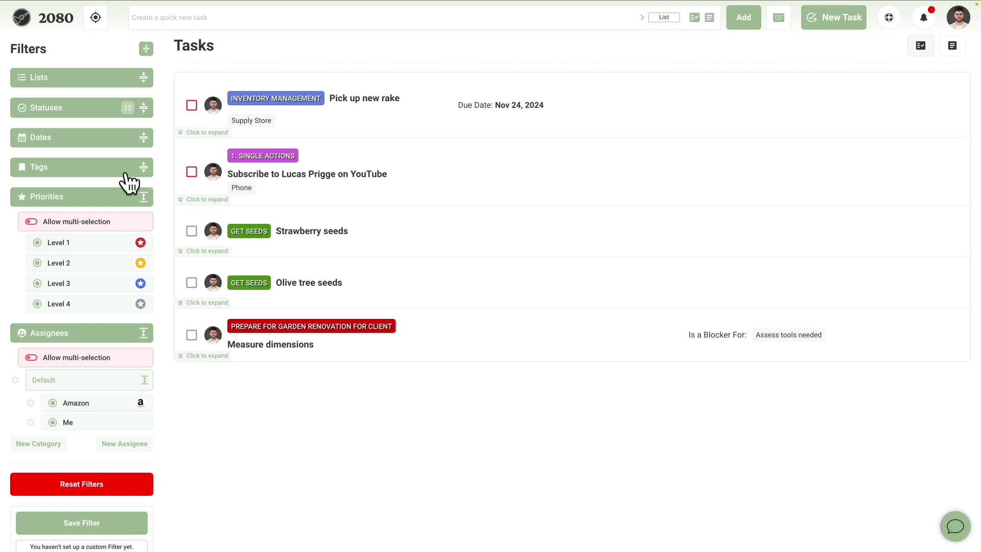
Filter Statuses to Waiting for, then allow multi-selection and add Available, Scheduled and Blocked.
click(144, 109)
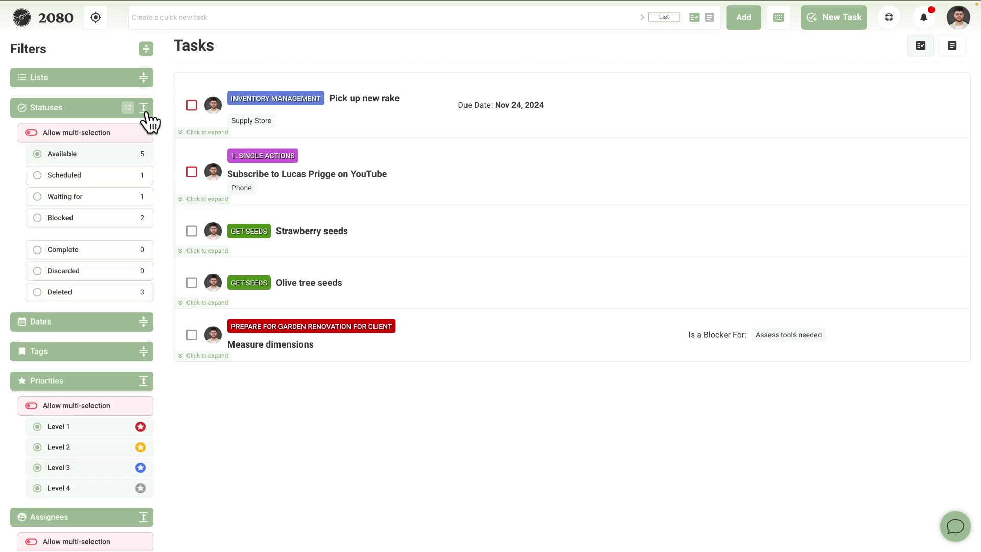
click(75, 199)
scroll(92, 393, down, 3)
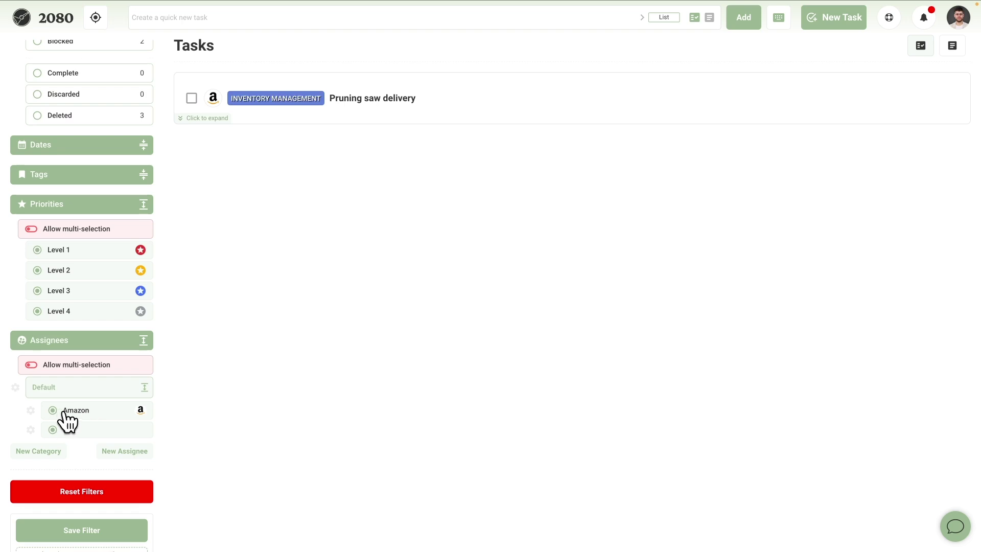
scroll(67, 421, up, 3)
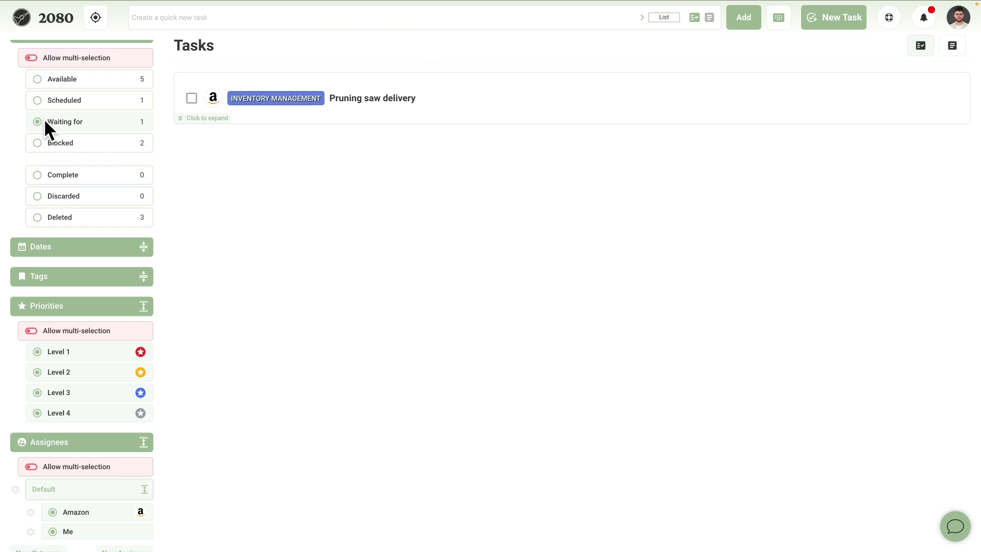
click(54, 62)
click(56, 77)
click(44, 100)
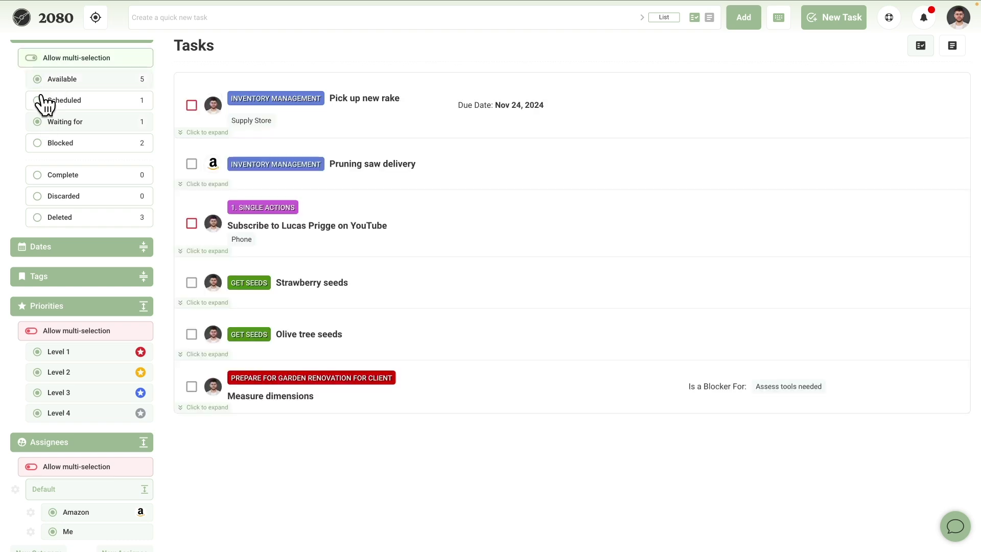
click(51, 144)
scroll(132, 157, up, 3)
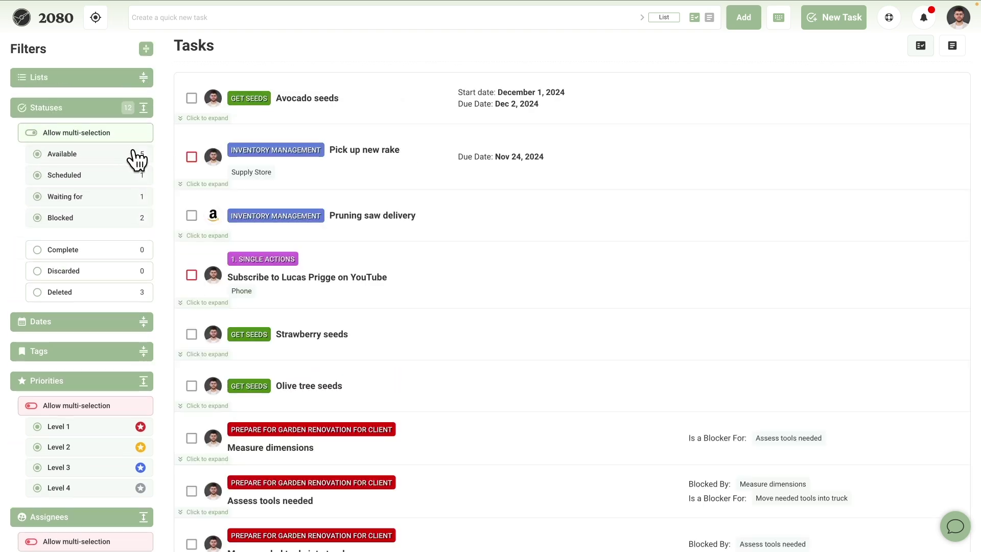
scroll(247, 186, down, 1)
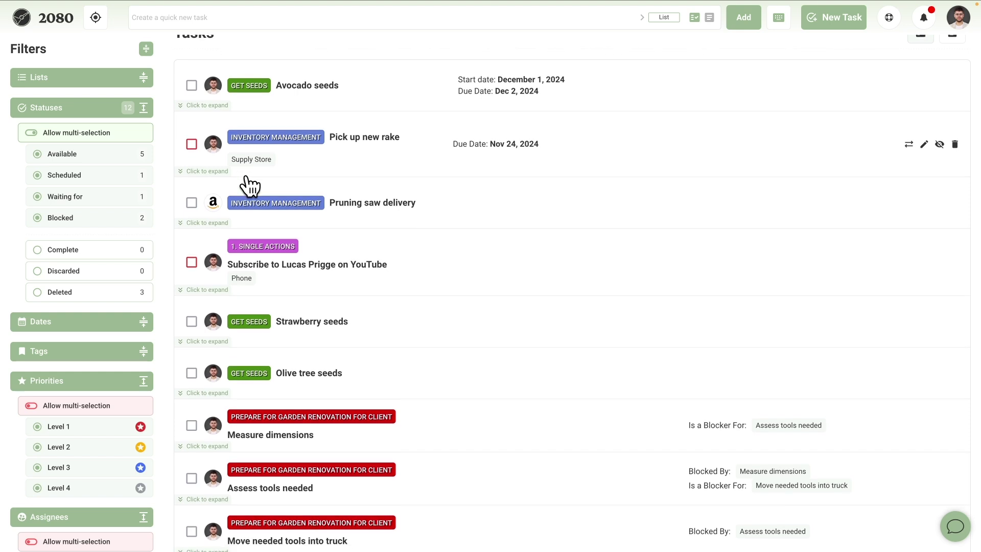
Mark Pruning saw delivery complete and filter the list to Complete status only.
click(195, 202)
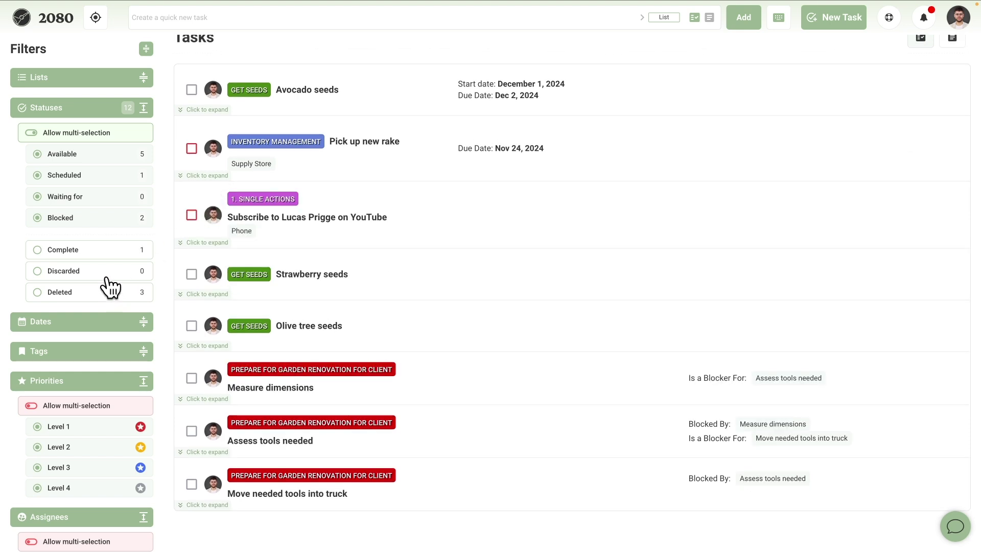
click(105, 249)
click(32, 133)
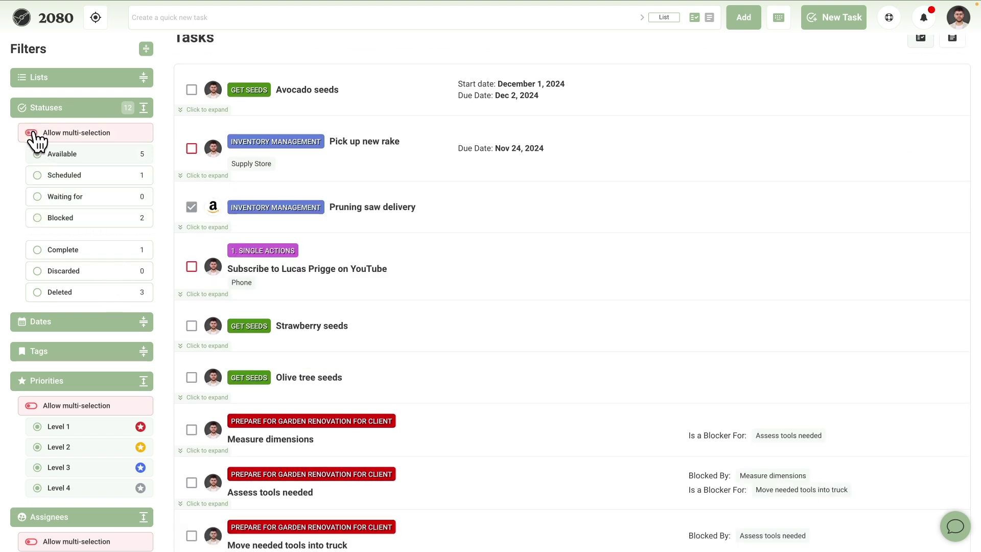
click(62, 250)
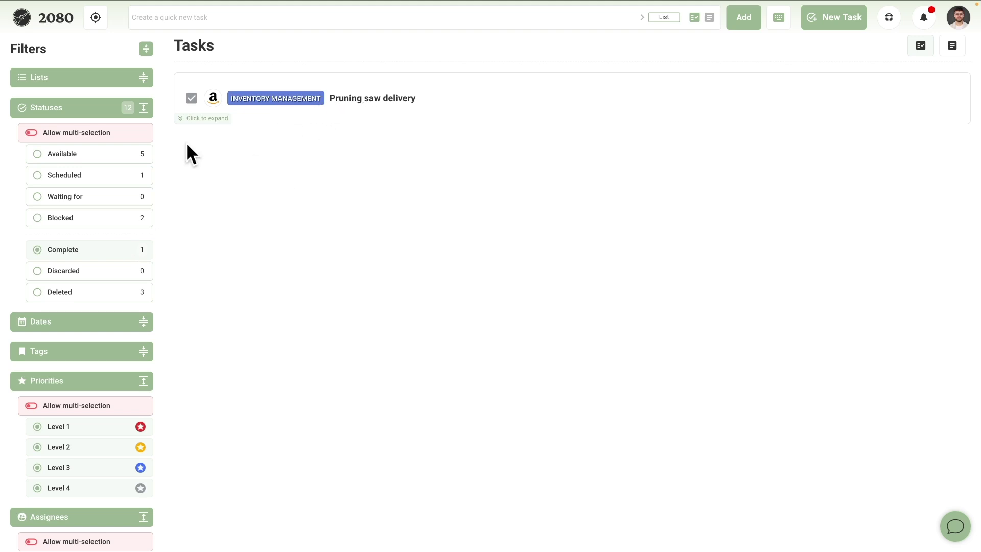
Show Available tasks and include the Inbox, Get seeds, Inventory management and 1. Single Actions lists.
click(143, 78)
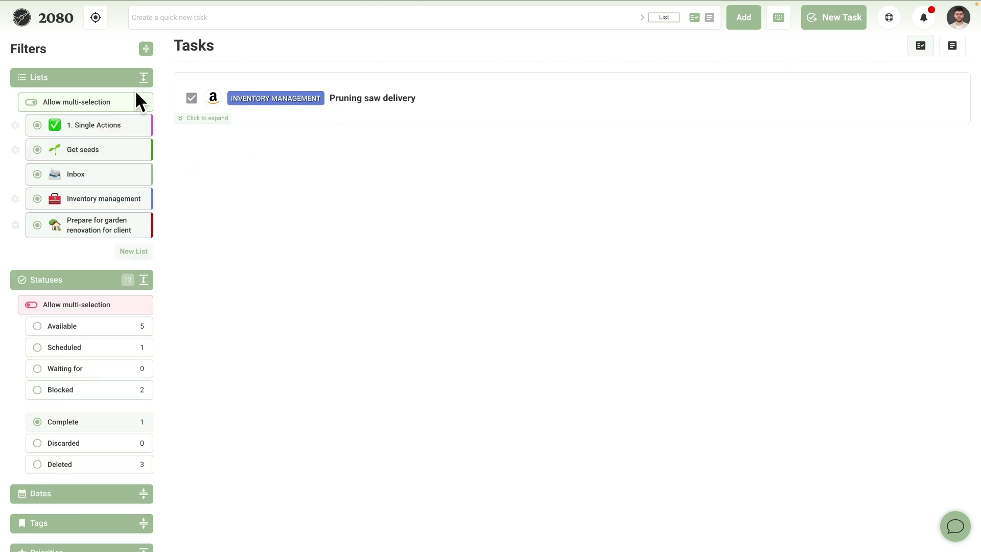
click(77, 326)
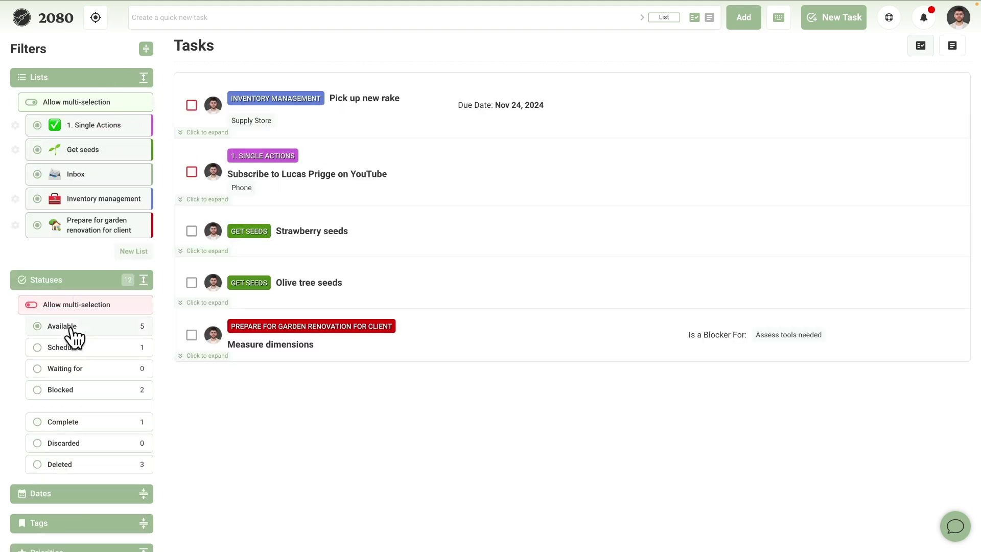
click(30, 102)
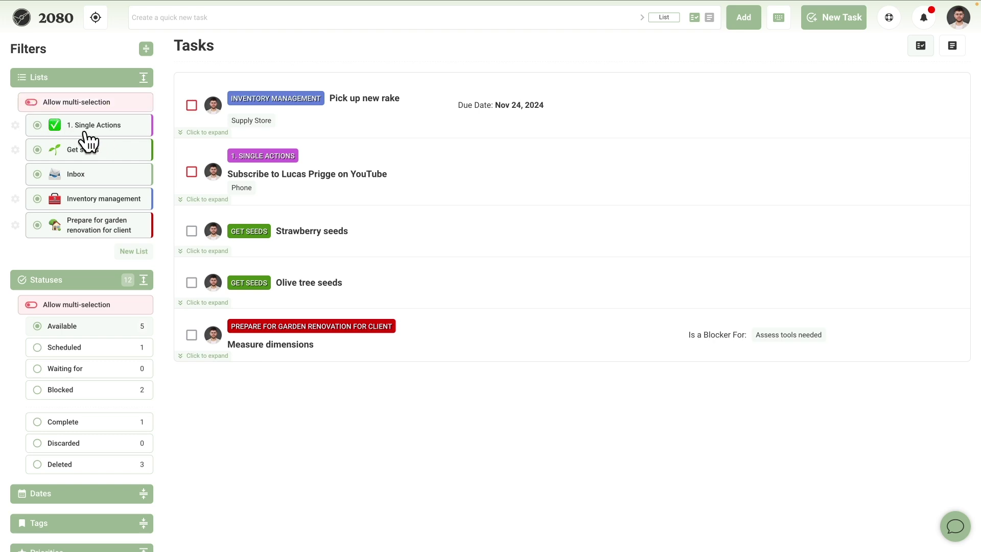
click(86, 131)
click(90, 159)
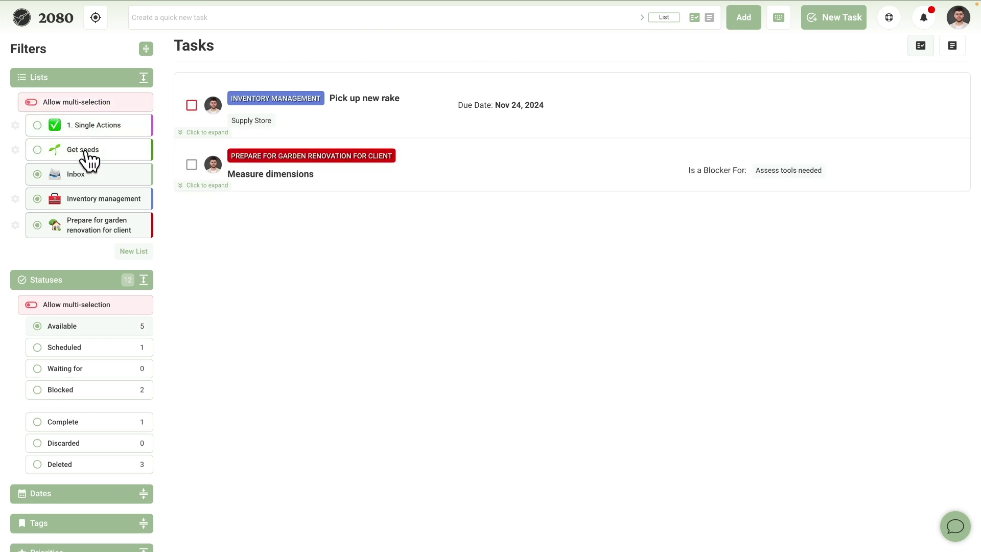
click(86, 199)
click(31, 102)
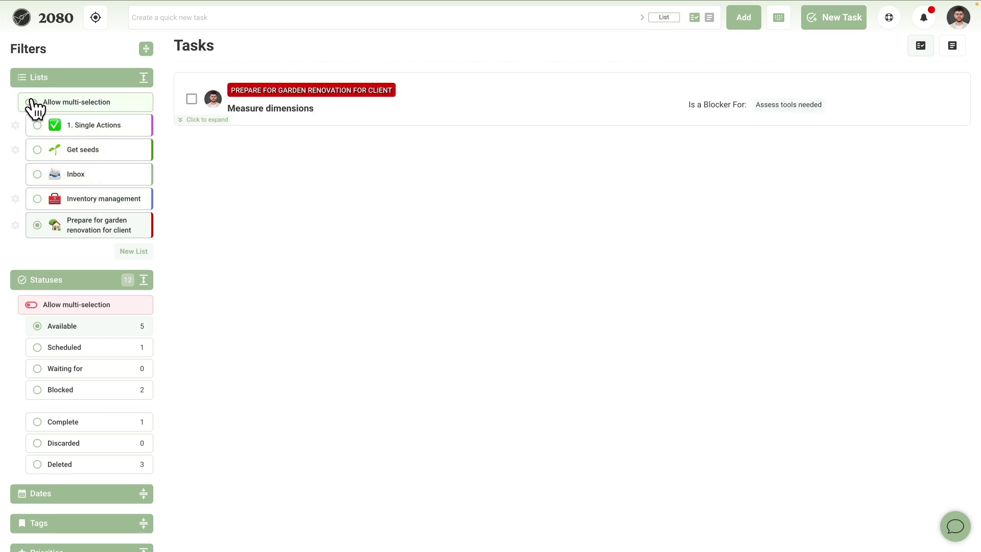
drag(88, 202, 89, 180)
click(88, 179)
click(91, 153)
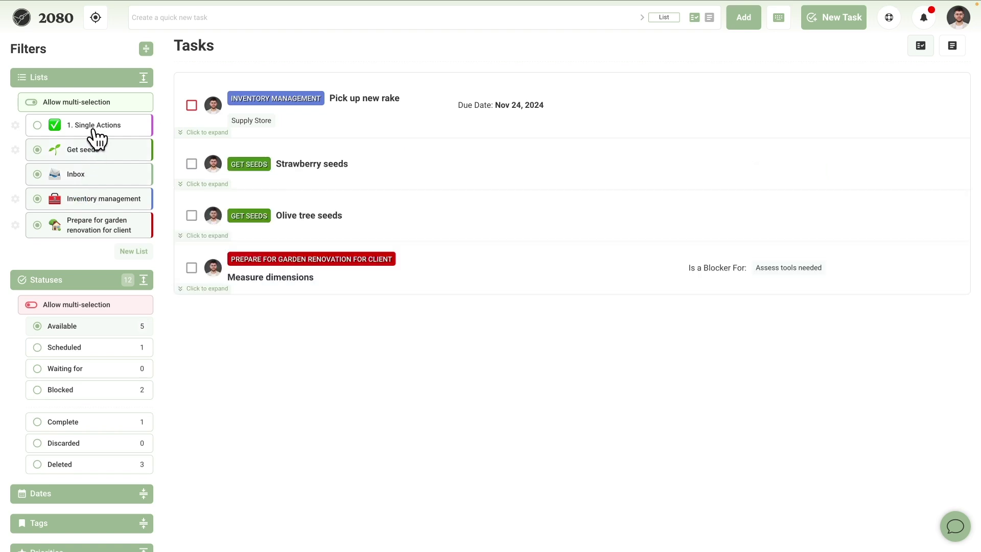
click(95, 134)
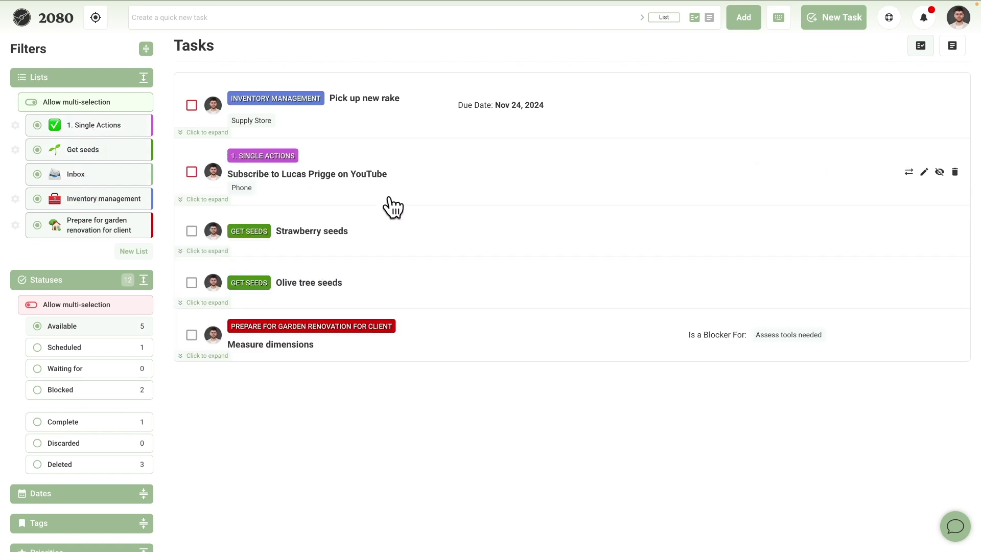
Expand the Dates and Tags filter sections.
scroll(77, 268, down, 4)
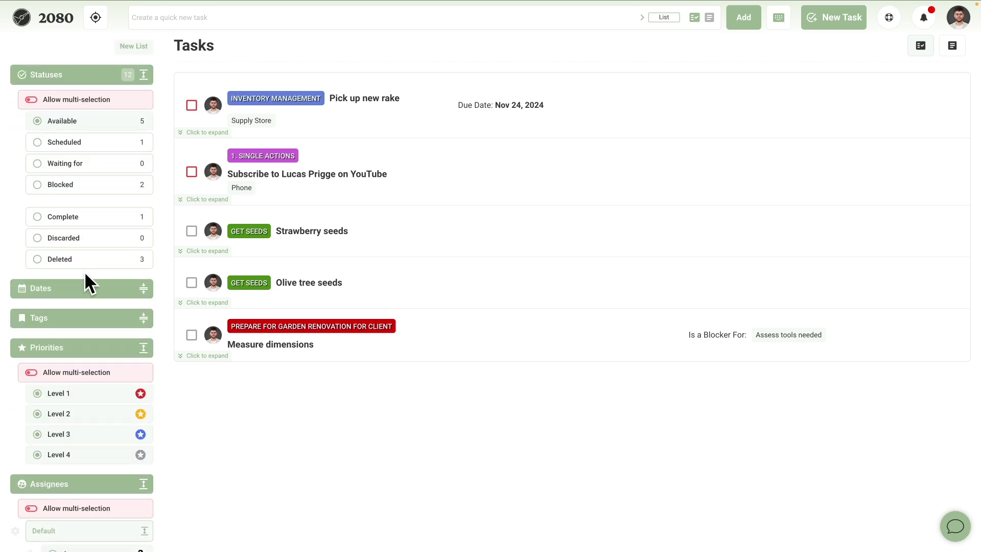
click(144, 288)
scroll(144, 306, down, 3)
click(144, 438)
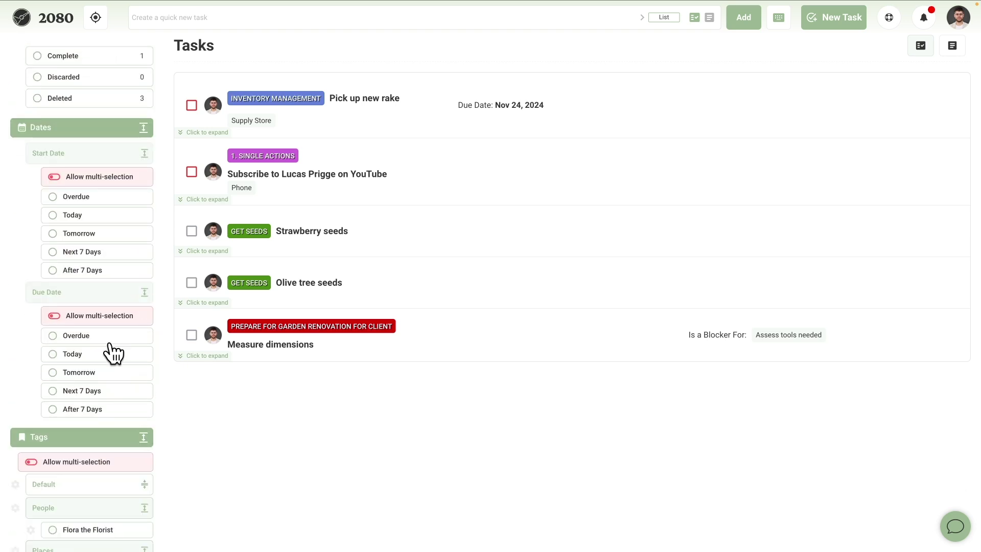
scroll(106, 306, down, 9)
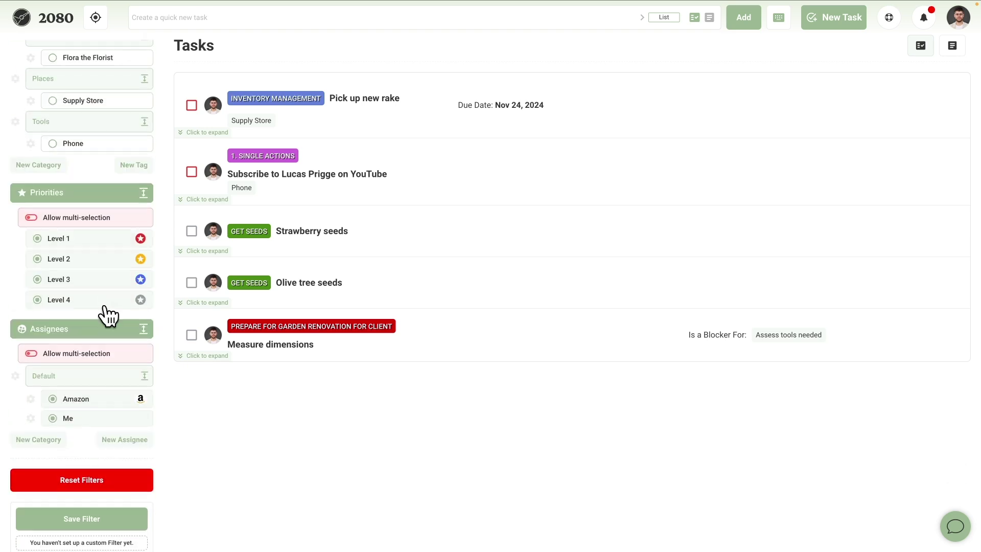
scroll(104, 309, up, 15)
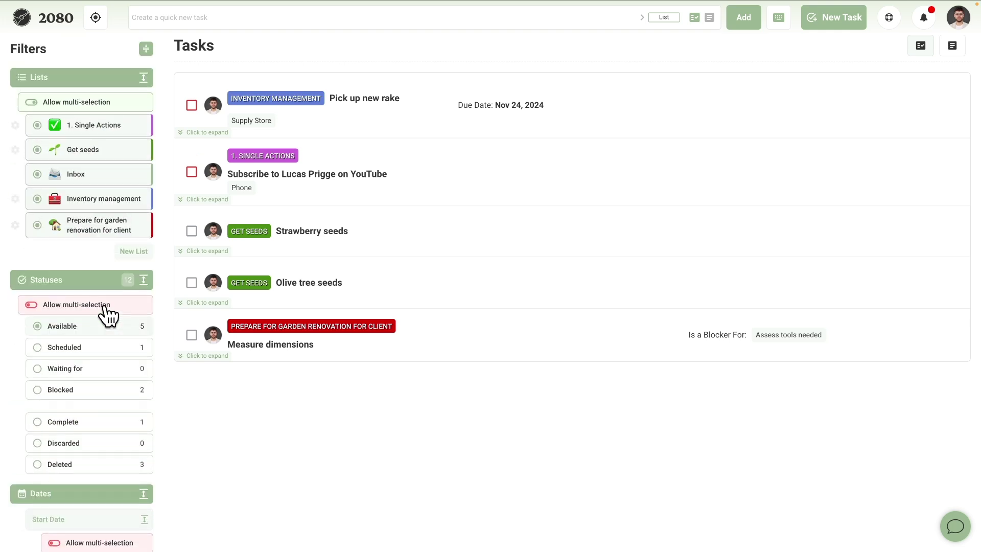
Allow multiple statuses and add Scheduled, Waiting for, Blocked, Complete and Deleted.
click(41, 306)
click(68, 351)
click(69, 366)
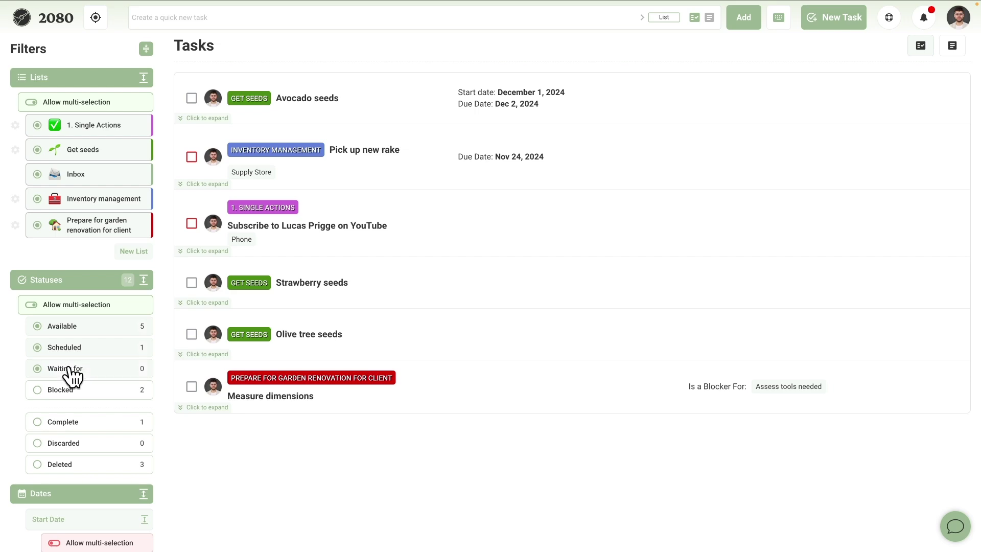
click(88, 390)
click(85, 426)
click(89, 466)
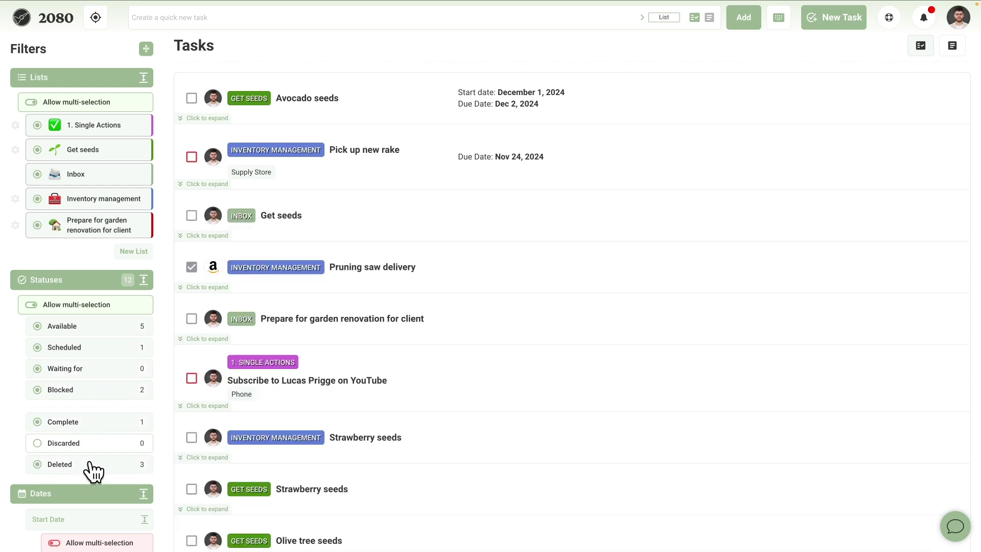
Switch to Focus Mode and mark Measure dimensions as complete.
click(100, 22)
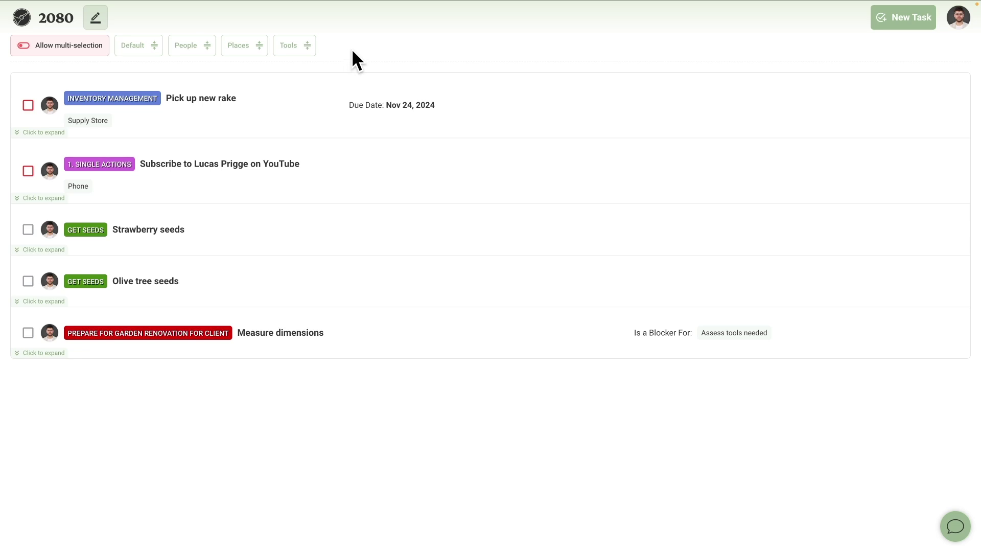
click(96, 19)
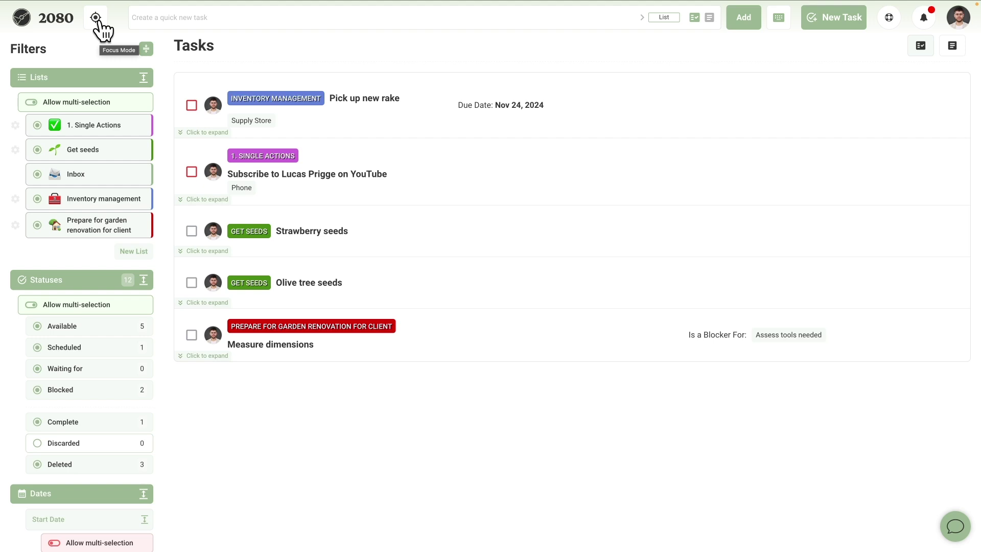
click(96, 20)
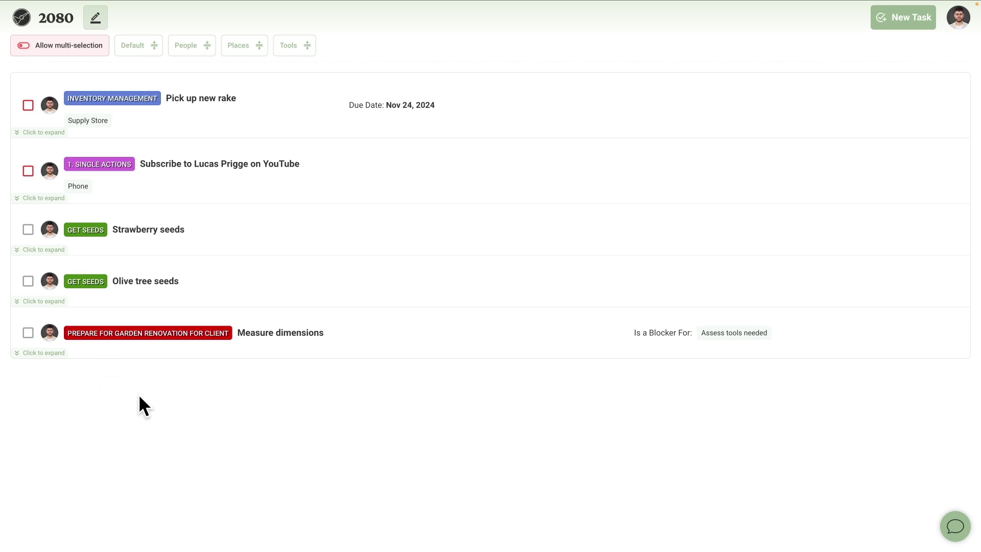
click(28, 332)
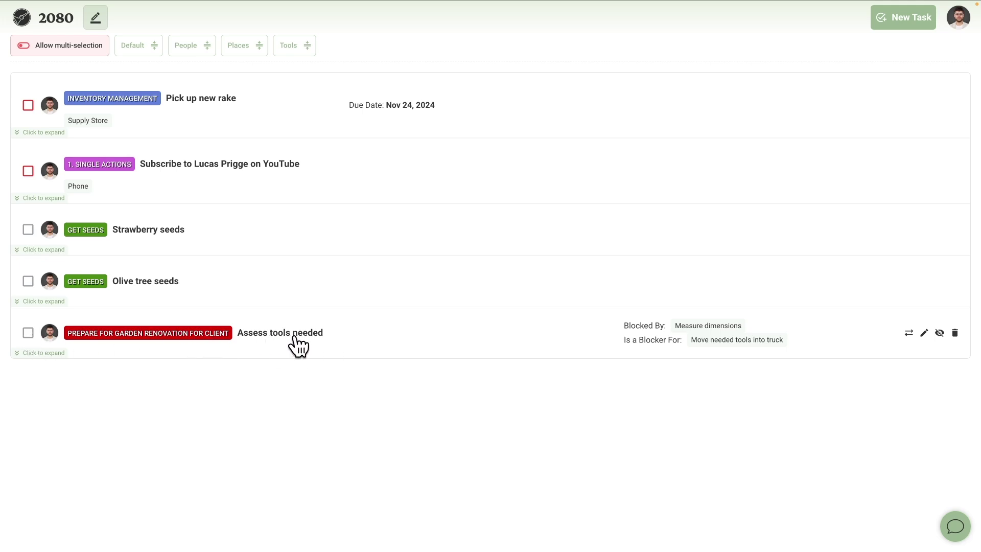
Review Assess tools needed's Blocked By and Is A Blocker For links, then return to Normal Mode.
click(923, 332)
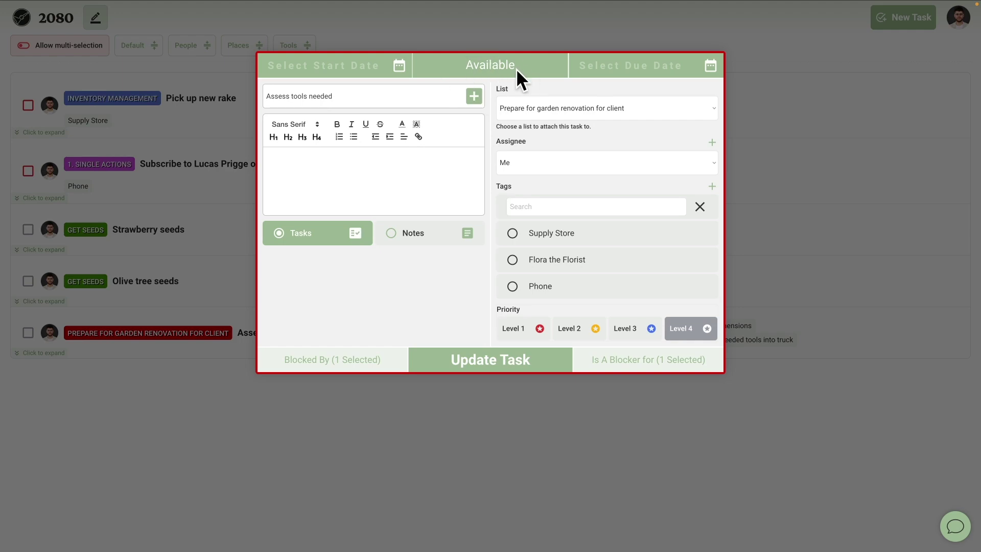
click(345, 362)
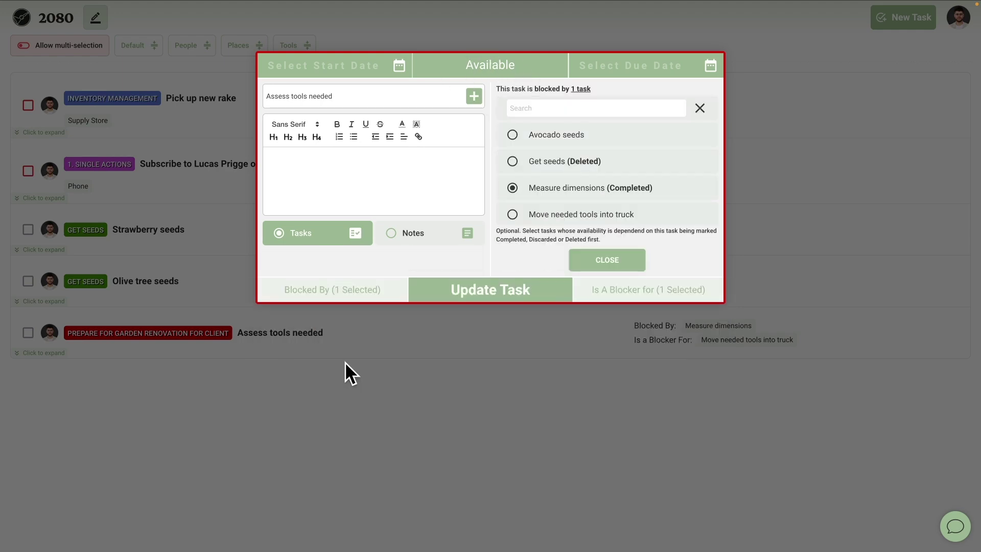
click(648, 297)
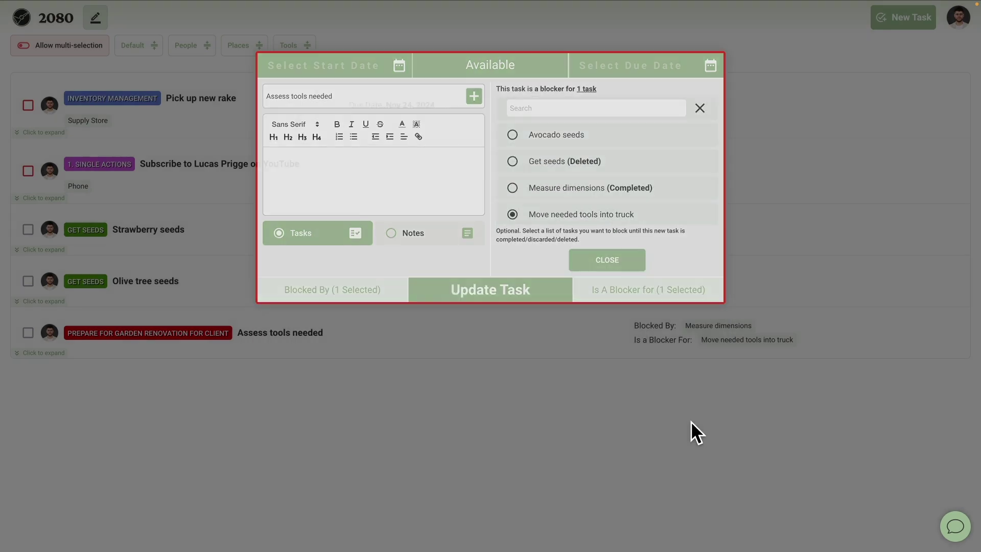
click(690, 420)
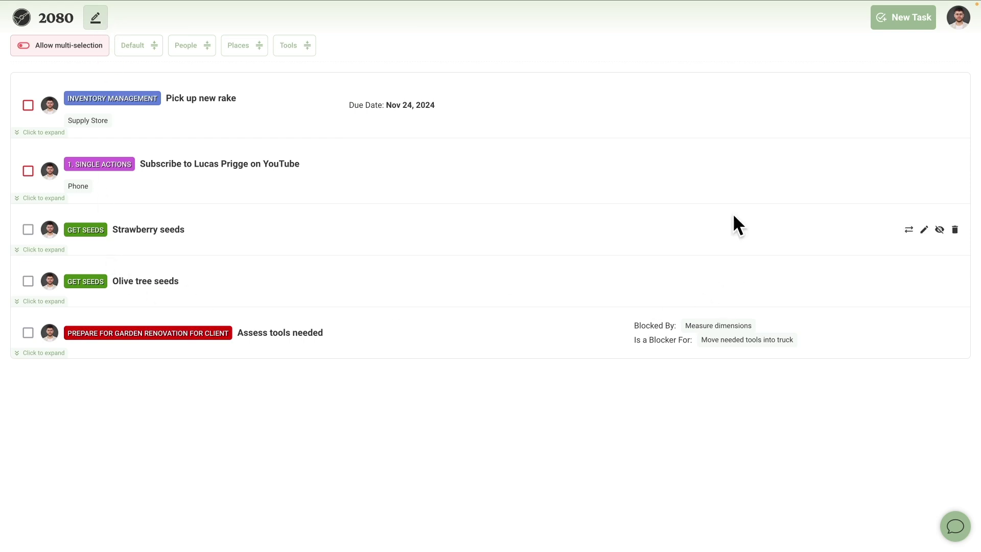
click(98, 23)
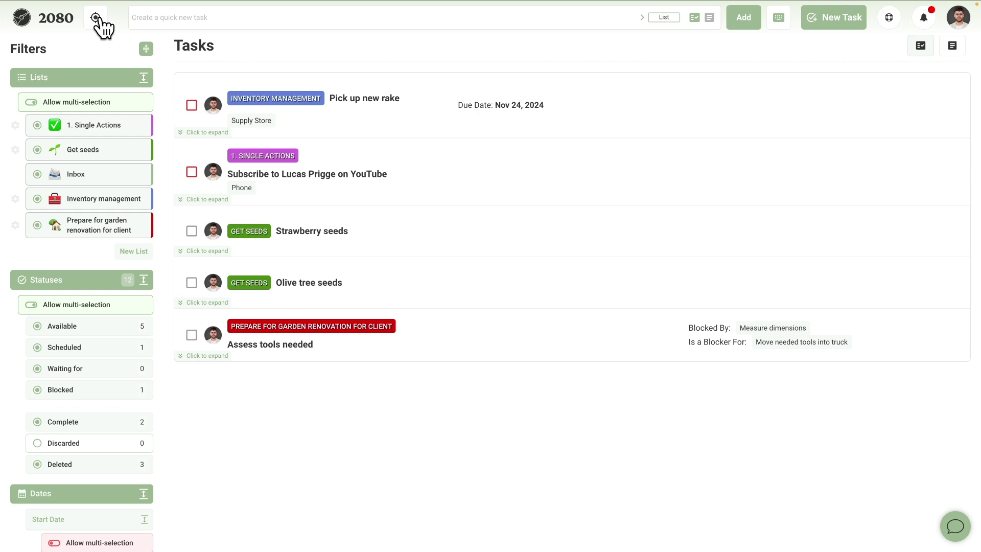
Preview the Places tag options in Focus Mode, then go back to Normal Mode.
click(97, 21)
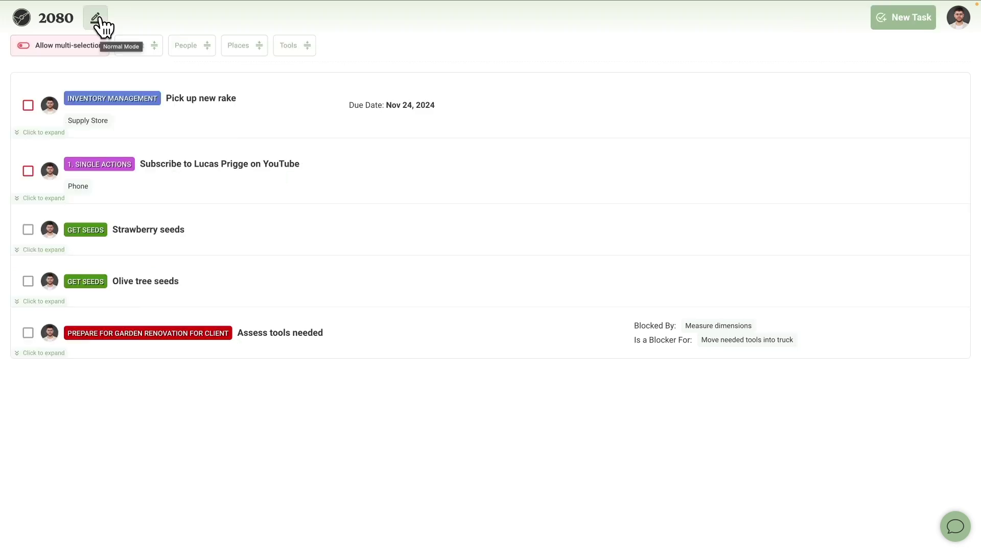
click(238, 51)
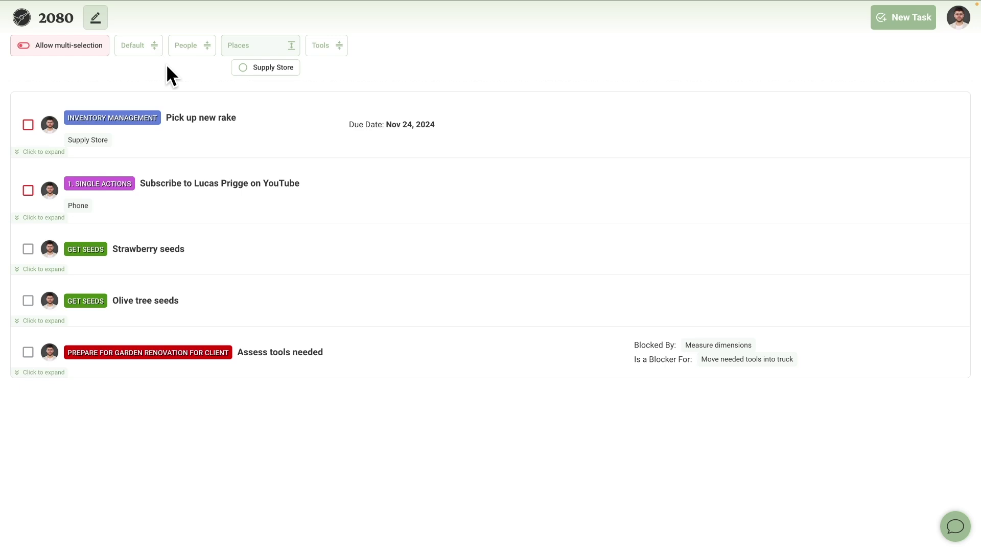
click(96, 19)
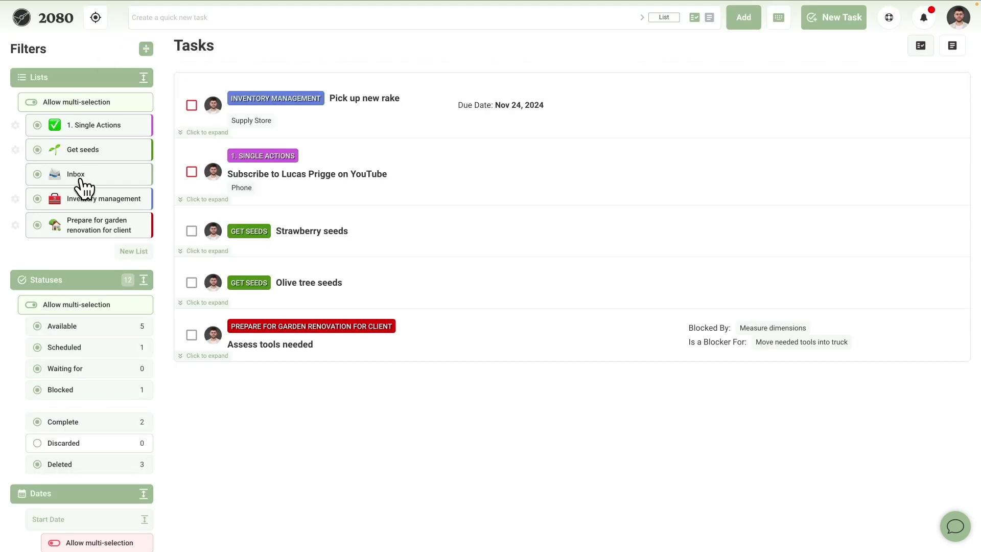
scroll(81, 180, down, 20)
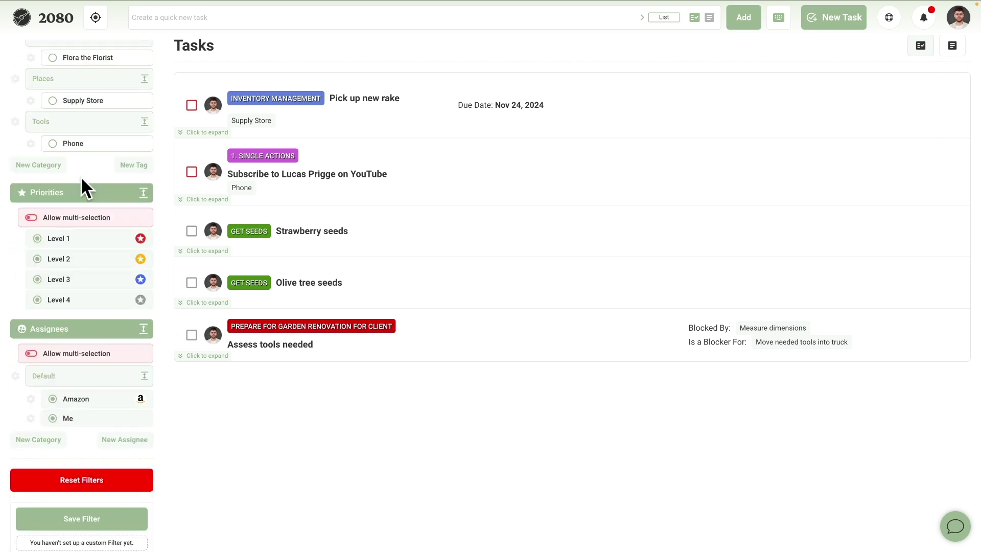
scroll(81, 176, up, 20)
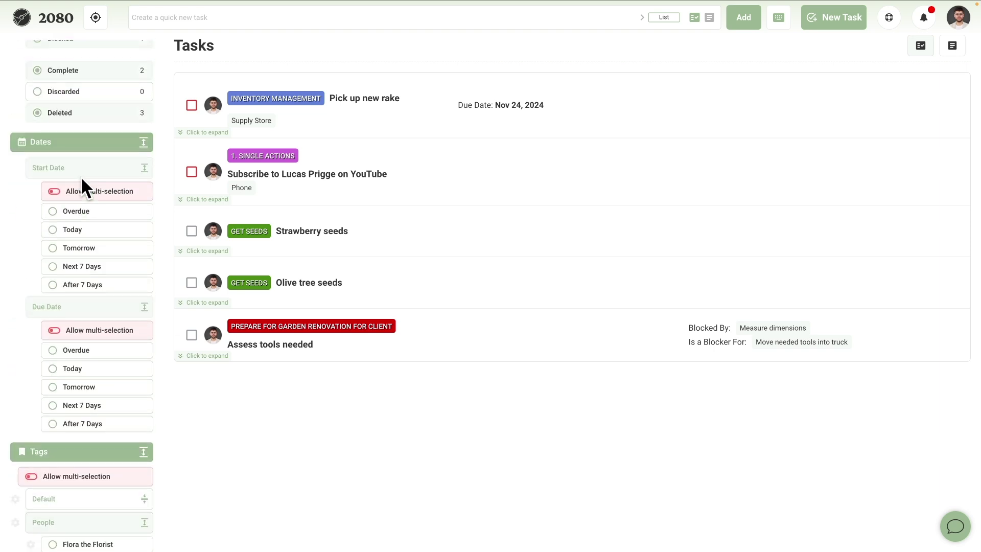
In Focus Mode, filter by the Supply Store and Phone tags, clearing each afterwards.
click(95, 20)
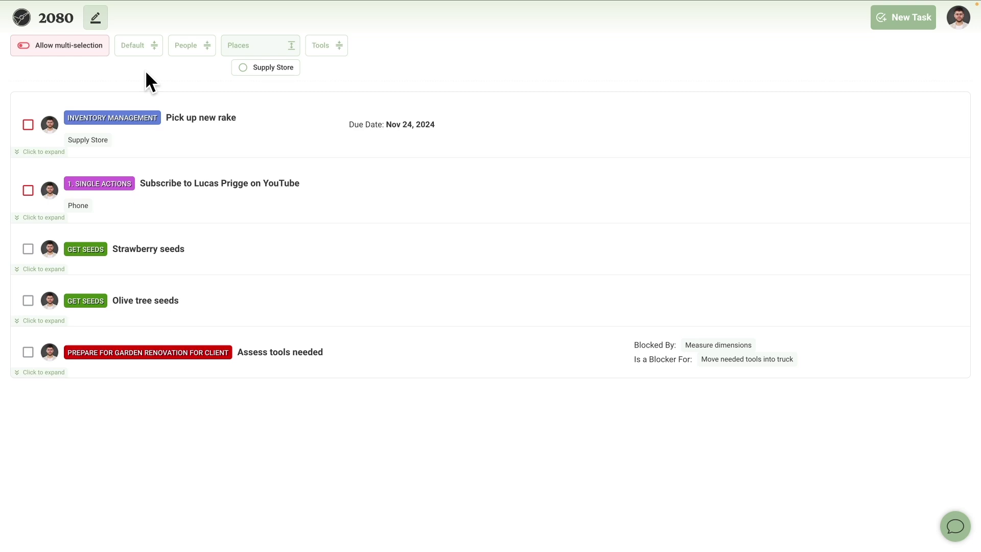
click(244, 68)
click(244, 68)
click(326, 51)
click(328, 68)
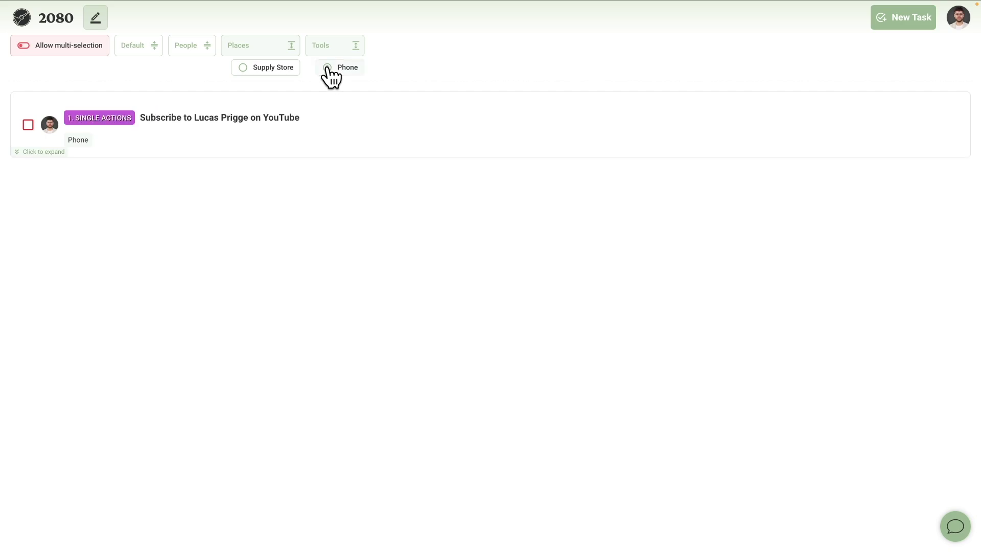
click(327, 69)
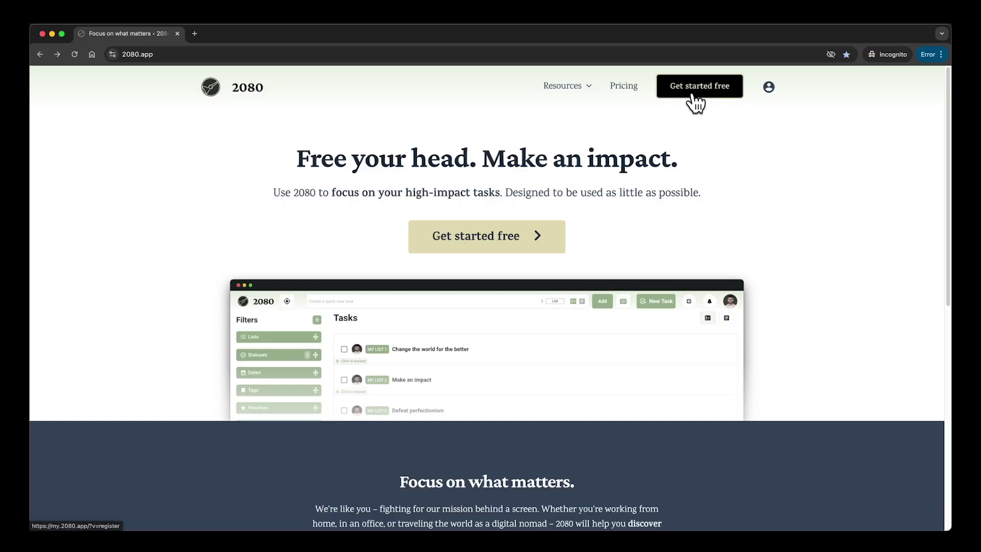
Register a free account by entering the user's name, e-mail address and password, then signing up.
click(693, 94)
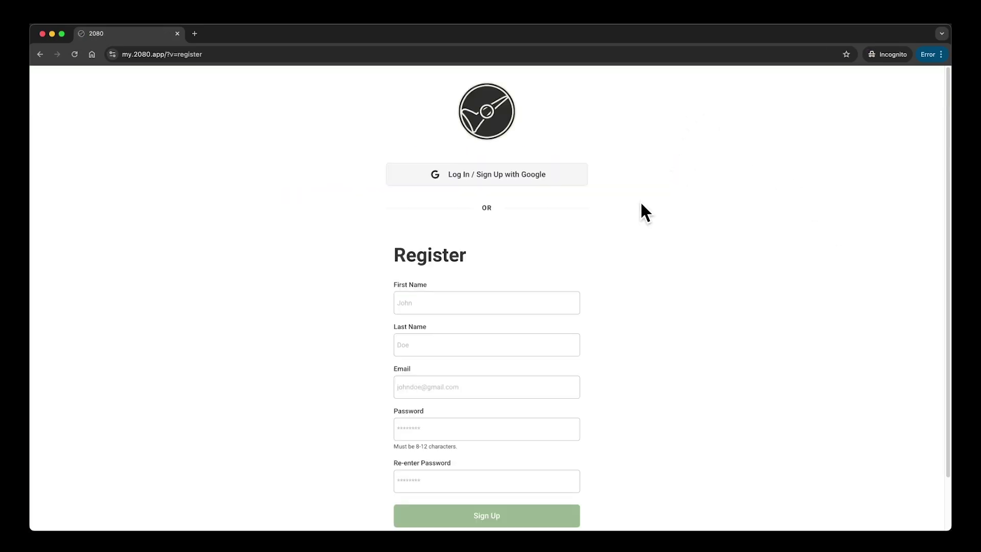
scroll(639, 200, down, 2)
click(516, 247)
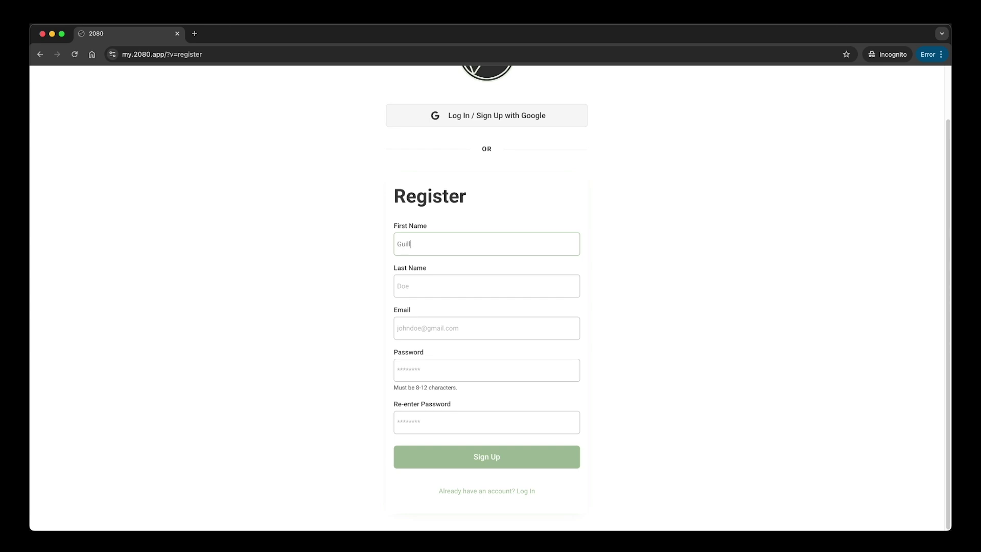
text(the Gardener)
key(Tab)
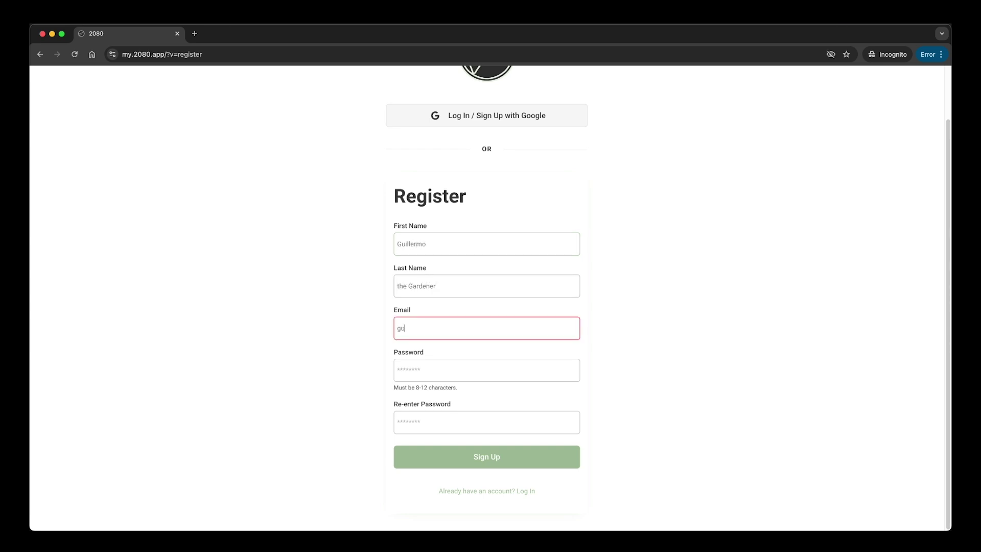
key(Tab)
text(••••••••••)
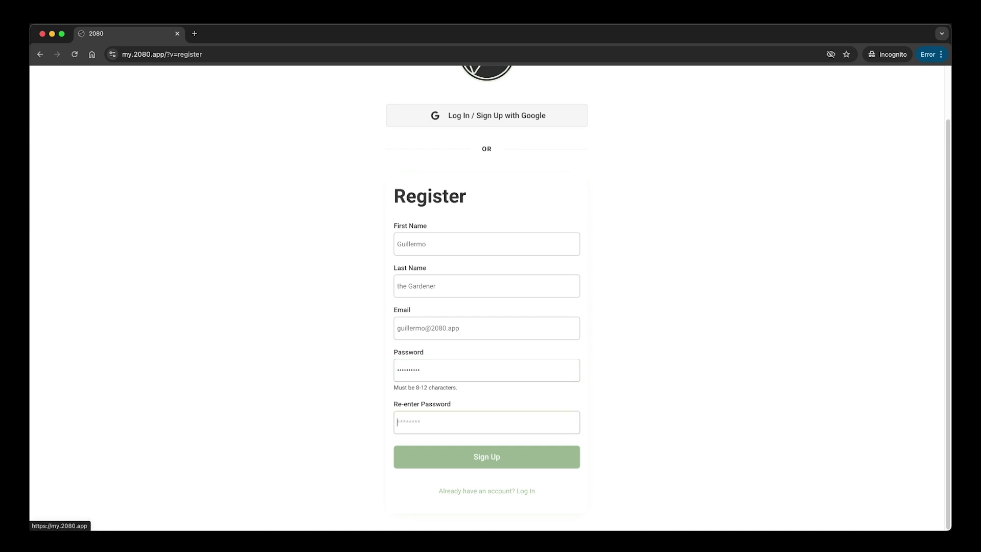
text(••••••••)
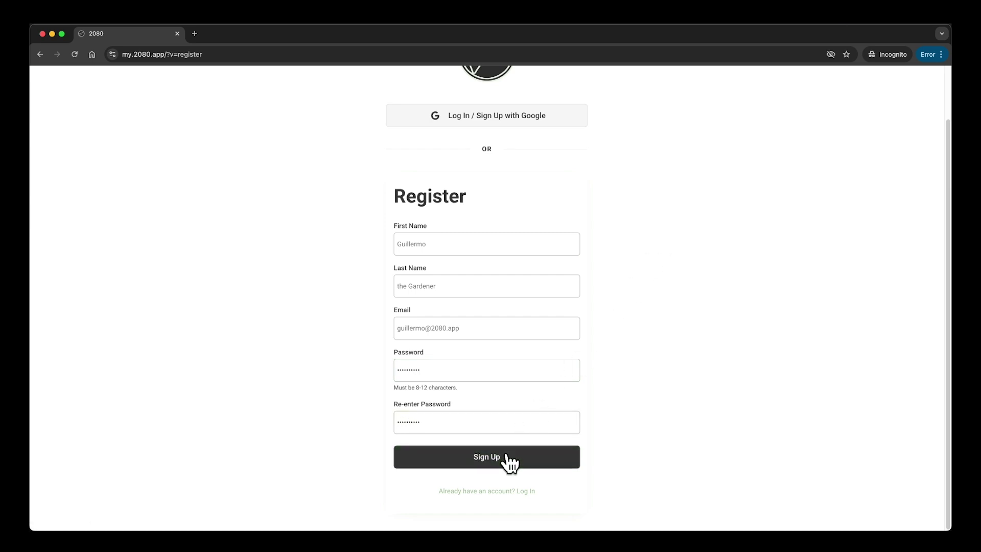
click(508, 456)
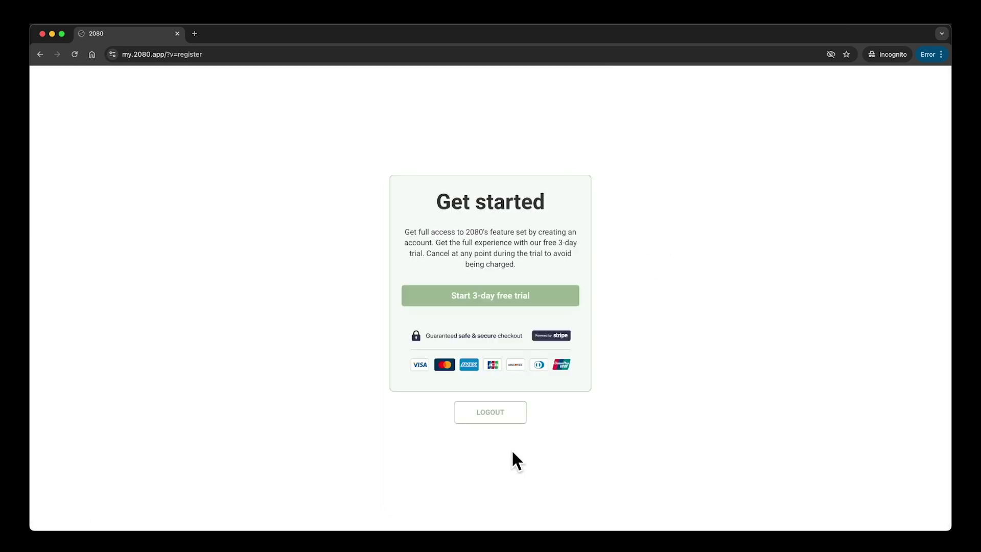